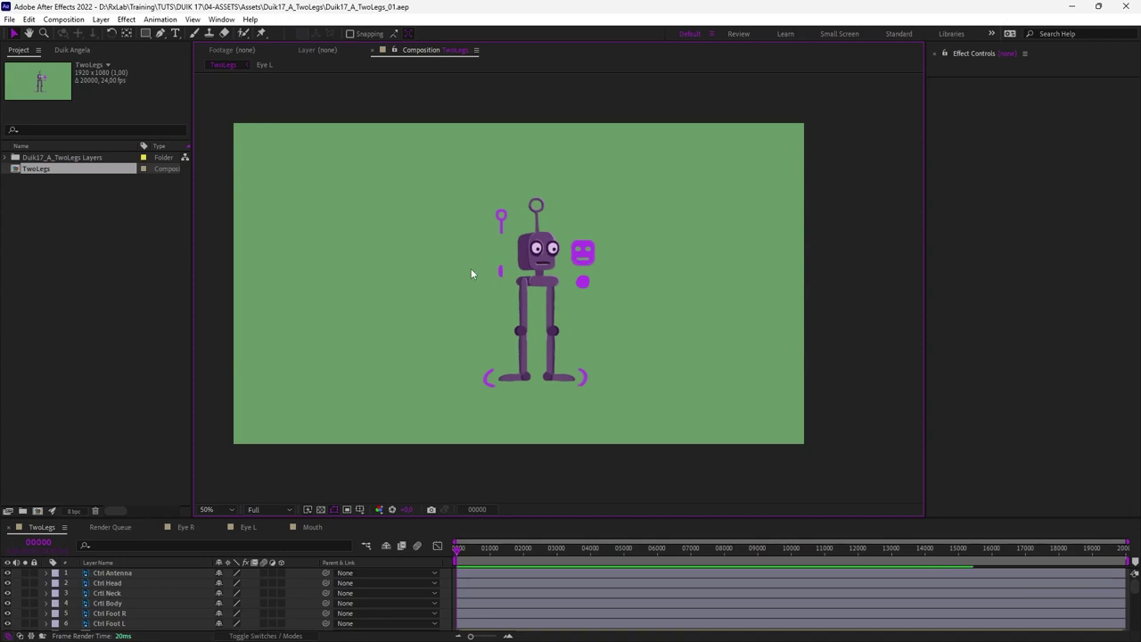
# Pull both foot controllers to test the leg IK, then roll the right foot and reset it.
pyautogui.moveTo(501, 356)
pyautogui.mouseDown()
pyautogui.moveTo(493, 333)
pyautogui.moveTo(516, 342)
pyautogui.mouseUp()
pyautogui.hotkey('ctrl', 'z')
pyautogui.moveTo(600, 360); pyautogui.dragTo(607, 354)
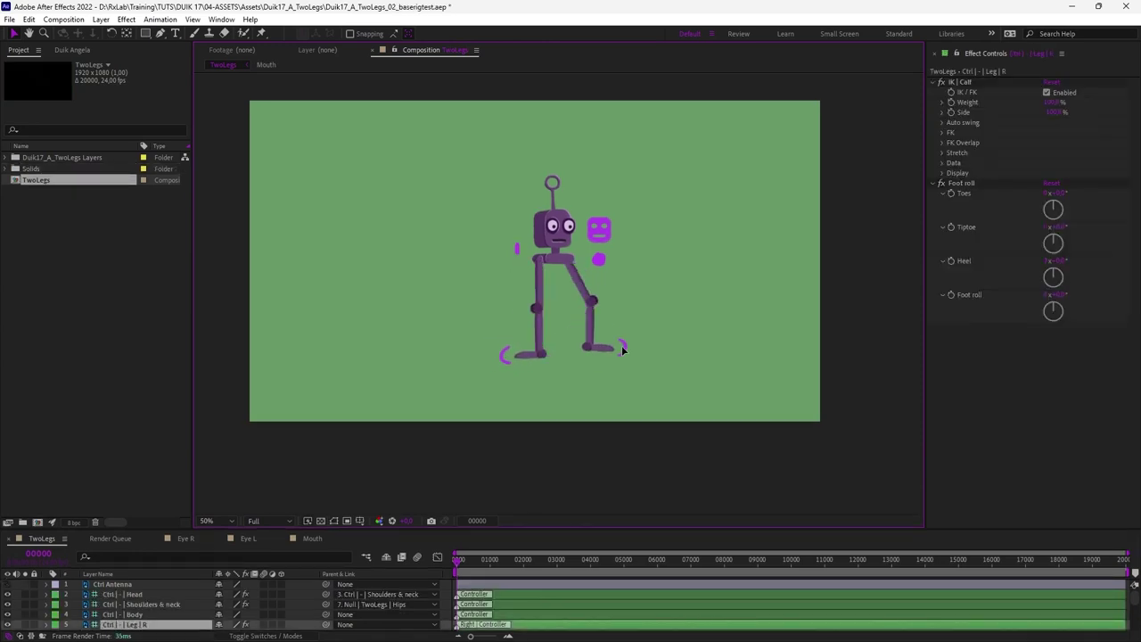
pyautogui.click(1067, 294)
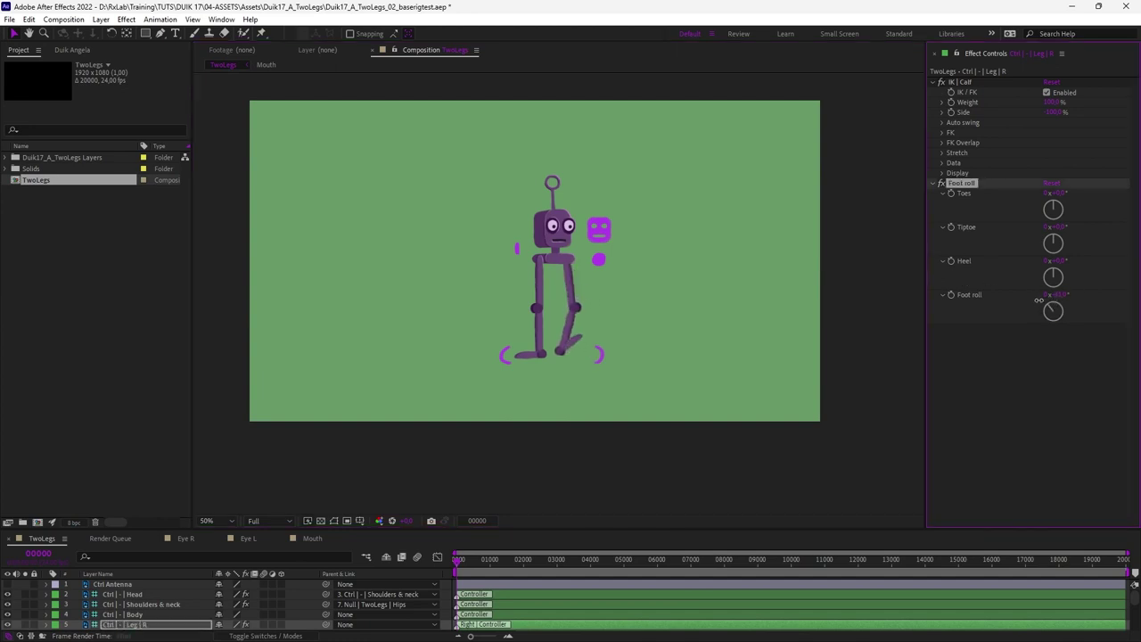
pyautogui.moveTo(1068, 294); pyautogui.dragTo(983, 316)
# Stretch the right leg, change its Side setting to straighten the knee, and return the foot to rest.
pyautogui.moveTo(593, 359)
pyautogui.mouseDown()
pyautogui.moveTo(667, 402)
pyautogui.moveTo(600, 340)
pyautogui.mouseUp()
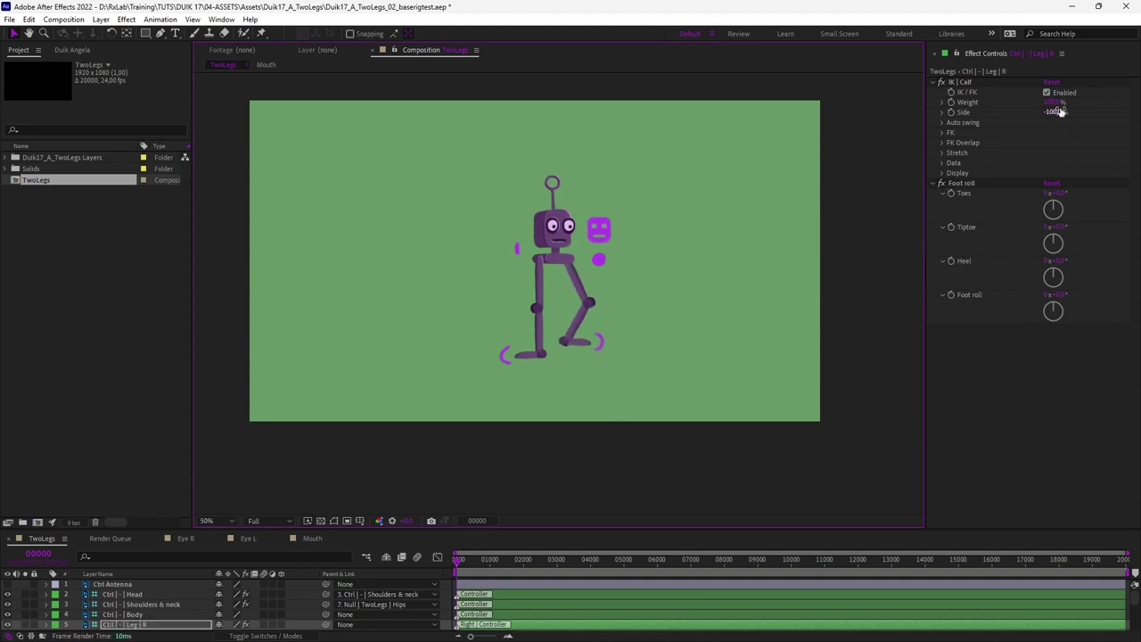
pyautogui.moveTo(1055, 113); pyautogui.dragTo(1115, 122)
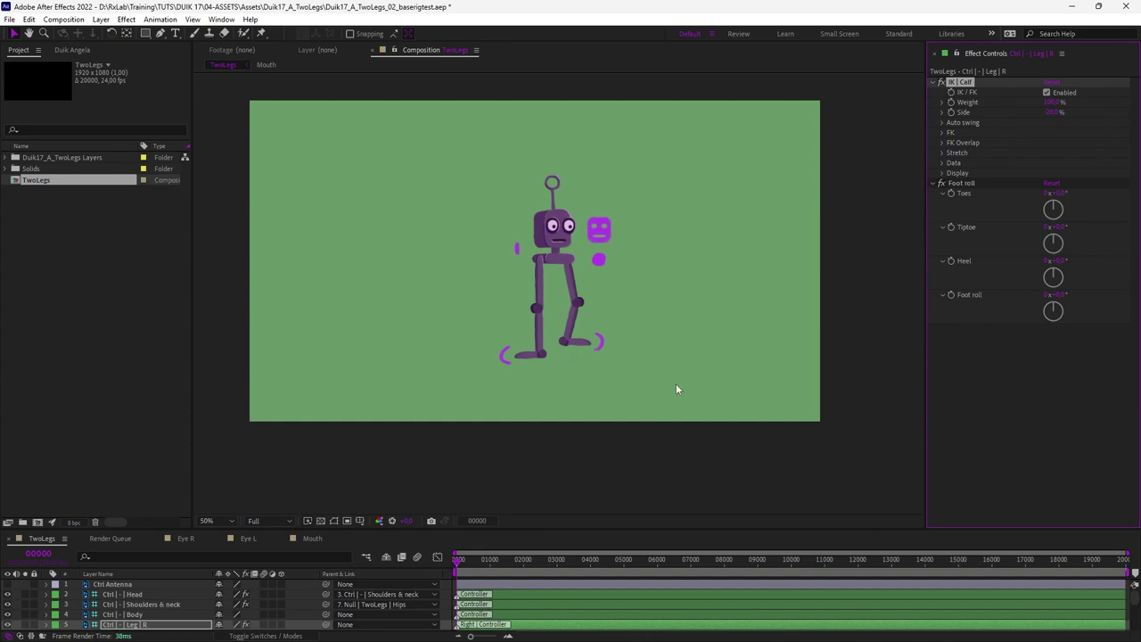
pyautogui.click(601, 330)
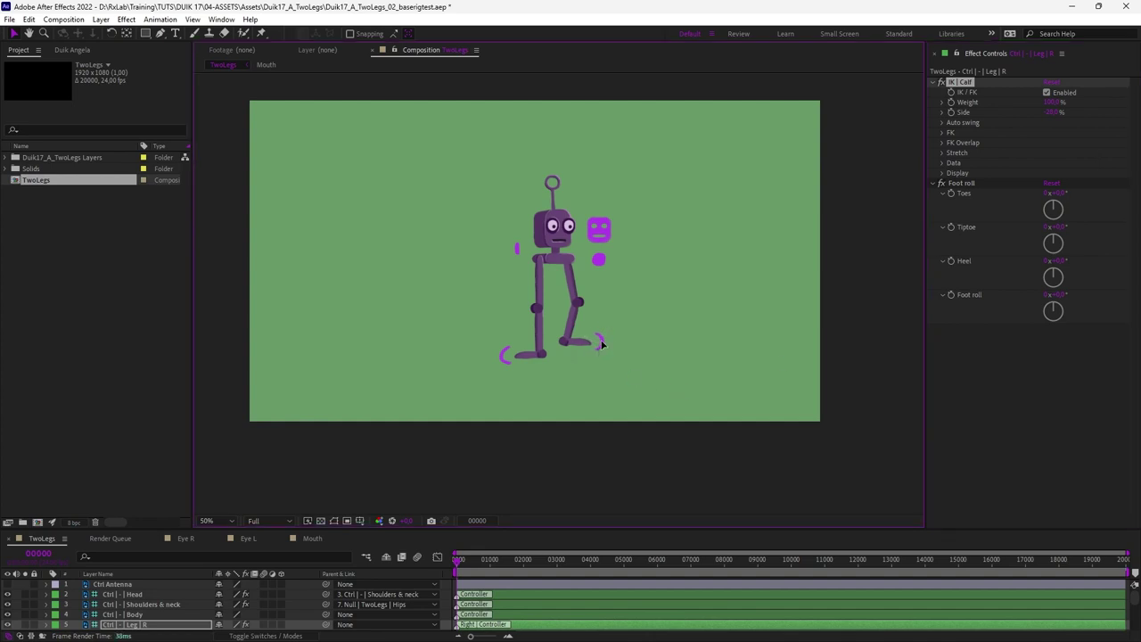
pyautogui.moveTo(601, 345); pyautogui.dragTo(604, 361)
# Raise, lower and rotate the Body controller to make the robot lean, then save the project.
pyautogui.click(601, 272)
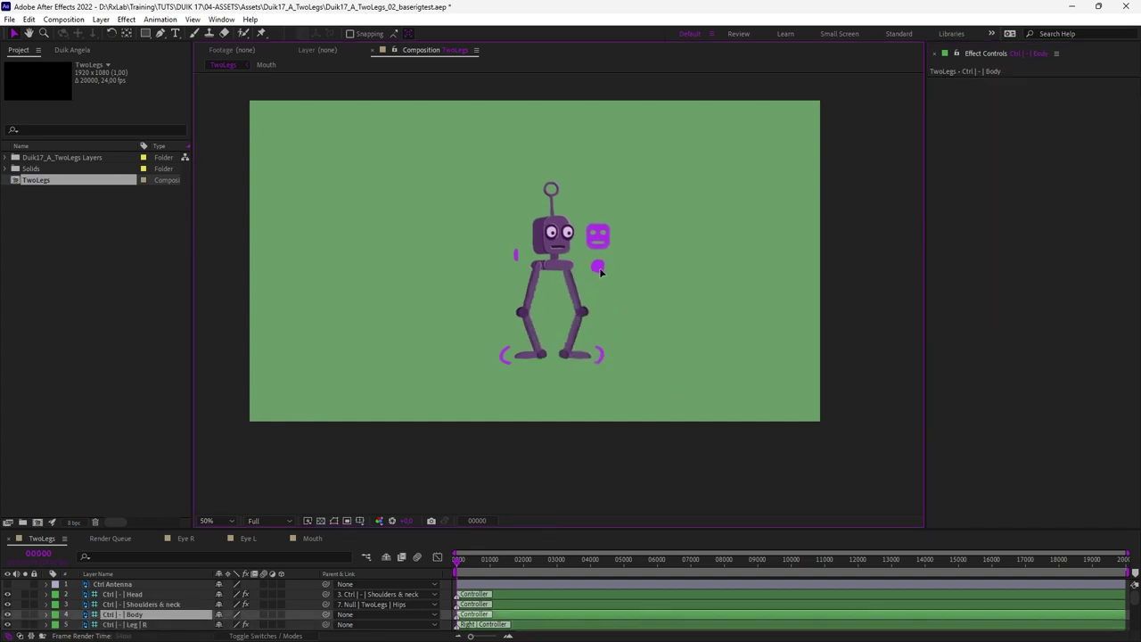
pyautogui.moveTo(600, 270); pyautogui.dragTo(602, 265)
pyautogui.press('w')
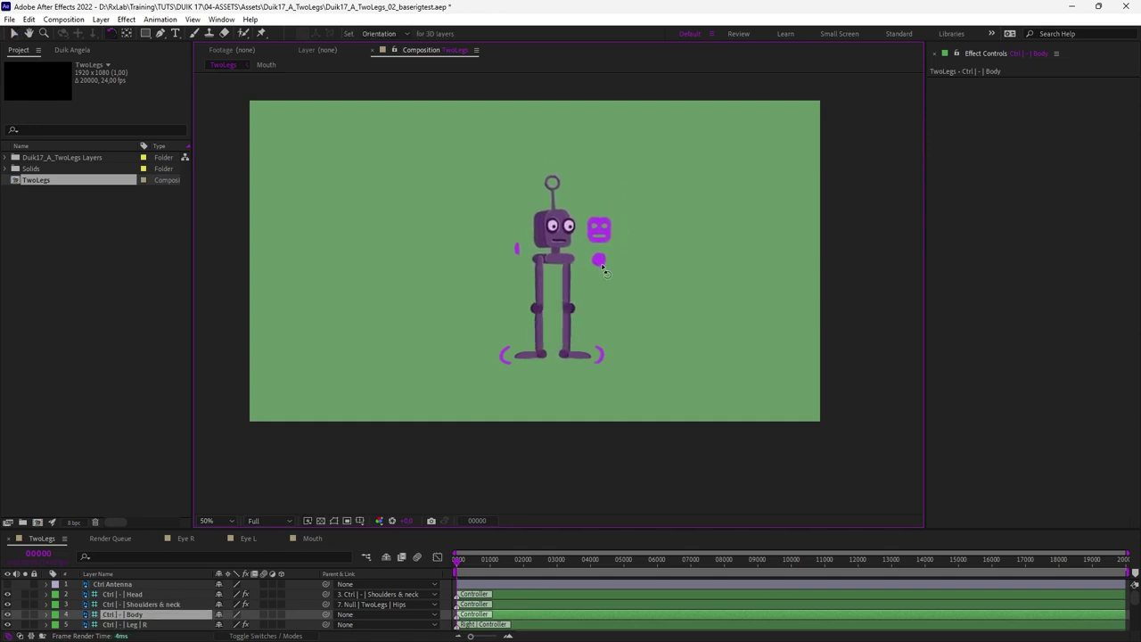
pyautogui.moveTo(603, 270)
pyautogui.mouseDown()
pyautogui.moveTo(601, 223)
pyautogui.moveTo(615, 230)
pyautogui.mouseUp()
pyautogui.press('v')
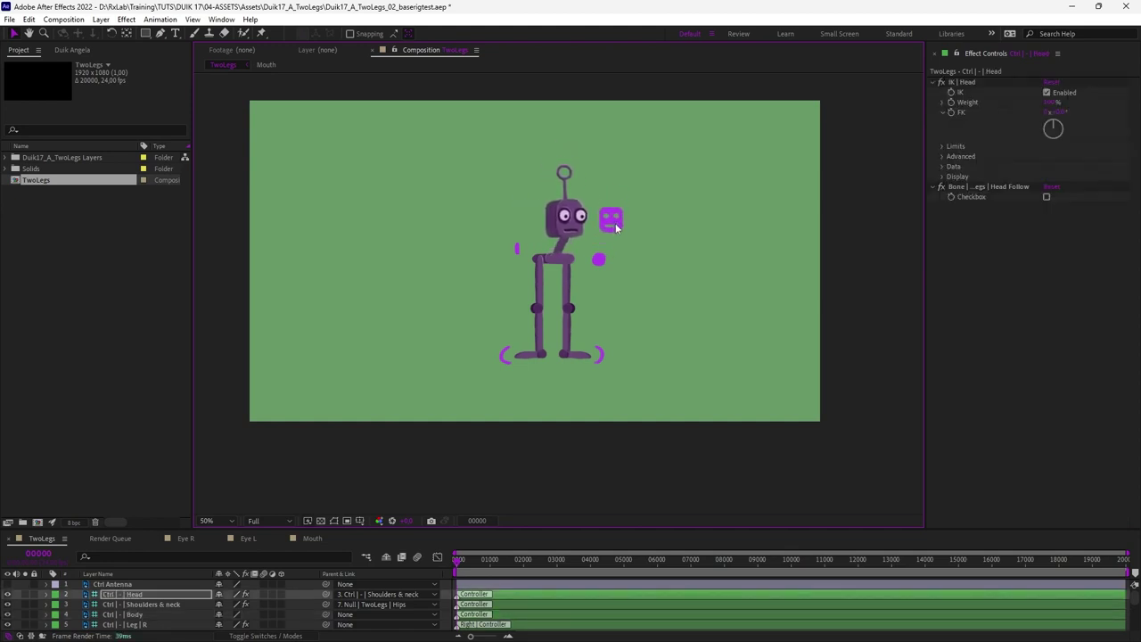
pyautogui.hotkey('ctrl', 's')
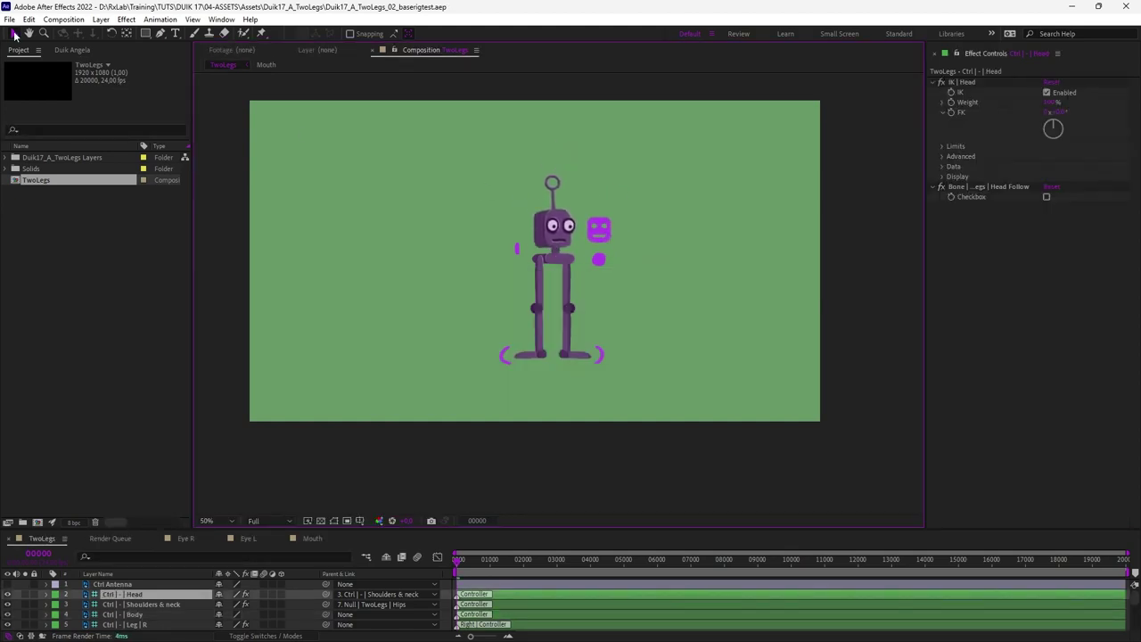
pyautogui.click(10, 19)
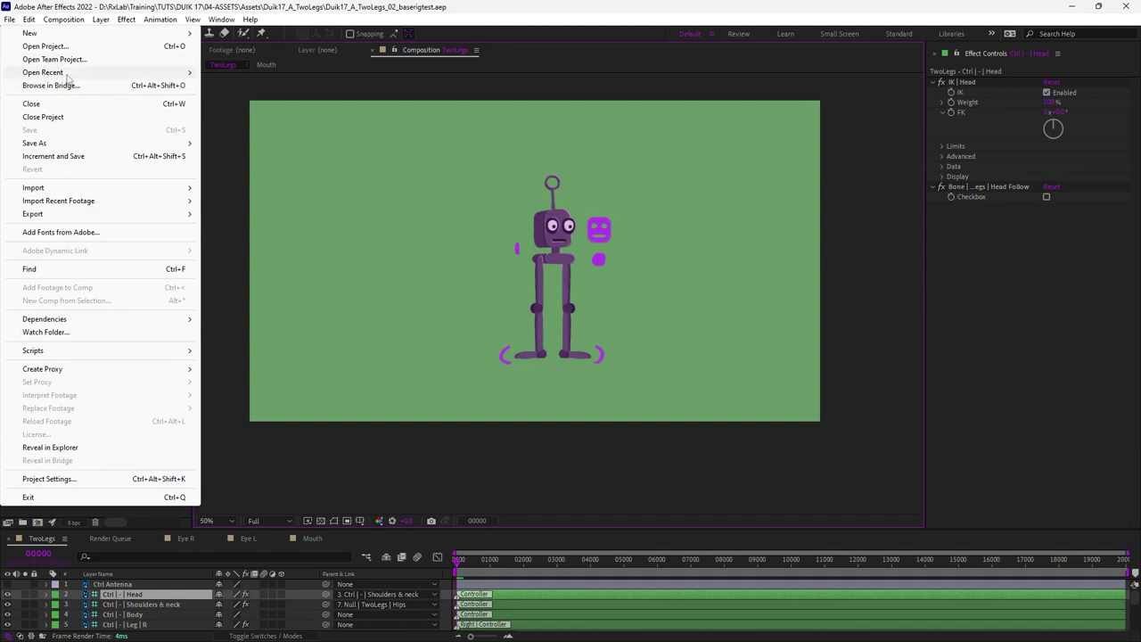
# Open the recent Duik17_A_TwoLegs_01 project, enlarge the timeline and show the Duik Angela panel.
pyautogui.moveTo(67, 75)
pyautogui.click(223, 81)
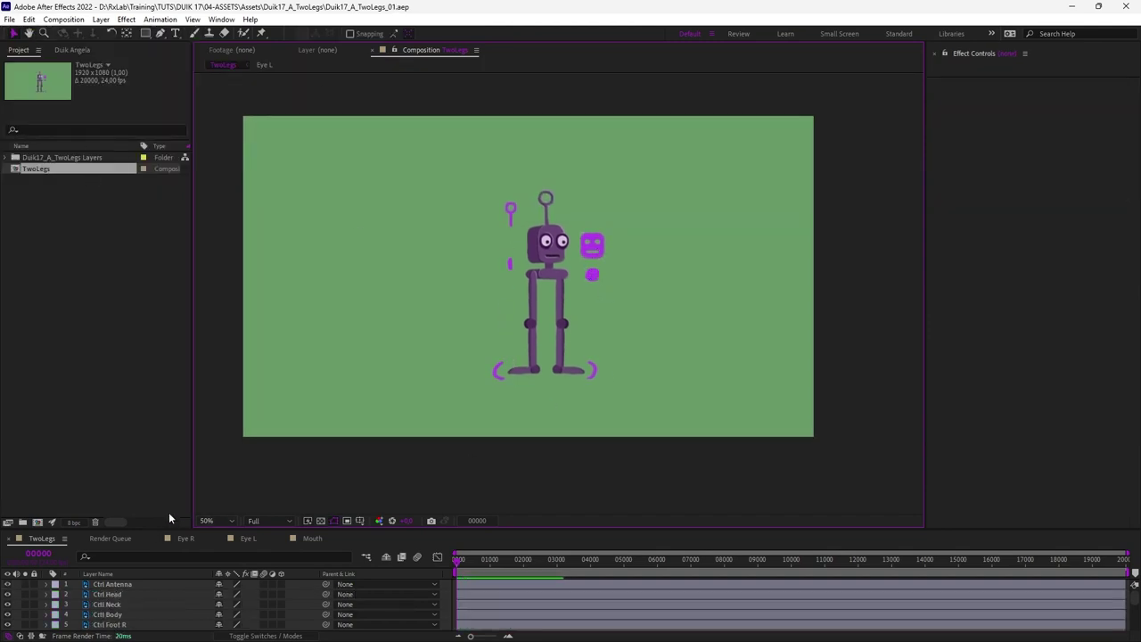
pyautogui.moveTo(157, 529); pyautogui.dragTo(184, 420)
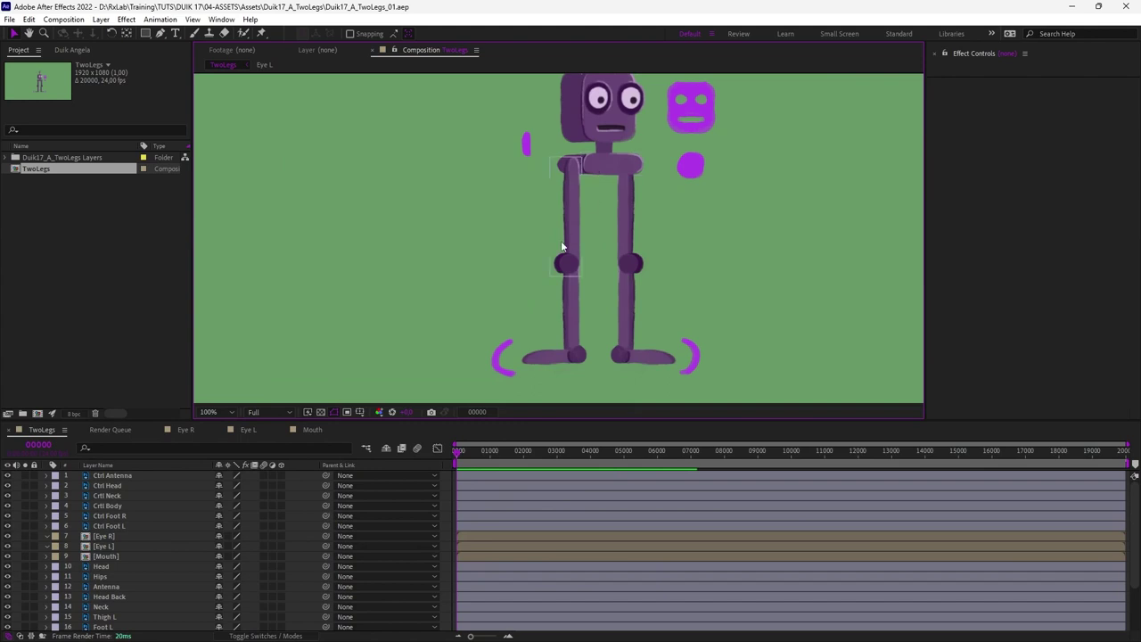
pyautogui.click(73, 50)
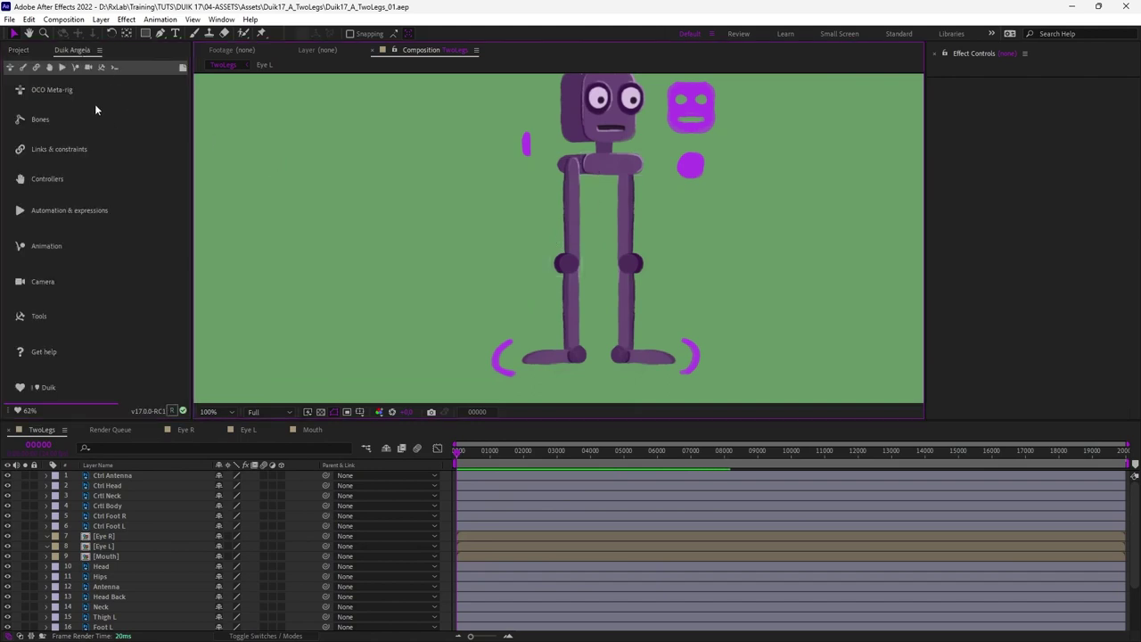
# Trace the first leg's hip, knee, ankle and heel, and create a Hominoid leg armature on it.
pyautogui.click(40, 119)
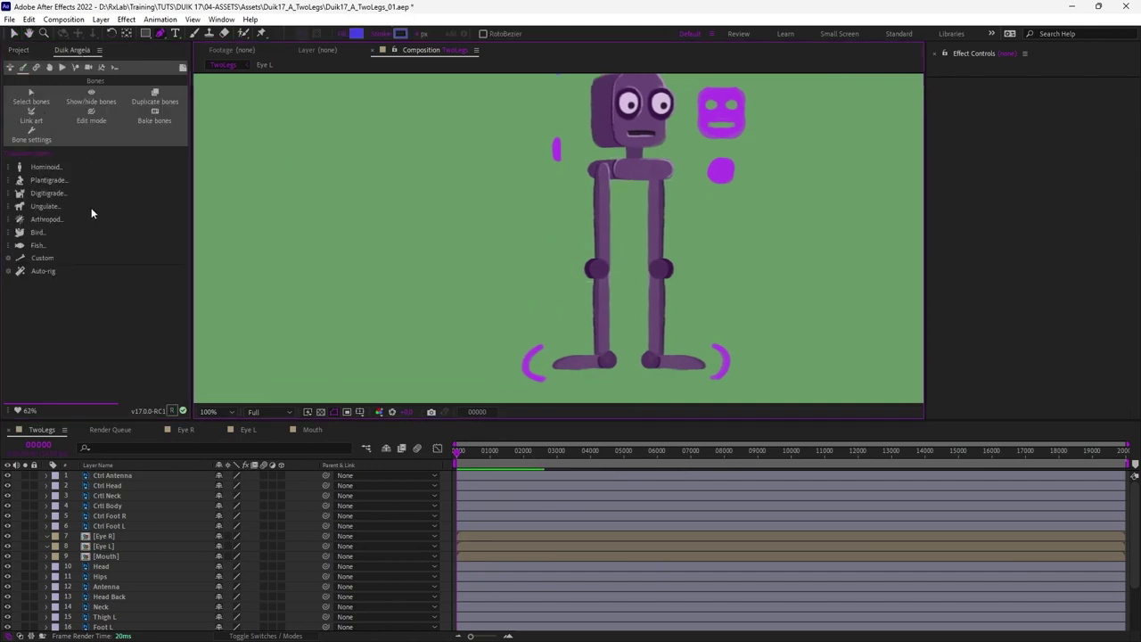
pyautogui.click(603, 170)
pyautogui.click(598, 272)
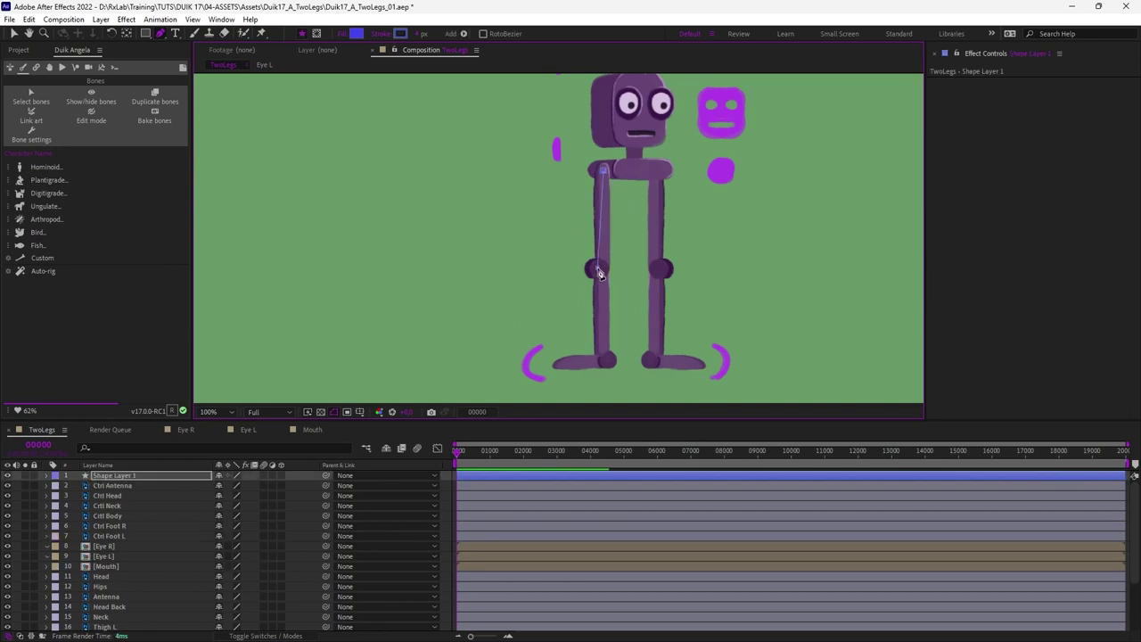
pyautogui.click(608, 360)
pyautogui.click(554, 366)
pyautogui.press('v')
pyautogui.click(46, 168)
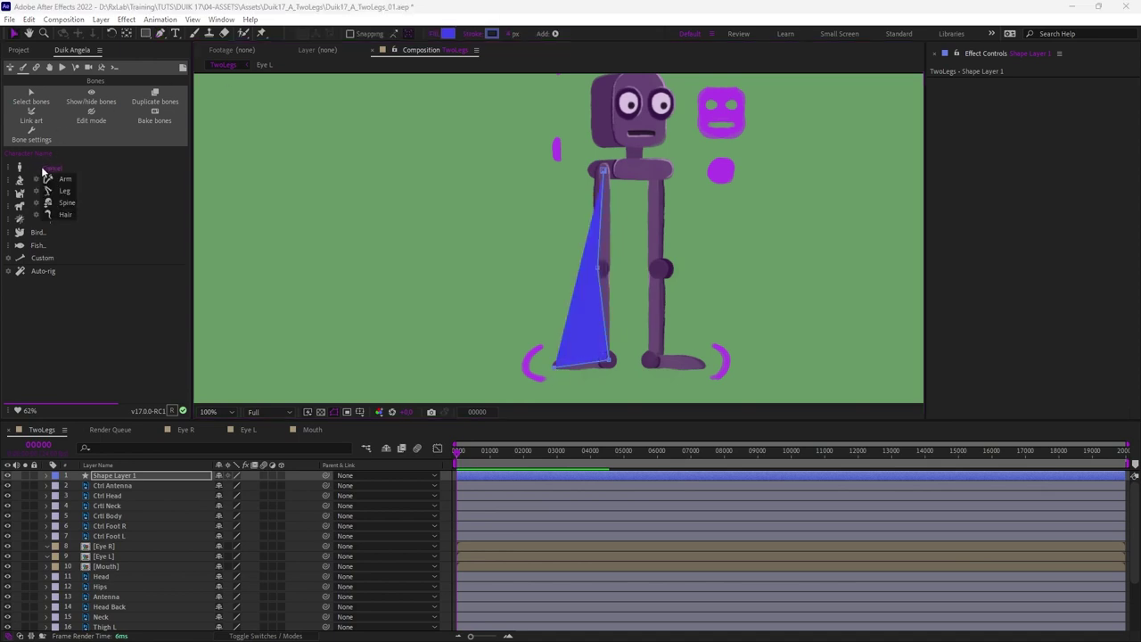
pyautogui.click(38, 193)
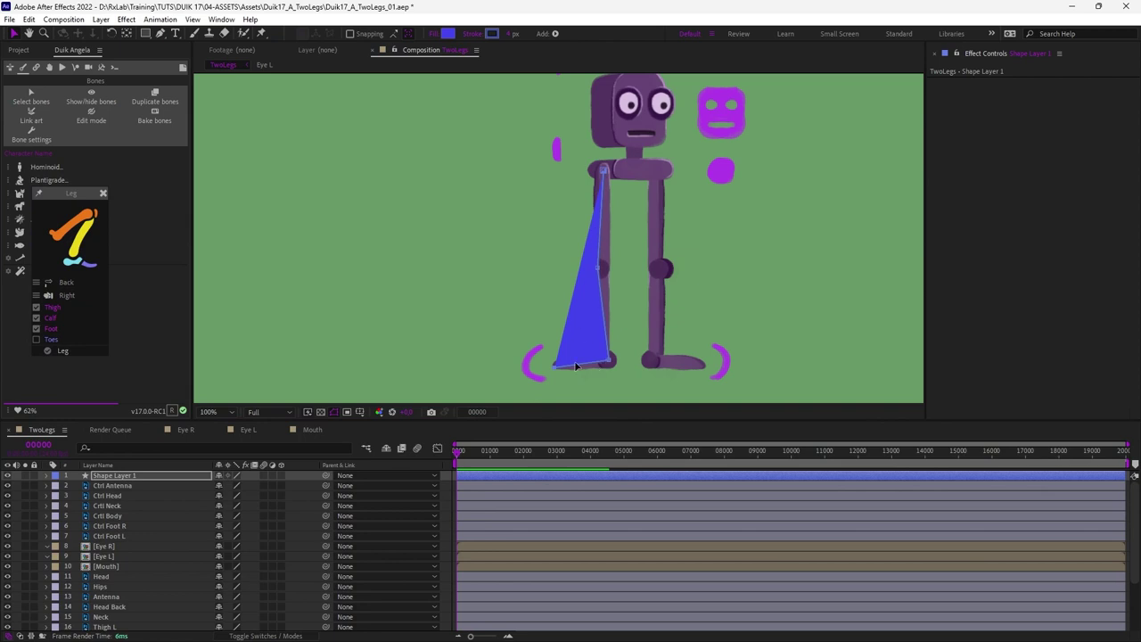
pyautogui.click(62, 350)
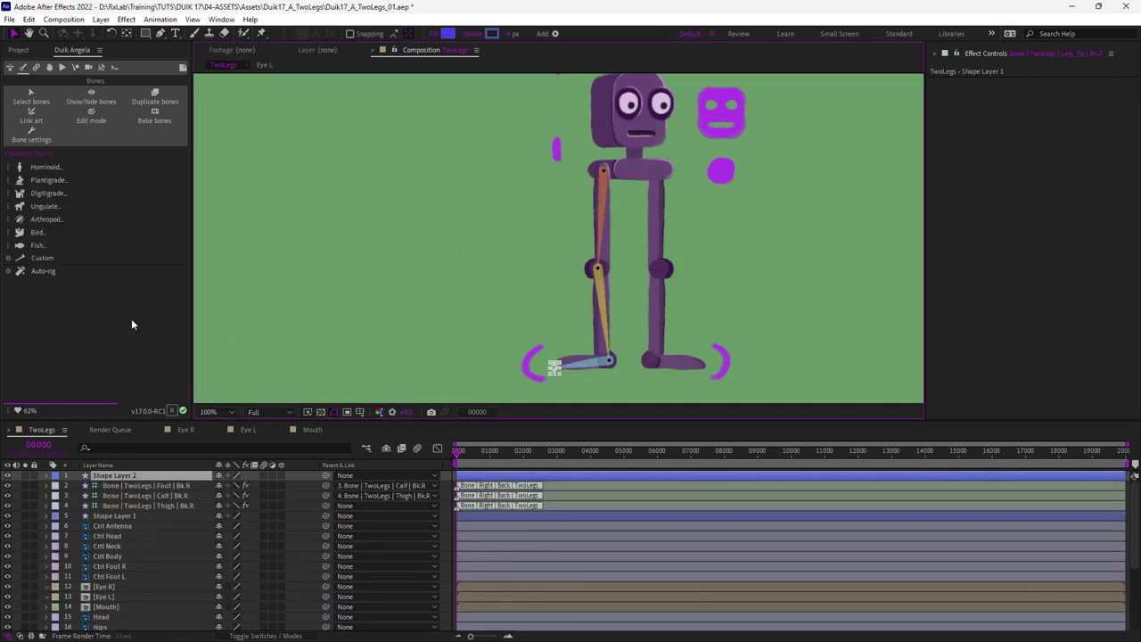
# Trace the second leg's hip, knee, ankle and heel, and create its leg armature.
pyautogui.press('g')
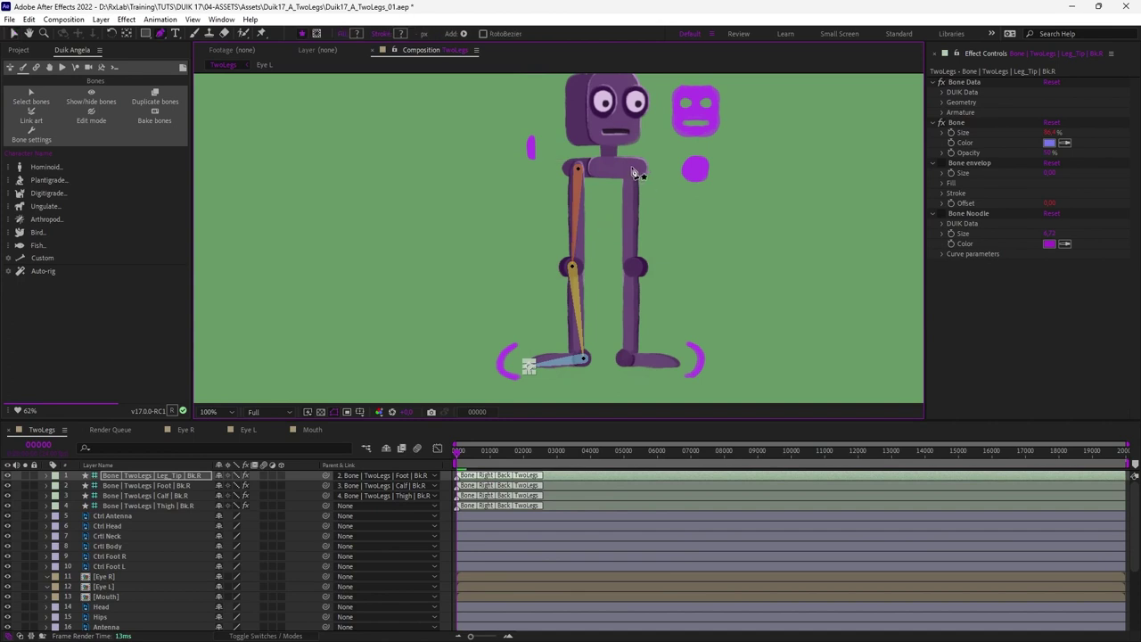
pyautogui.hotkey('ctrl', 'shift', 'a')
pyautogui.click(631, 168)
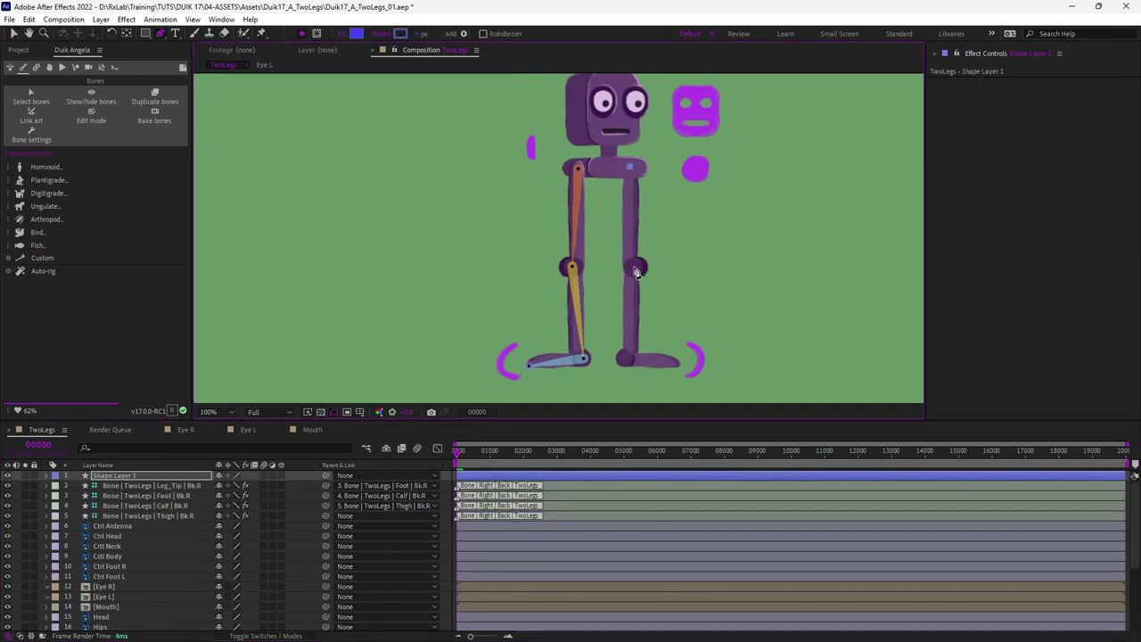
pyautogui.click(637, 269)
pyautogui.click(627, 364)
pyautogui.click(680, 364)
pyautogui.press('v')
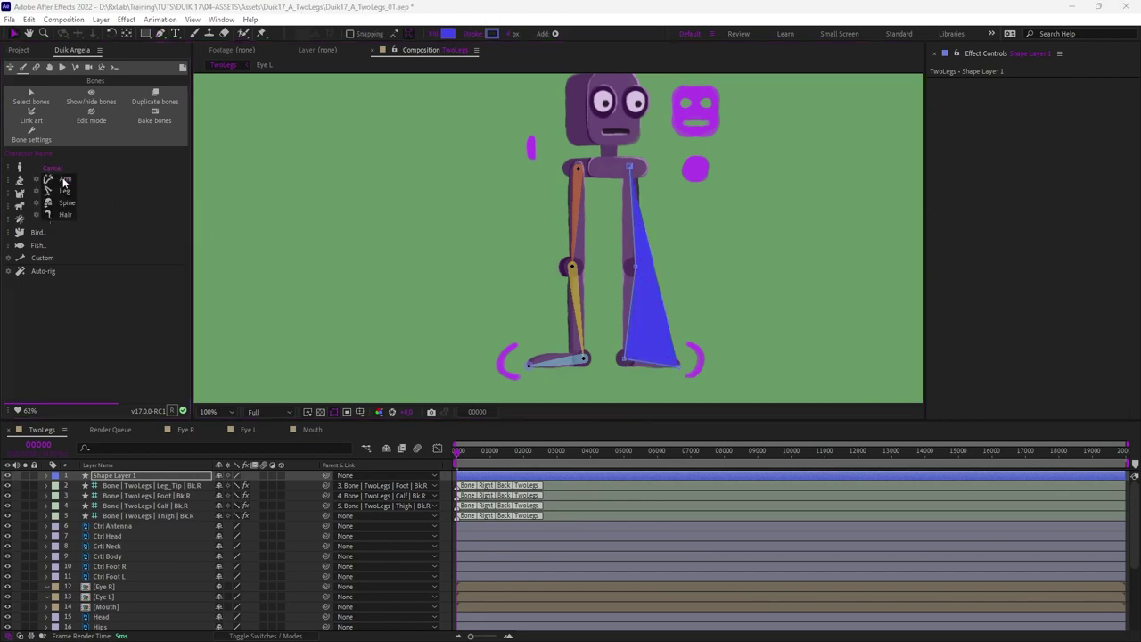
pyautogui.click(65, 190)
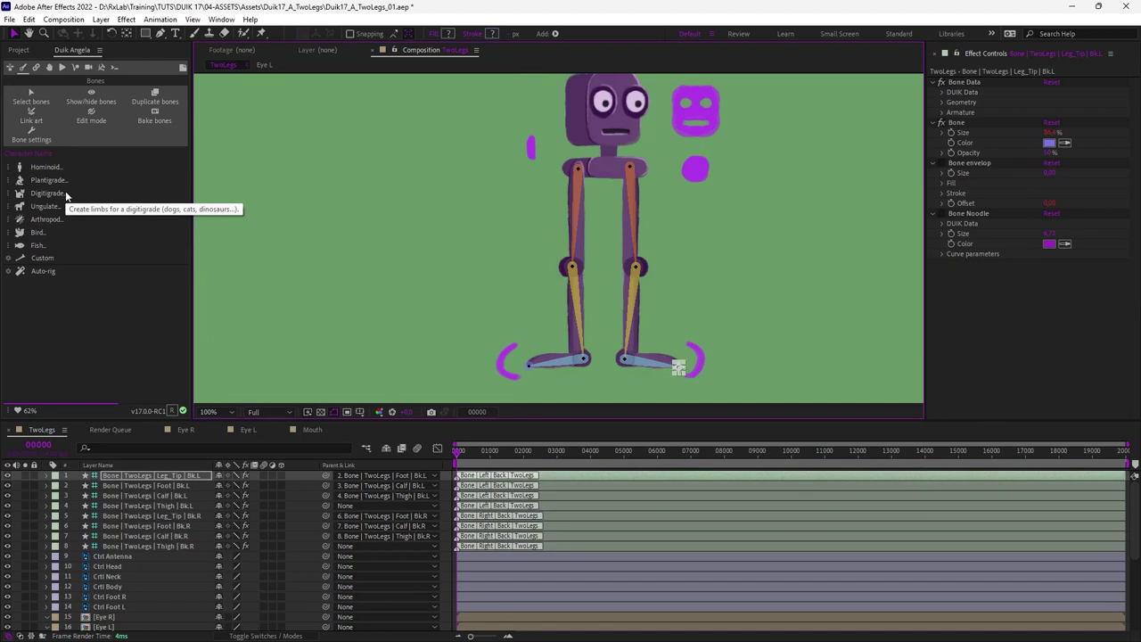
# Create a Duik spine with zero spine bones, giving only neck and hips bones.
pyautogui.moveTo(51, 170)
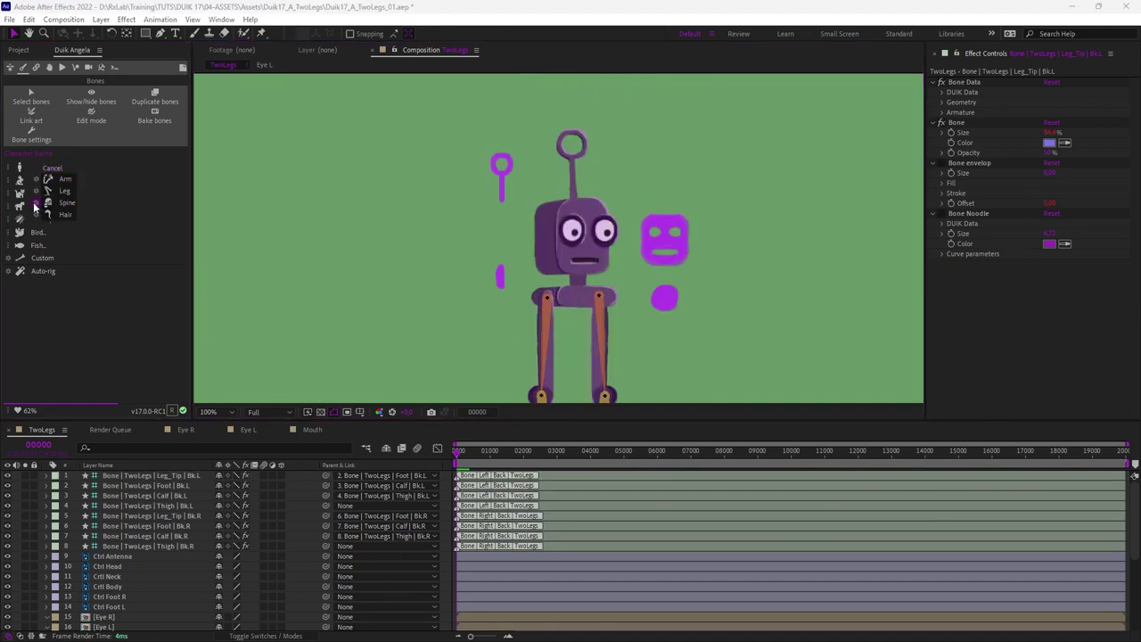
pyautogui.click(34, 203)
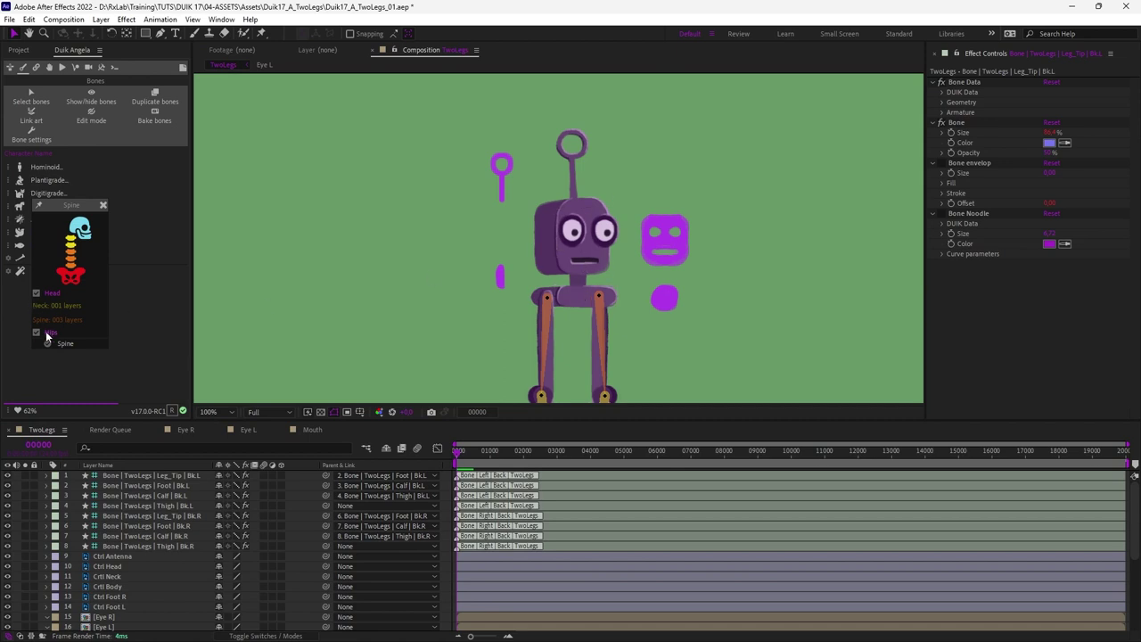
pyautogui.press('Return')
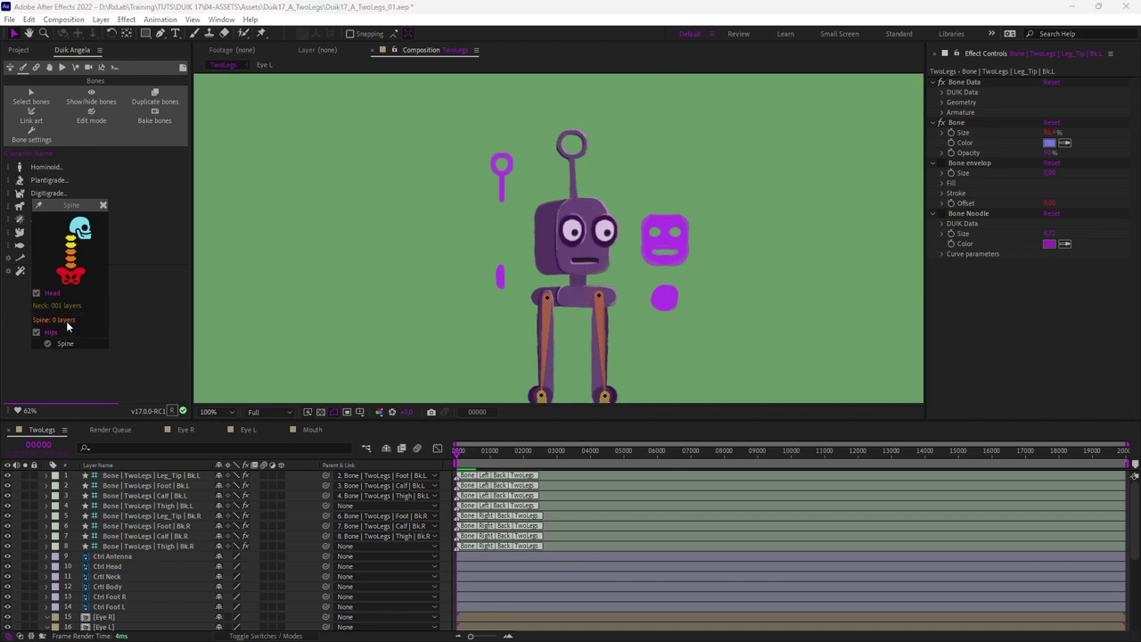
pyautogui.click(63, 344)
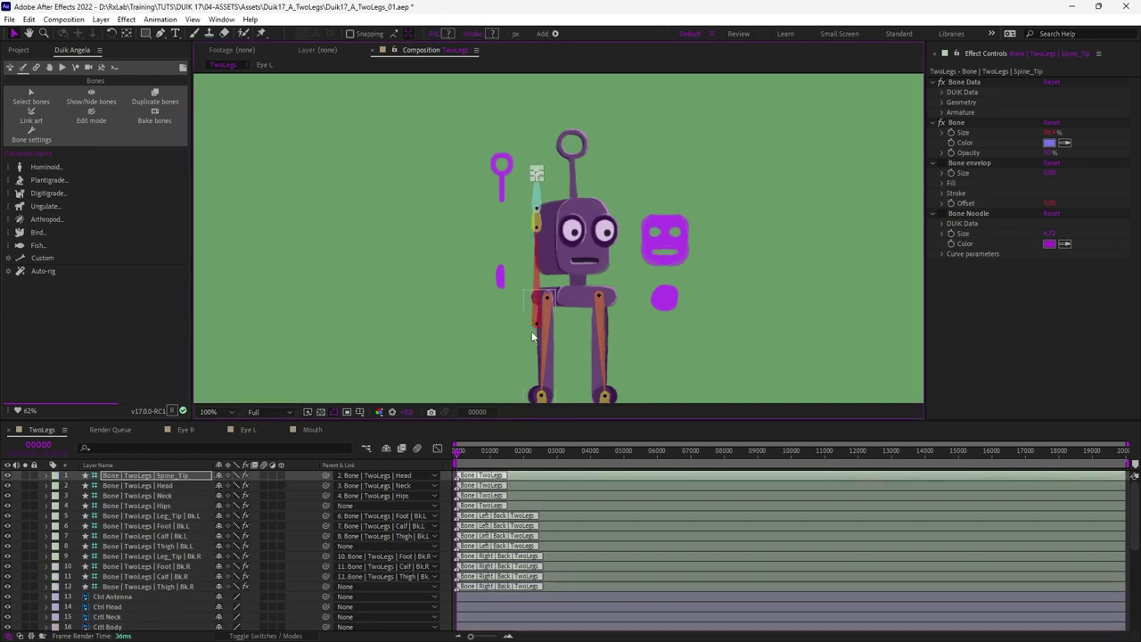
# Move the Neck bone to the body's base, the Head bone to the eyes, and Spine_Tip to the head top.
pyautogui.click(579, 308)
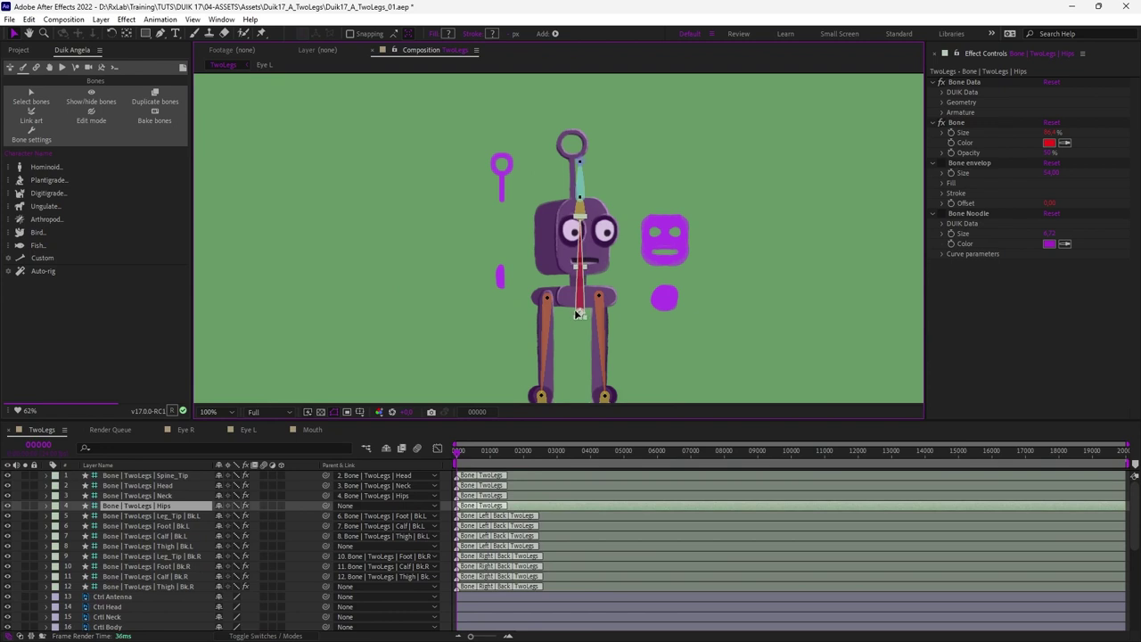
pyautogui.click(577, 213)
pyautogui.moveTo(579, 215); pyautogui.dragTo(580, 294)
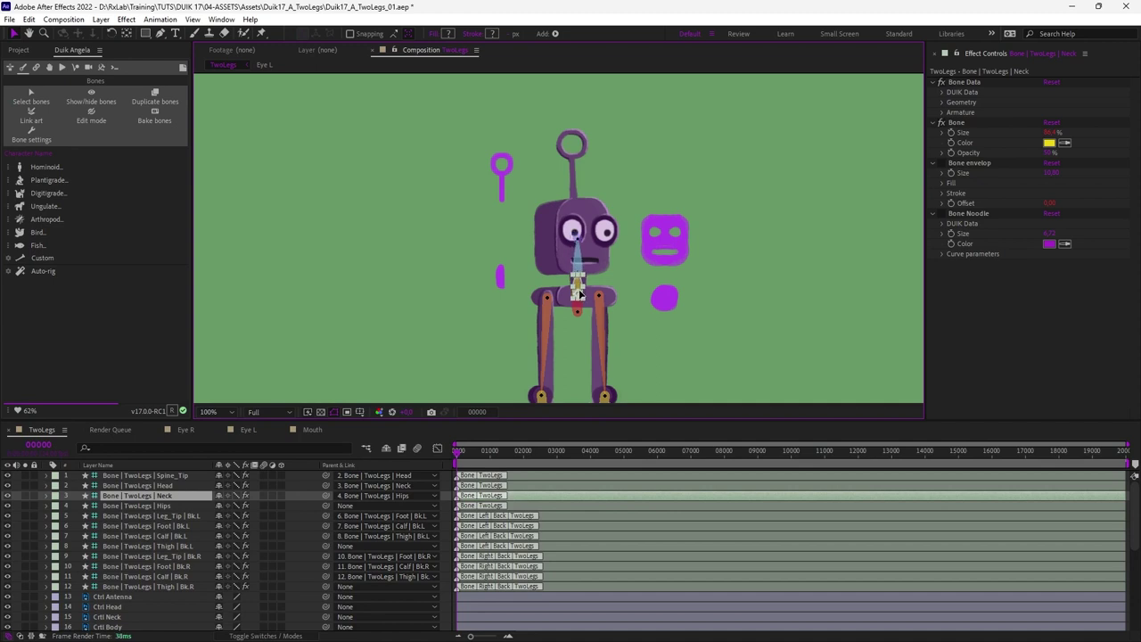
pyautogui.click(577, 247)
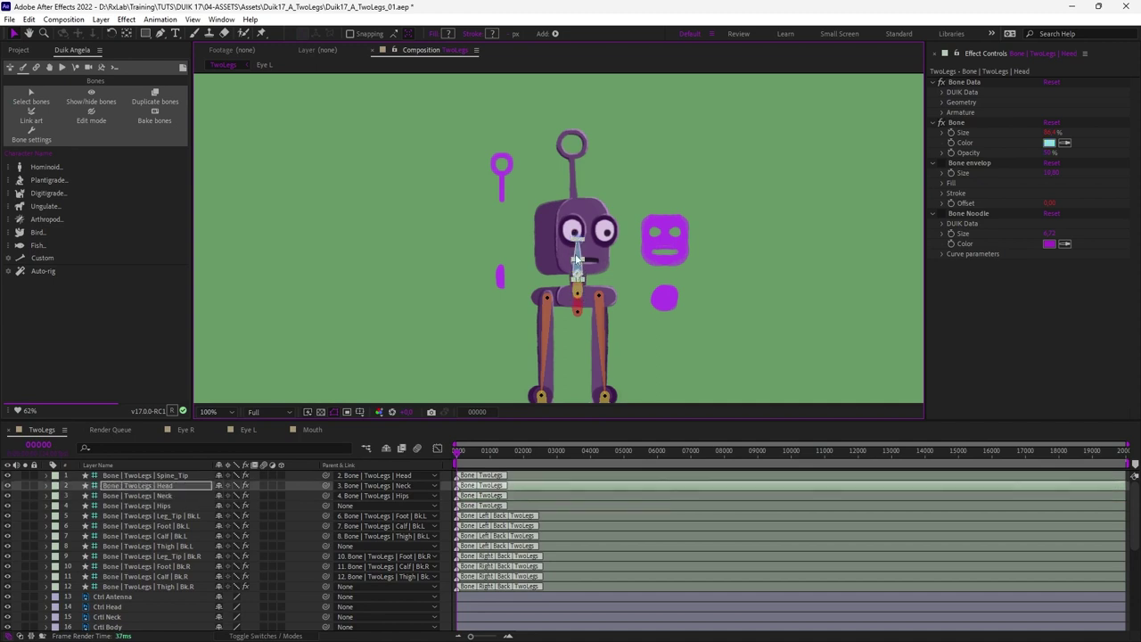
pyautogui.moveTo(577, 259); pyautogui.dragTo(577, 249)
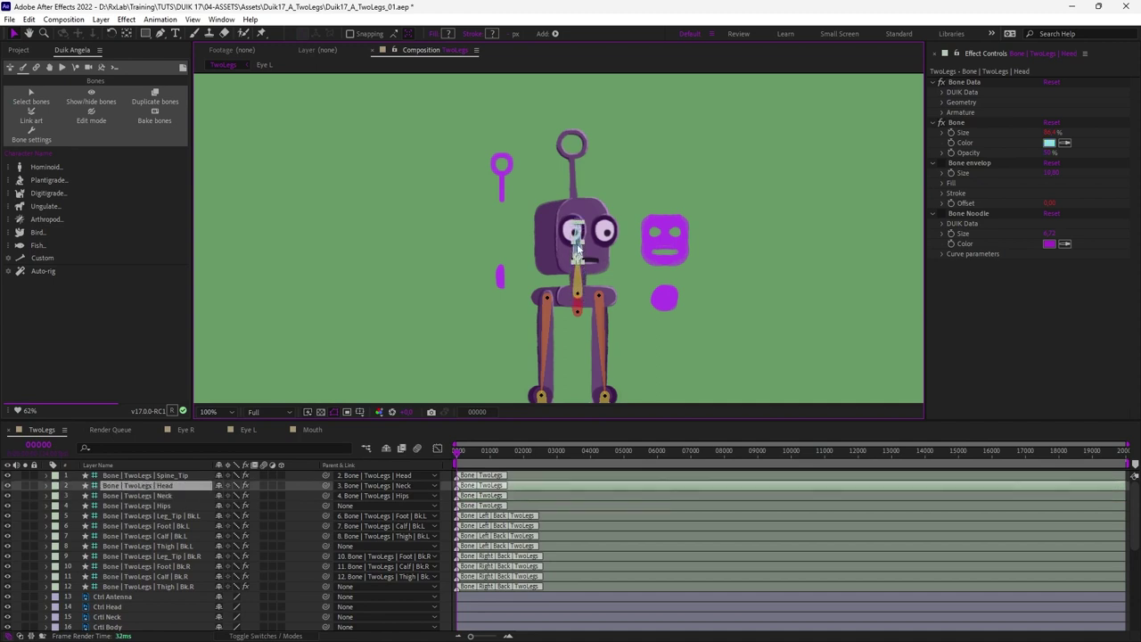
pyautogui.click(595, 216)
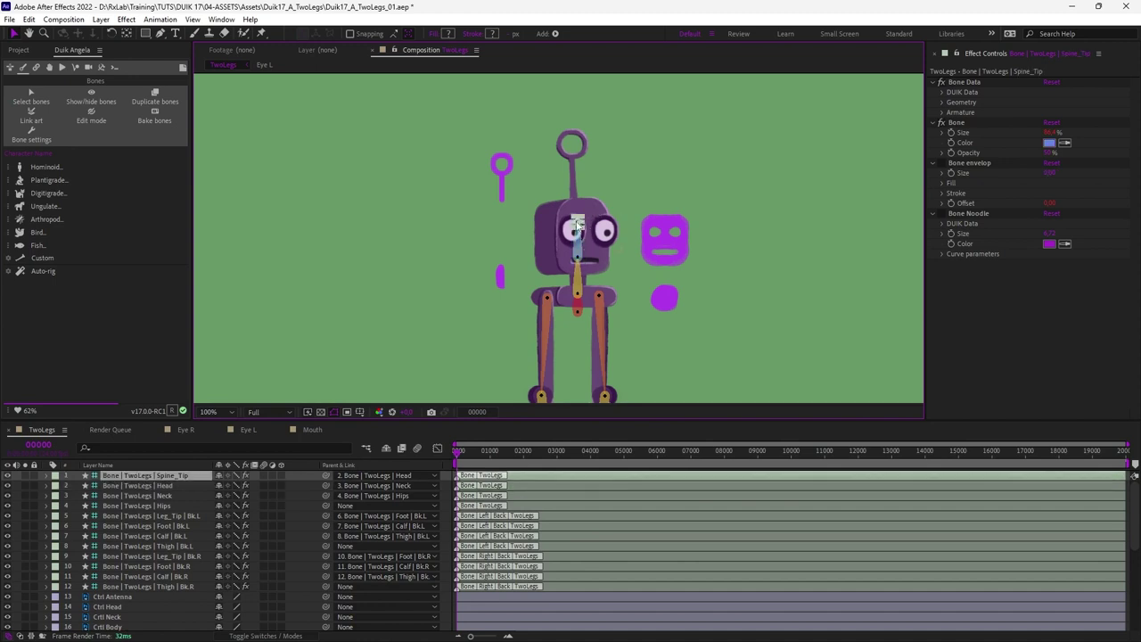
pyautogui.moveTo(579, 224); pyautogui.dragTo(581, 202)
pyautogui.press('Return')
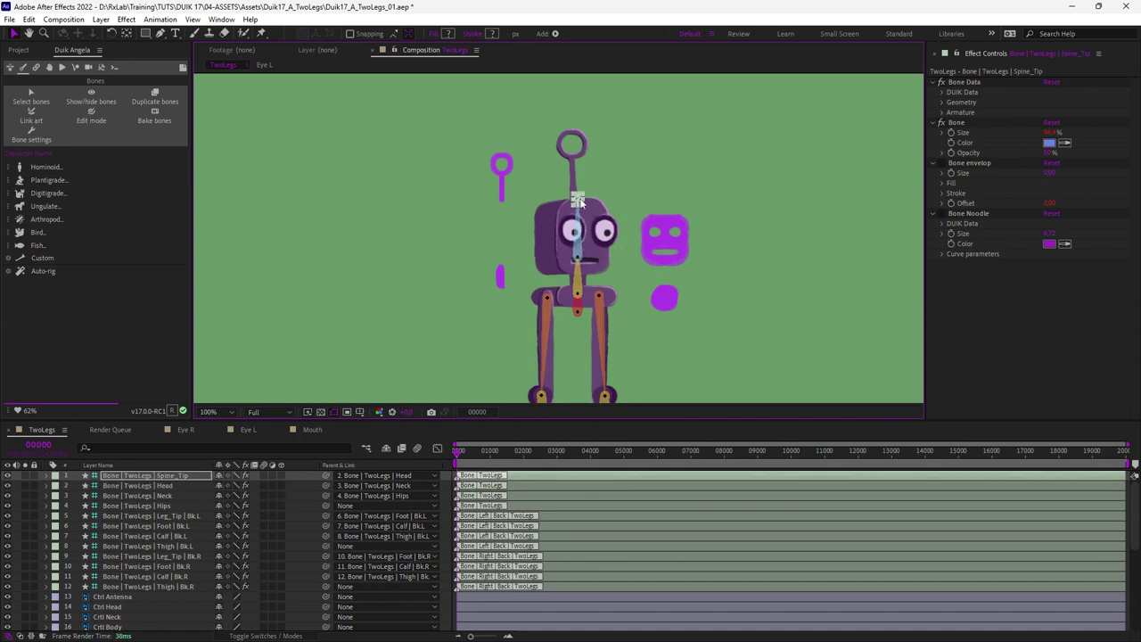
pyautogui.scroll(-2, 564, 231)
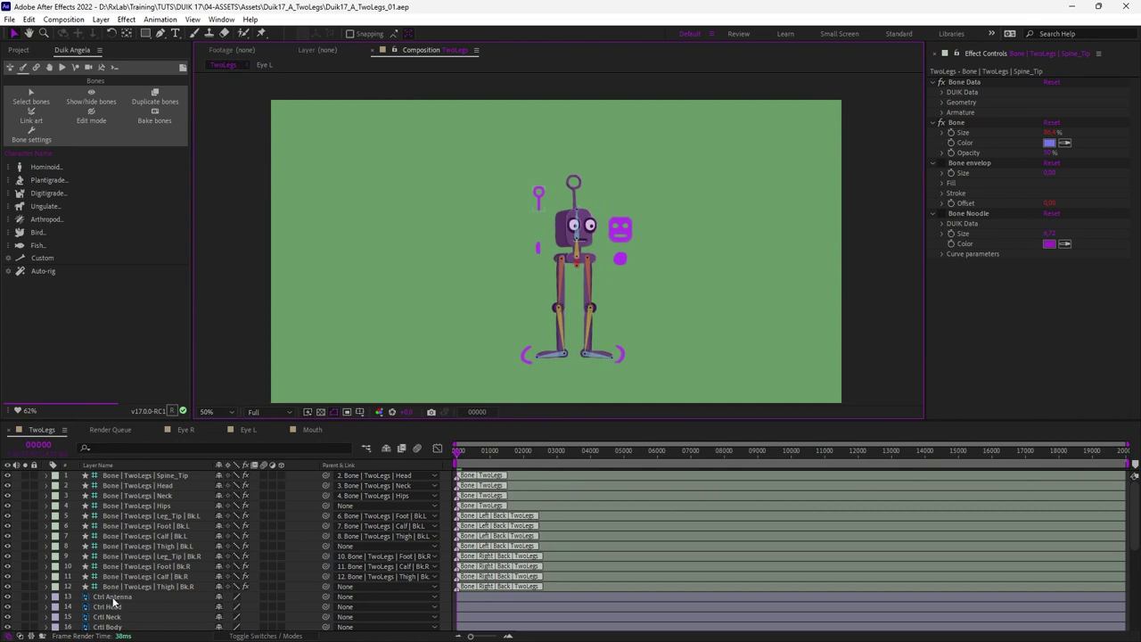
# Move the six Ctrl layers to the top of the layer stack.
pyautogui.scroll(-2, 121, 556)
pyautogui.scroll(-1, 121, 556)
pyautogui.click(116, 527)
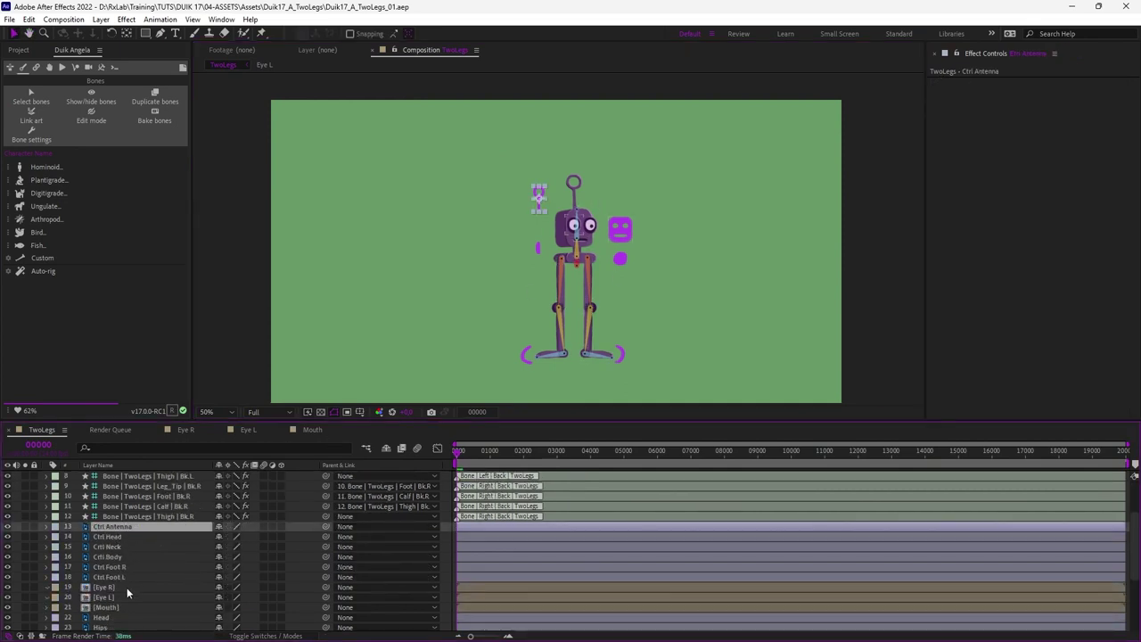
pyautogui.keyDown('shift'); pyautogui.click(120, 577); pyautogui.keyUp('shift')
pyautogui.moveTo(131, 472); pyautogui.dragTo(131, 479)
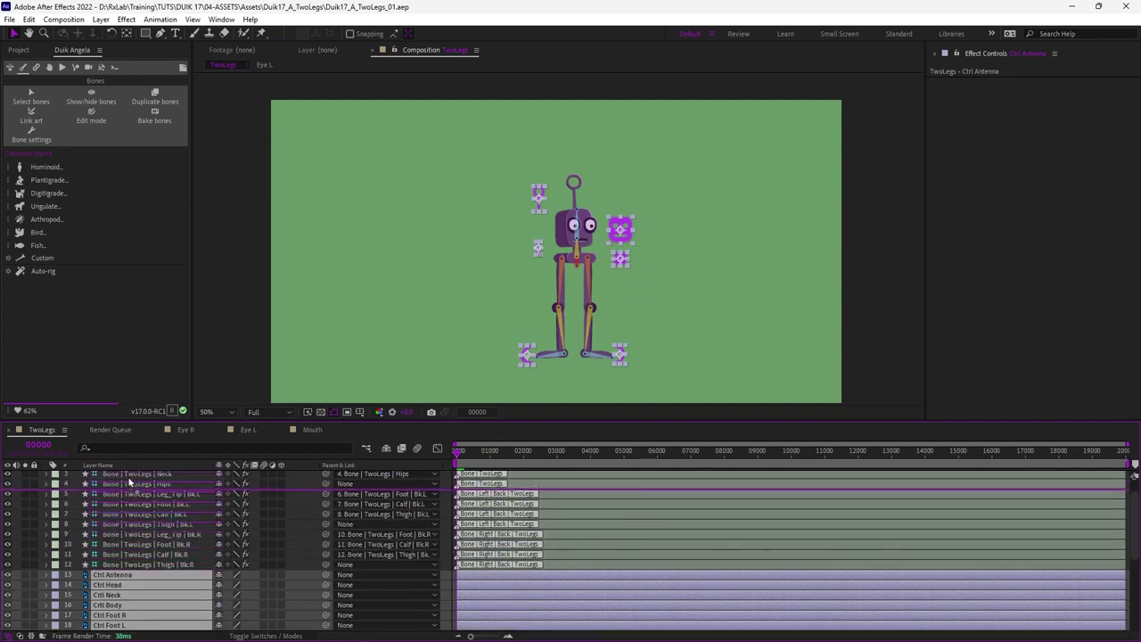
# Select all bone and art layers from Spine_Tip through Hips Back and link the art to their bones.
pyautogui.click(143, 536)
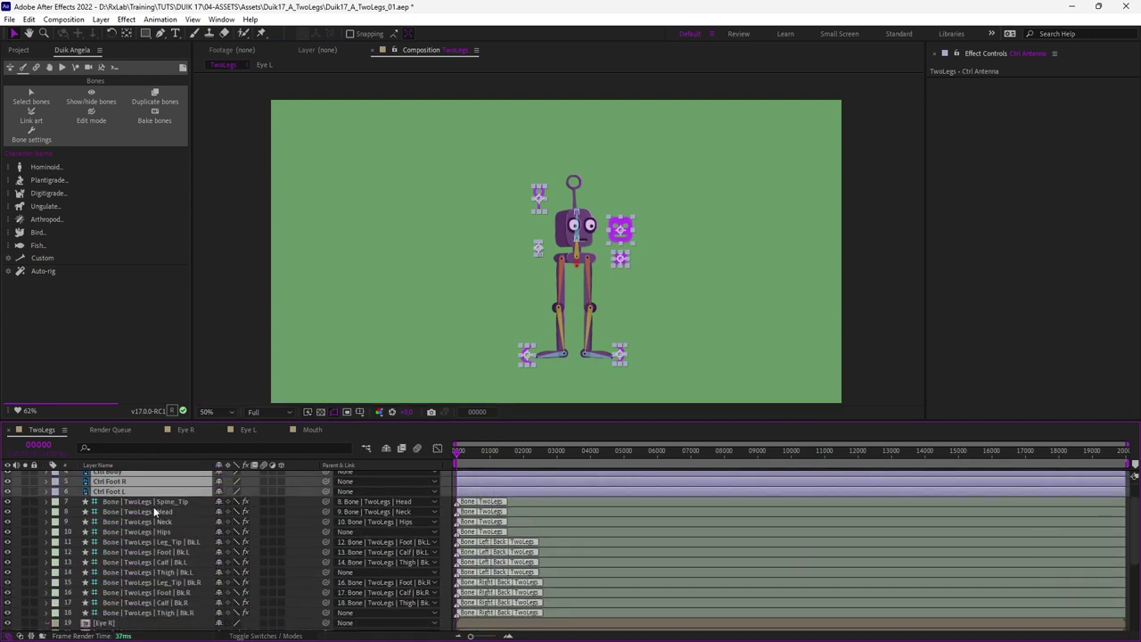
pyautogui.scroll(-1, 133, 532)
pyautogui.scroll(-4, 134, 532)
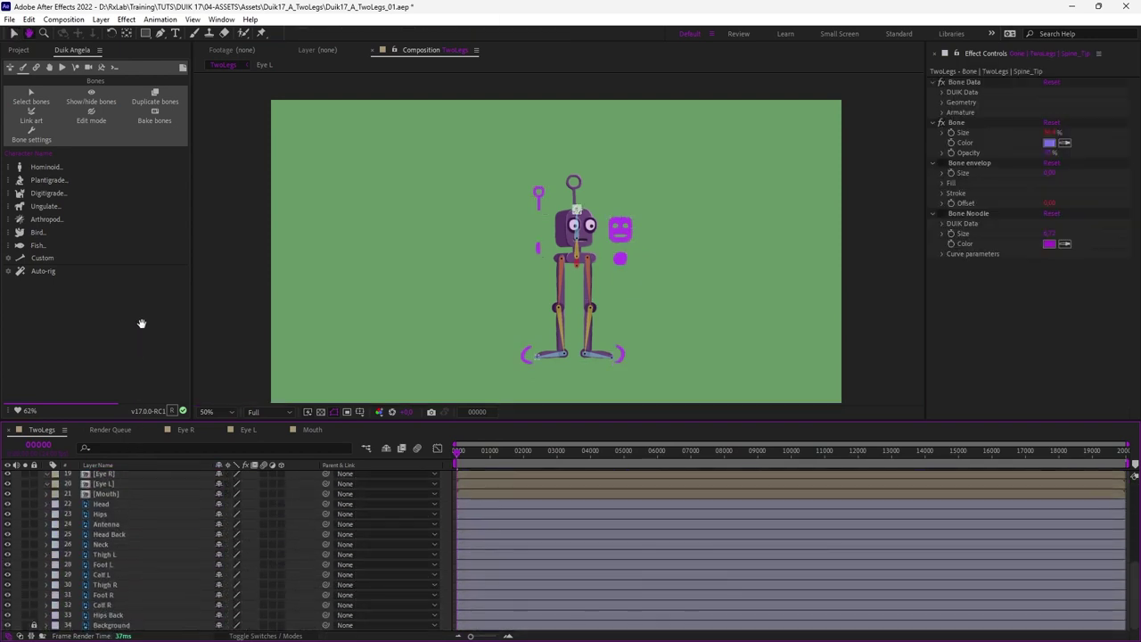
pyautogui.keyDown('shift'); pyautogui.click(116, 615); pyautogui.keyUp('shift')
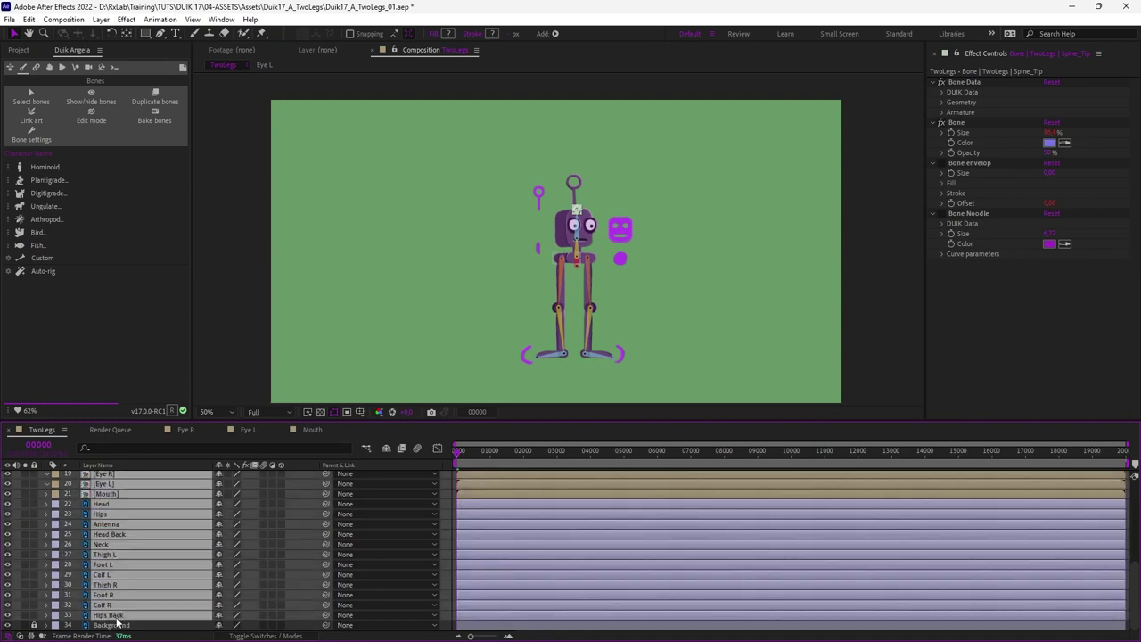
pyautogui.click(33, 112)
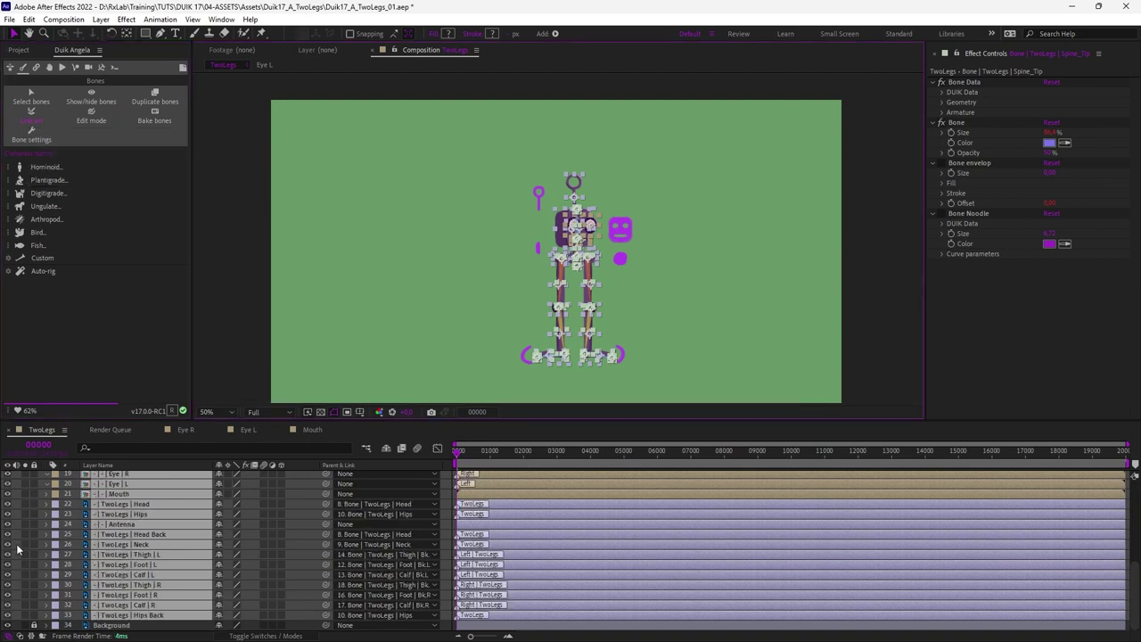
pyautogui.press('F2')
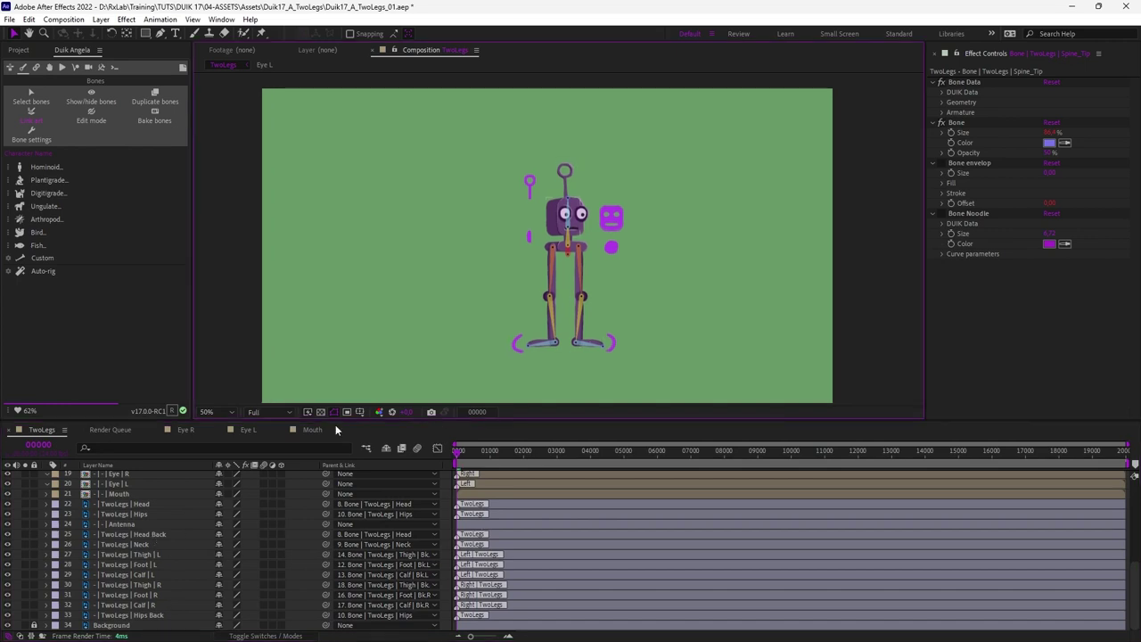
pyautogui.press('.')
# Parent the Eye R, Eye L and Mouth layers to the Head bone.
pyautogui.scroll(-3, 538, 222)
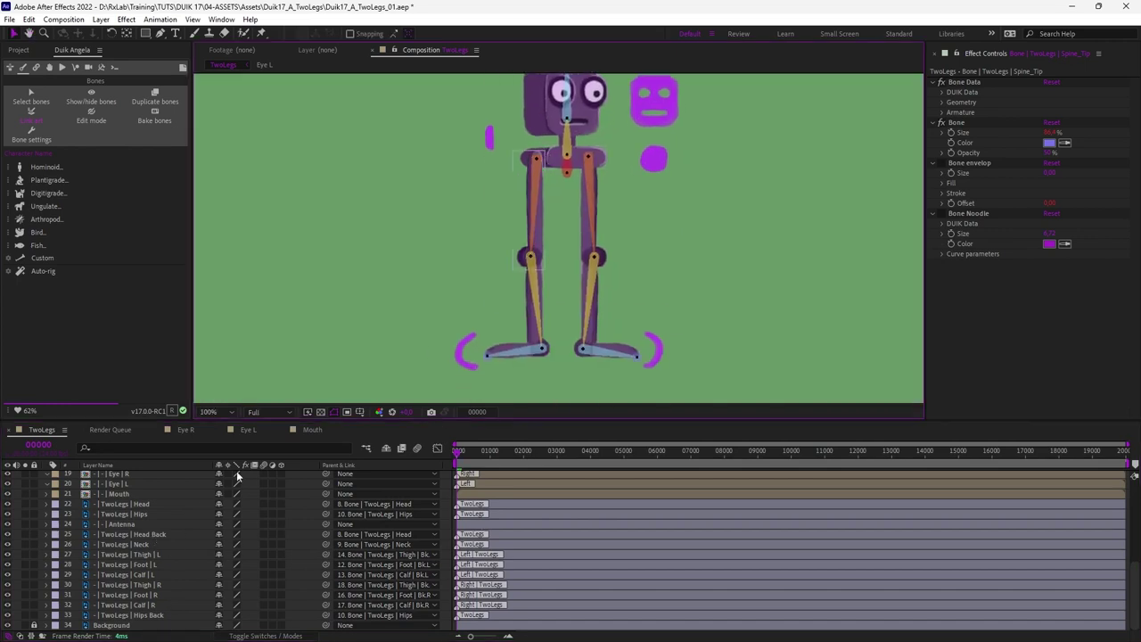
pyautogui.scroll(3, 120, 526)
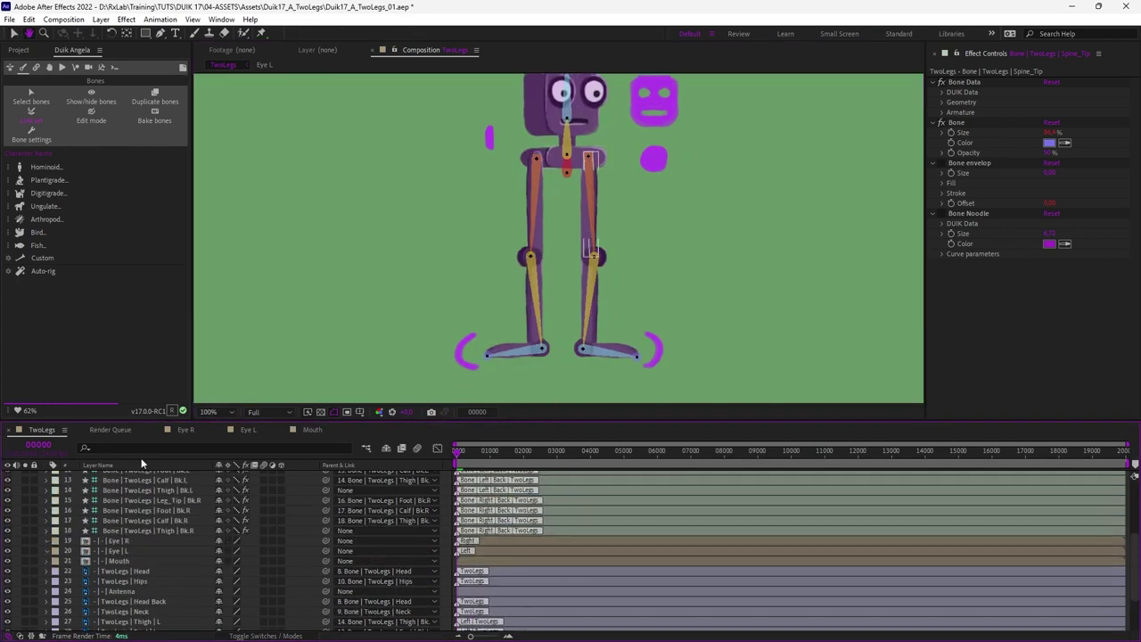
pyautogui.click(130, 542)
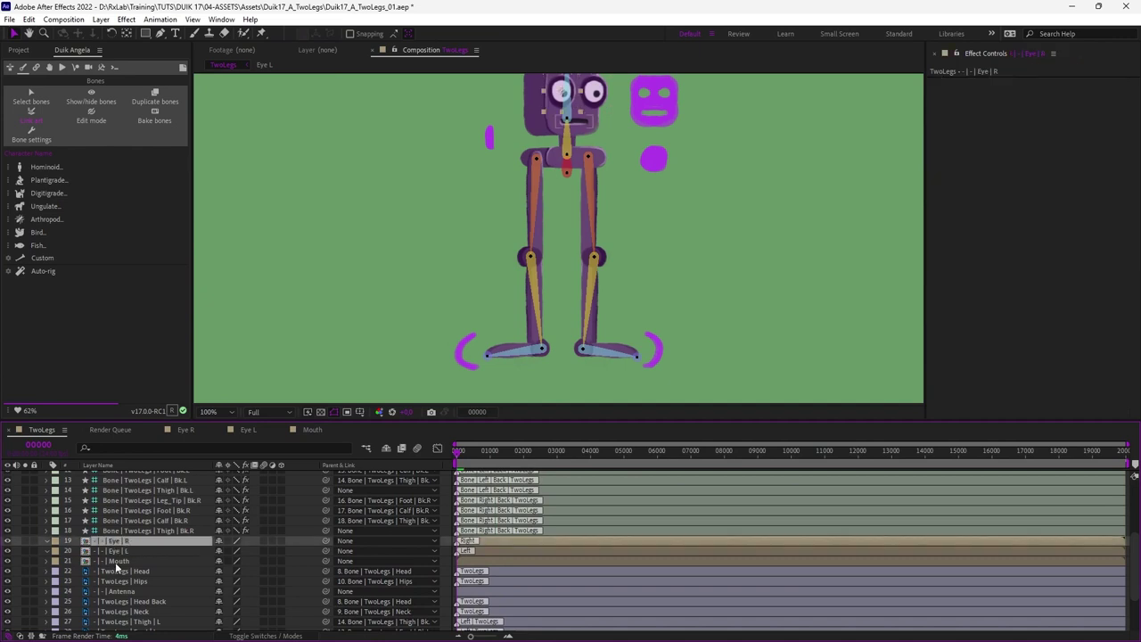
pyautogui.keyDown('shift'); pyautogui.click(116, 564); pyautogui.keyUp('shift')
pyautogui.click(375, 541)
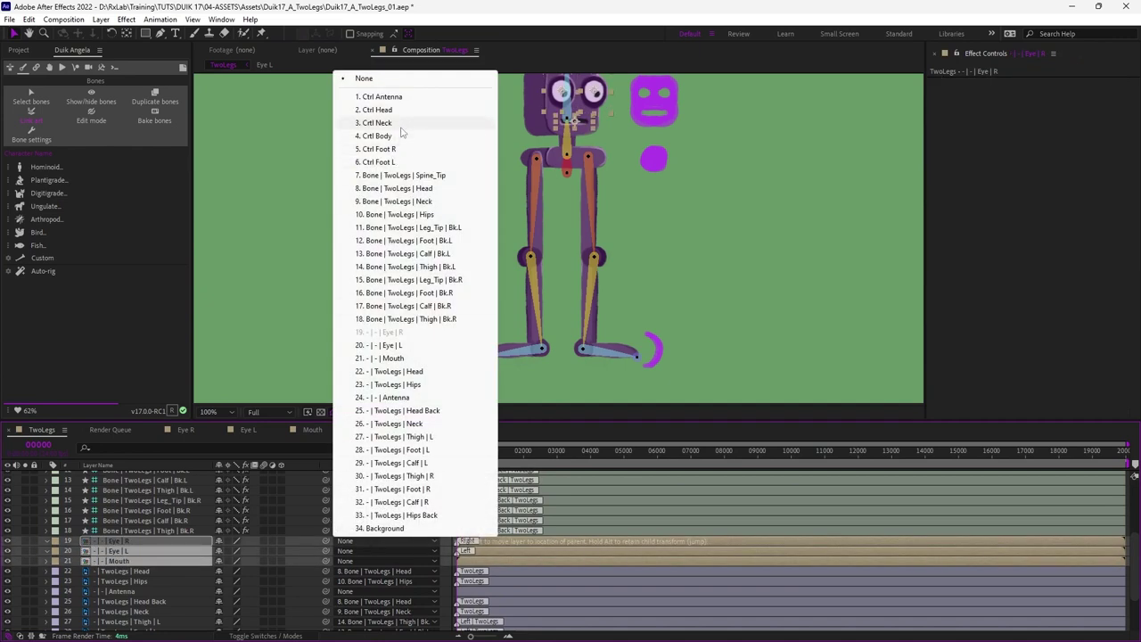
pyautogui.click(433, 189)
# Parent the Antenna layer to the Head bone as well.
pyautogui.scroll(-2, 134, 549)
pyautogui.click(120, 543)
pyautogui.click(379, 541)
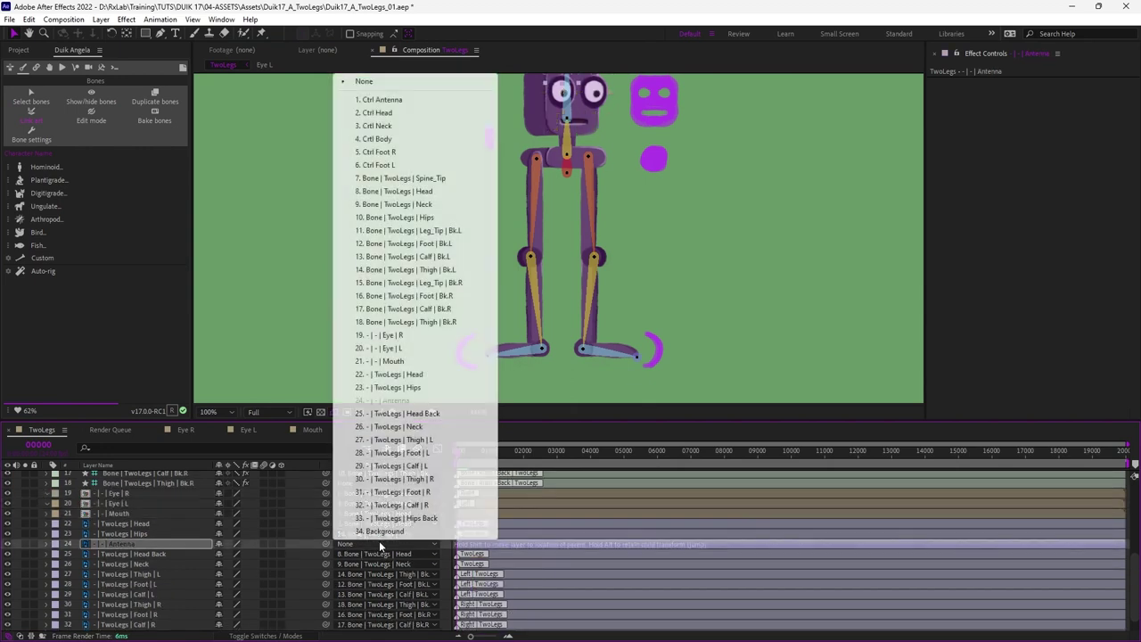
pyautogui.click(397, 191)
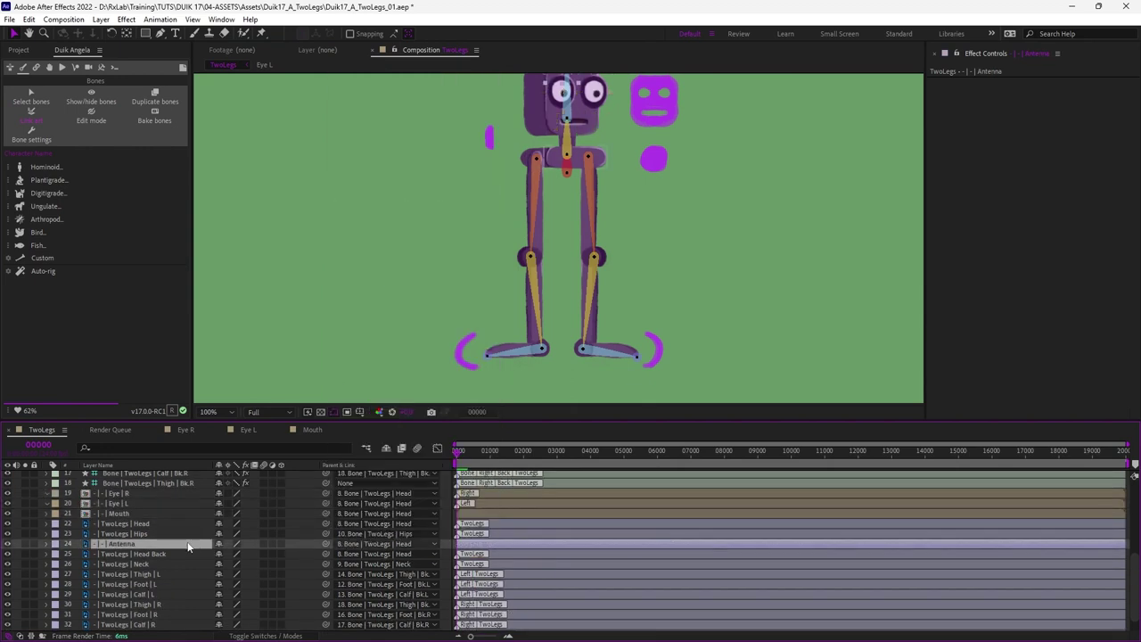
pyautogui.scroll(-2, 187, 547)
pyautogui.scroll(4, 179, 541)
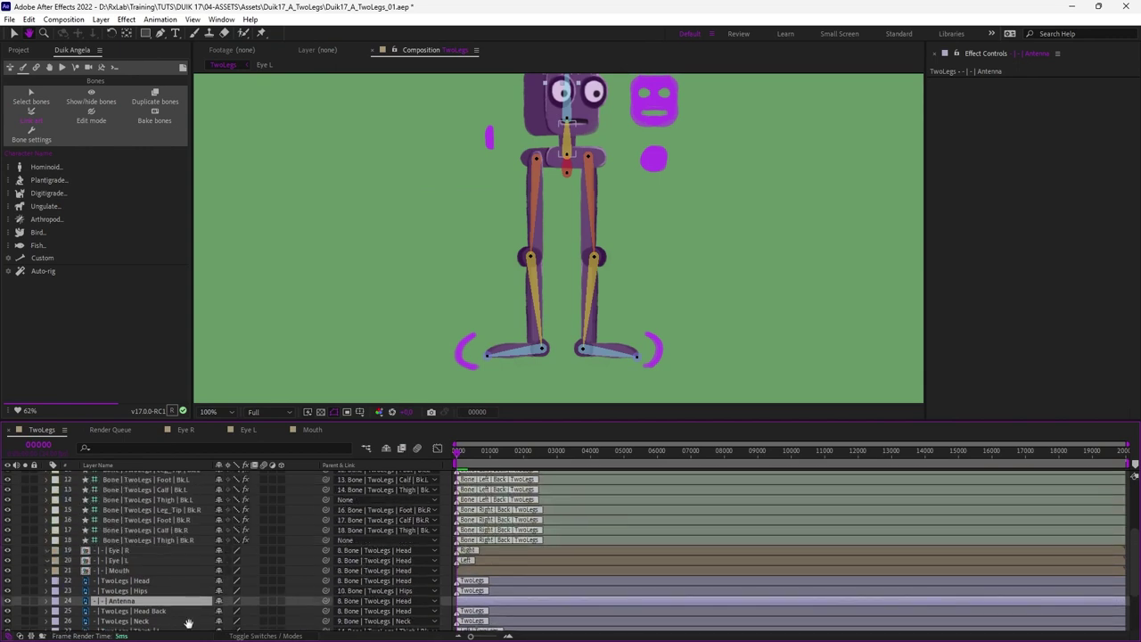
pyautogui.scroll(-2, 187, 553)
pyautogui.scroll(-2, 169, 517)
pyautogui.scroll(5, 169, 535)
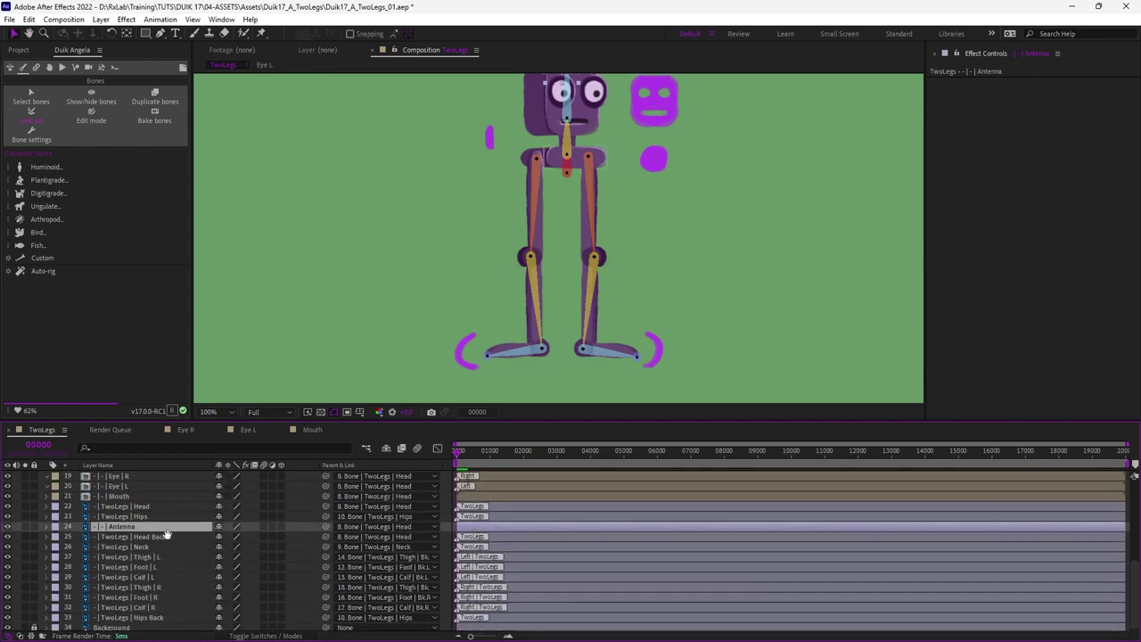
pyautogui.click(534, 201)
pyautogui.press('w')
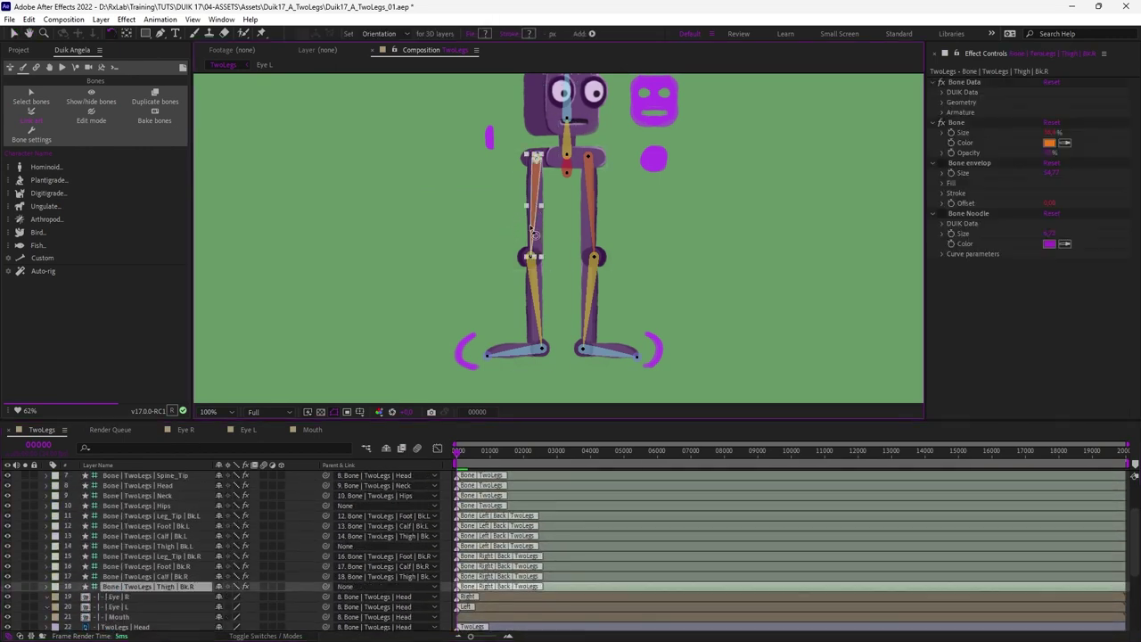
pyautogui.moveTo(530, 243); pyautogui.dragTo(512, 283)
pyautogui.hotkey('ctrl', 'z')
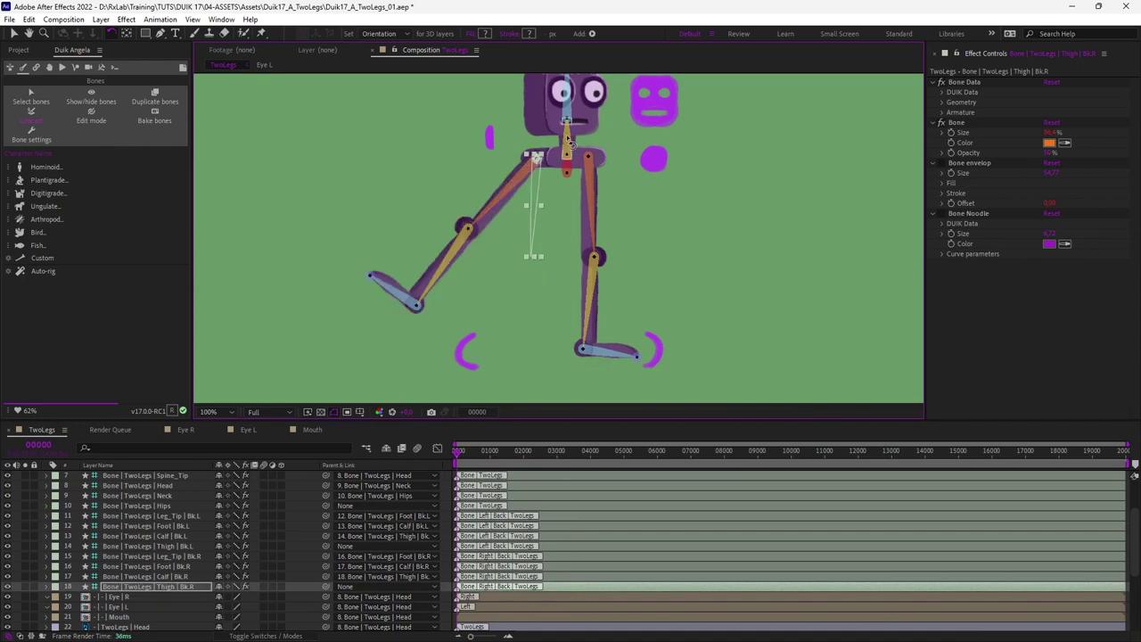
pyautogui.click(566, 134)
pyautogui.moveTo(565, 134); pyautogui.dragTo(562, 136)
pyautogui.hotkey('ctrl', 'z')
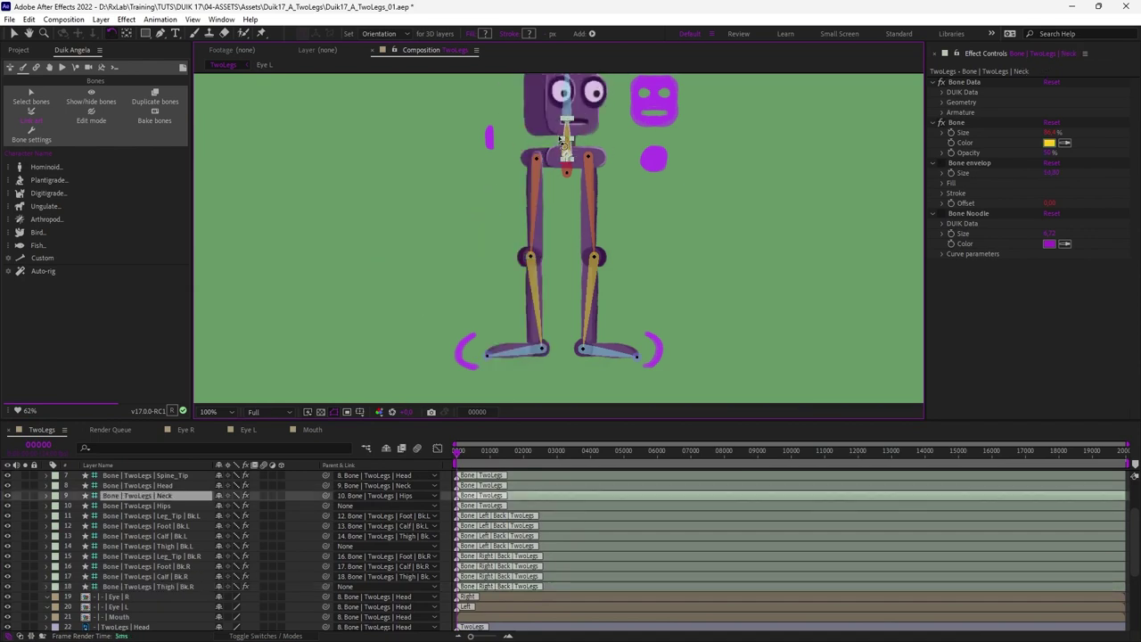
pyautogui.press('v')
pyautogui.scroll(-4, 155, 535)
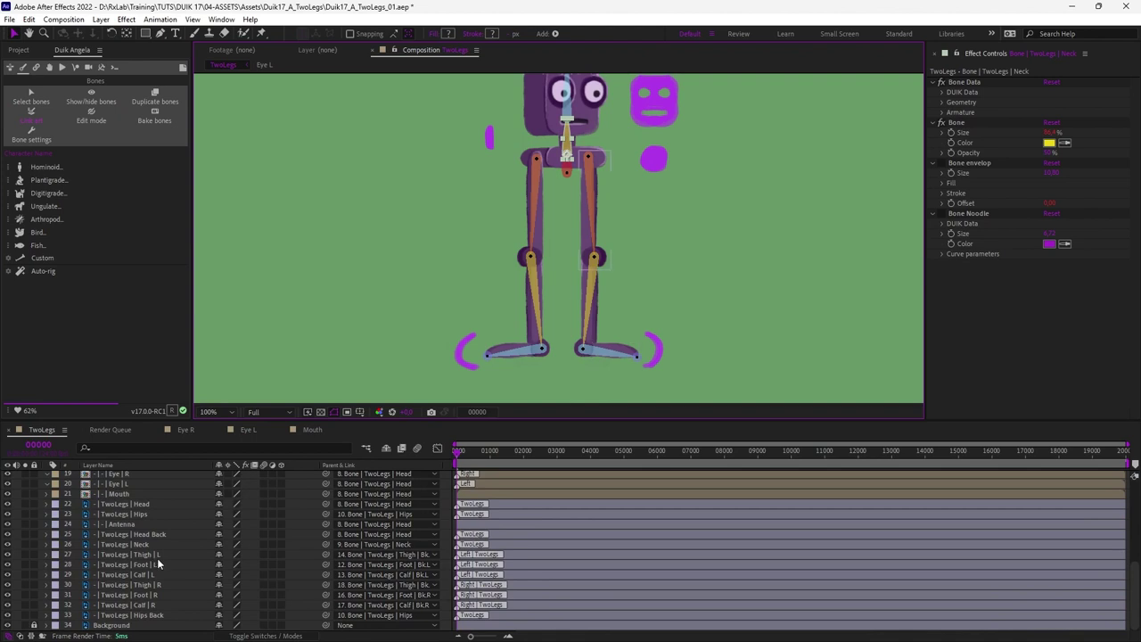
pyautogui.scroll(3, 158, 563)
pyautogui.scroll(2, 158, 564)
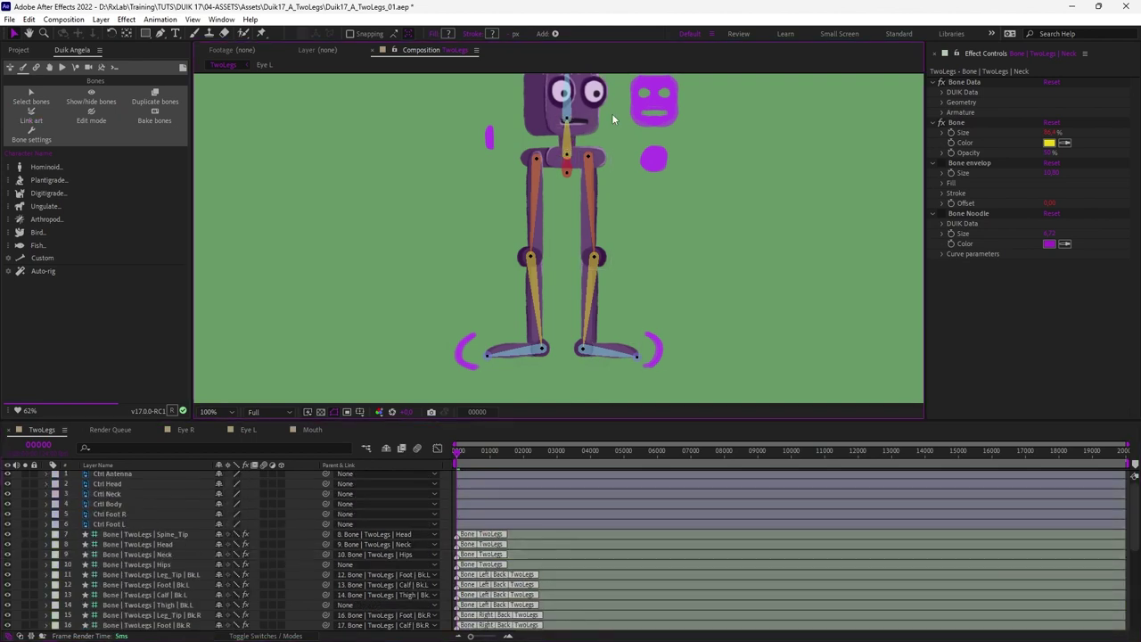
pyautogui.scroll(-2, 612, 113)
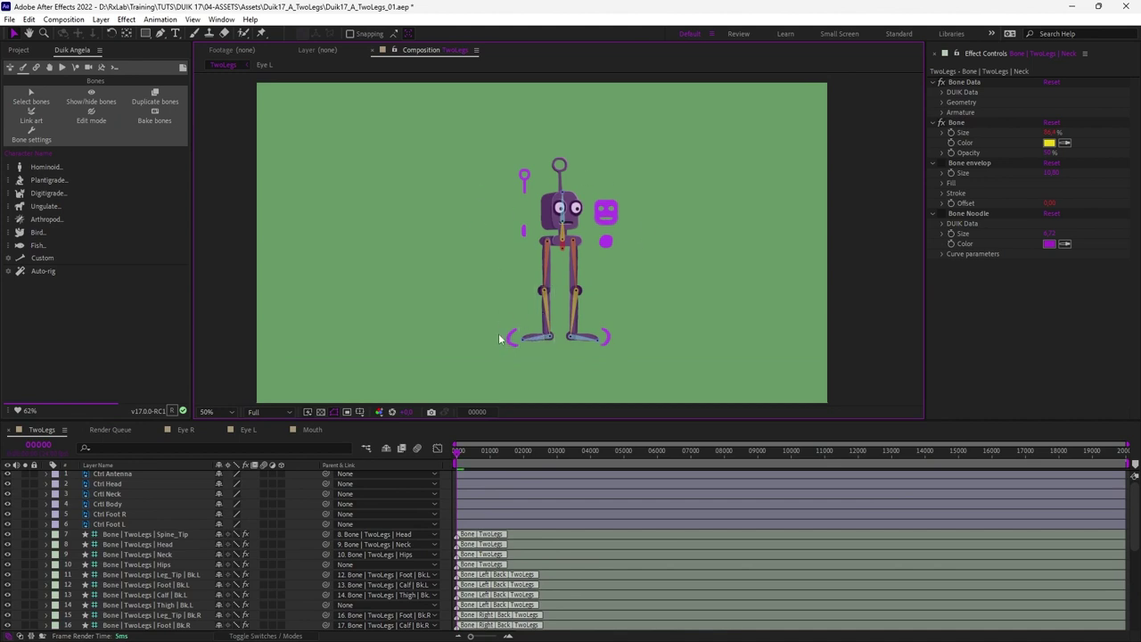
# Move the left foot controller's anchor to the ankle and align it with the left foot bone.
pyautogui.press('.')
pyautogui.scroll(-3, 428, 339)
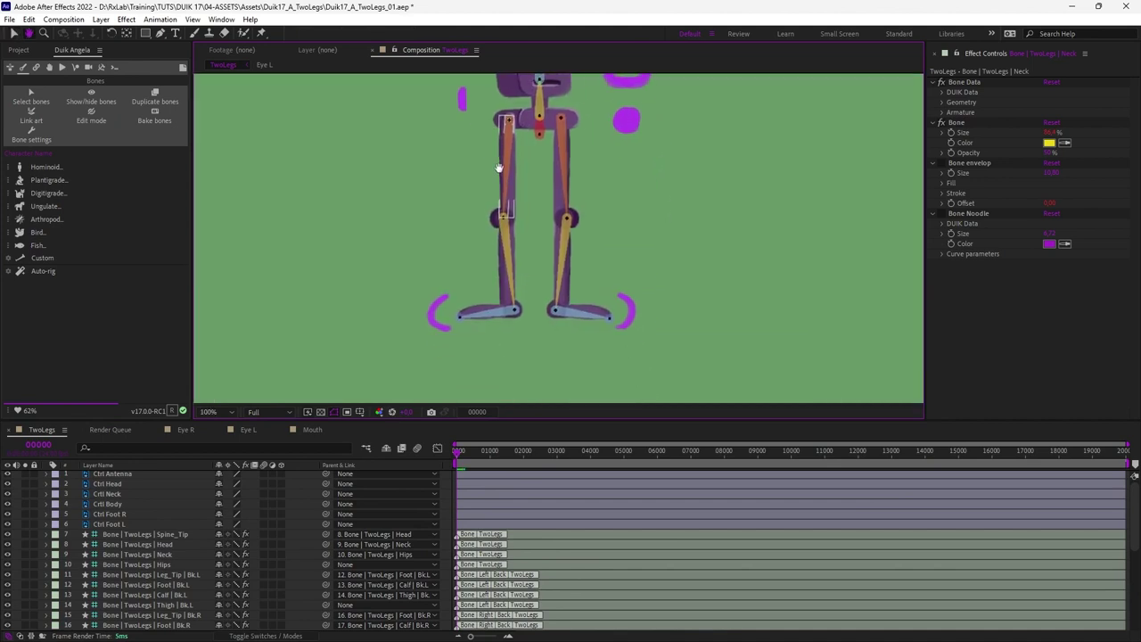
pyautogui.click(434, 321)
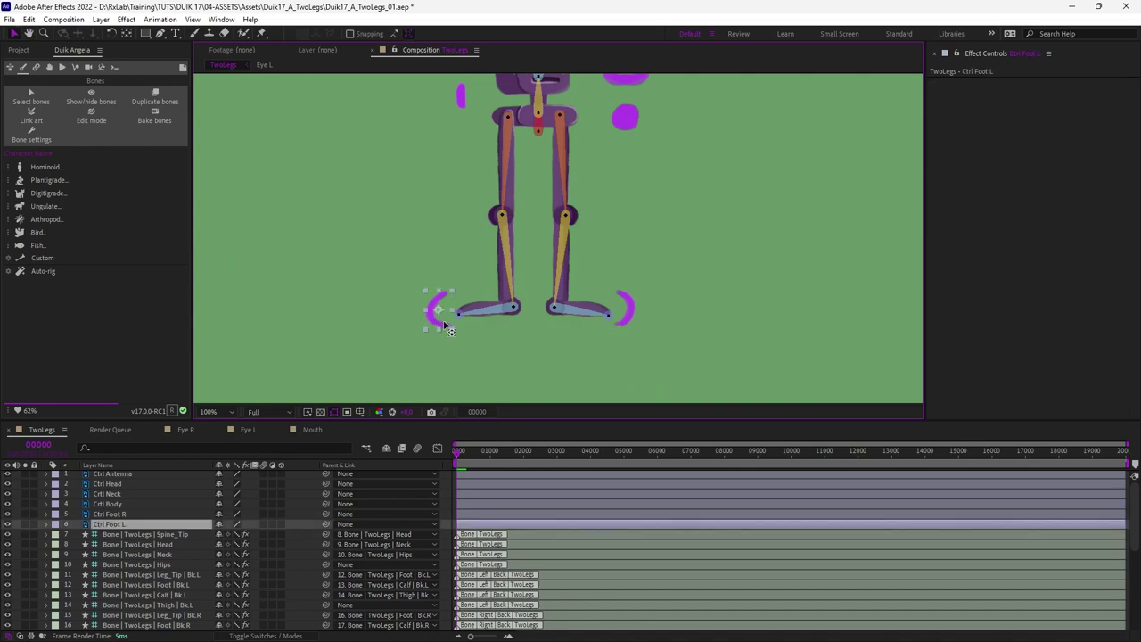
pyautogui.press('y')
pyautogui.moveTo(467, 326); pyautogui.dragTo(514, 311)
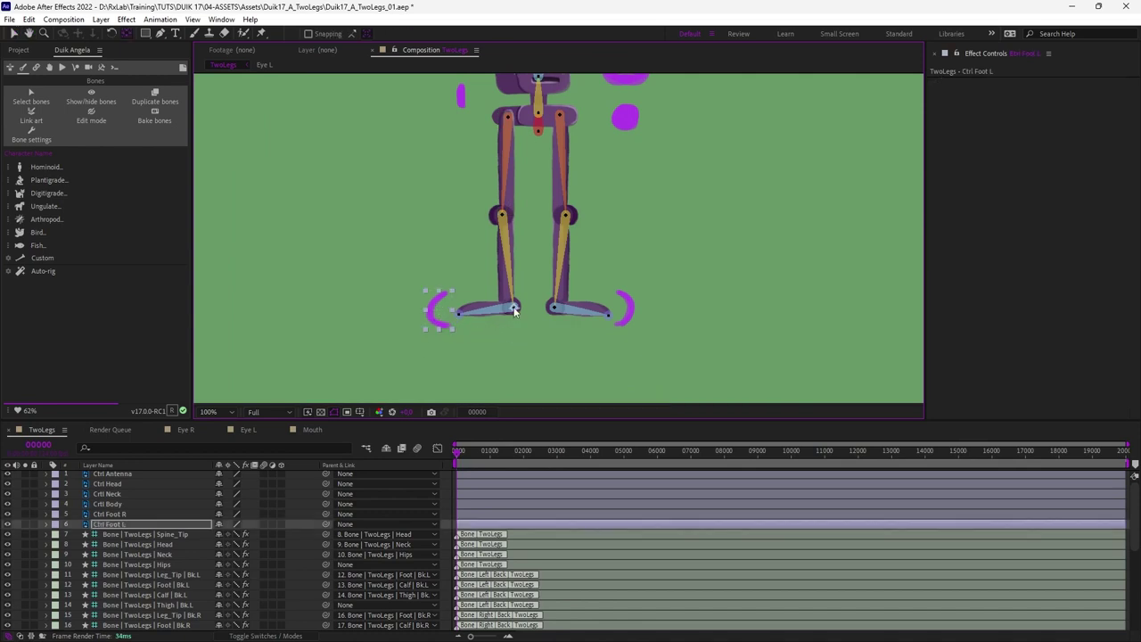
pyautogui.press('v')
pyautogui.press('.')
pyautogui.press('.')
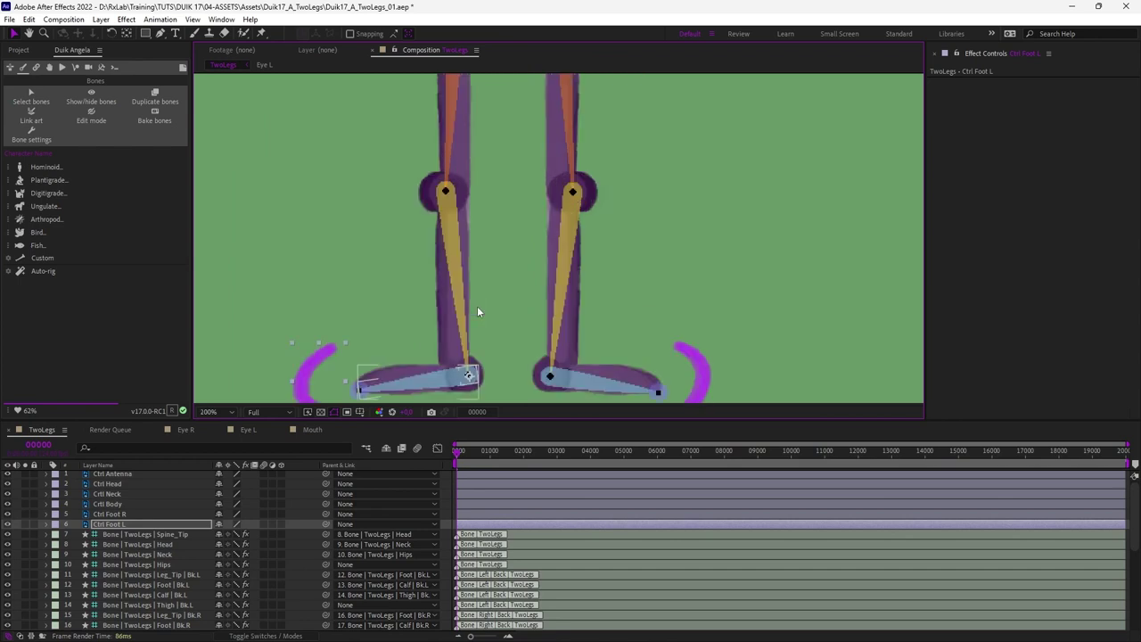
pyautogui.scroll(-2, 477, 306)
pyautogui.scroll(-1, 463, 305)
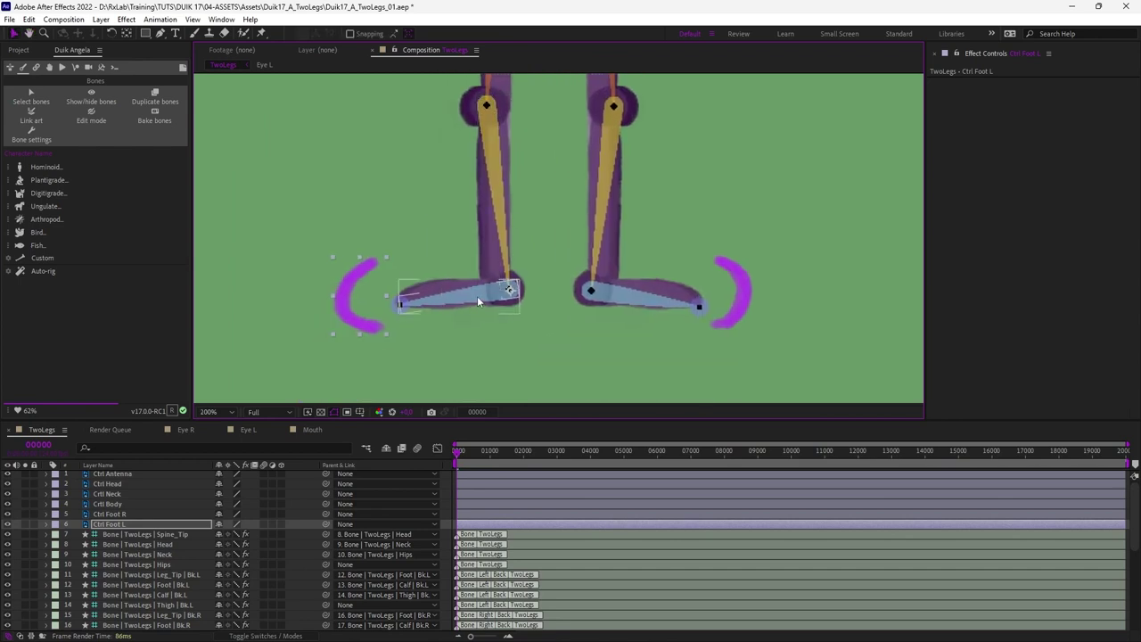
pyautogui.click(470, 300)
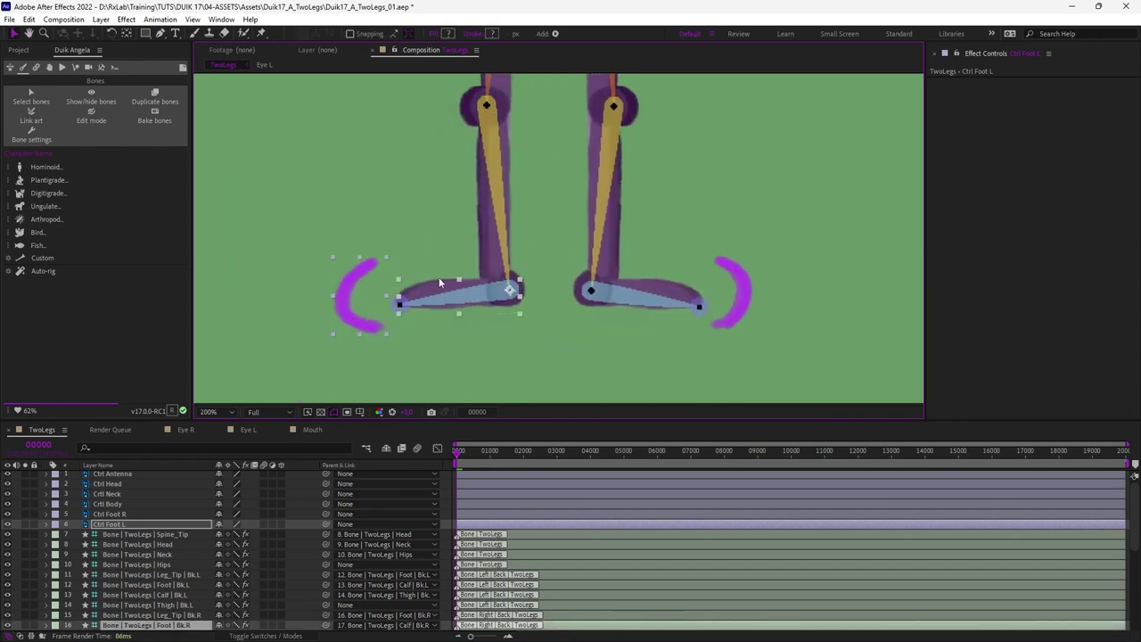
pyautogui.click(35, 66)
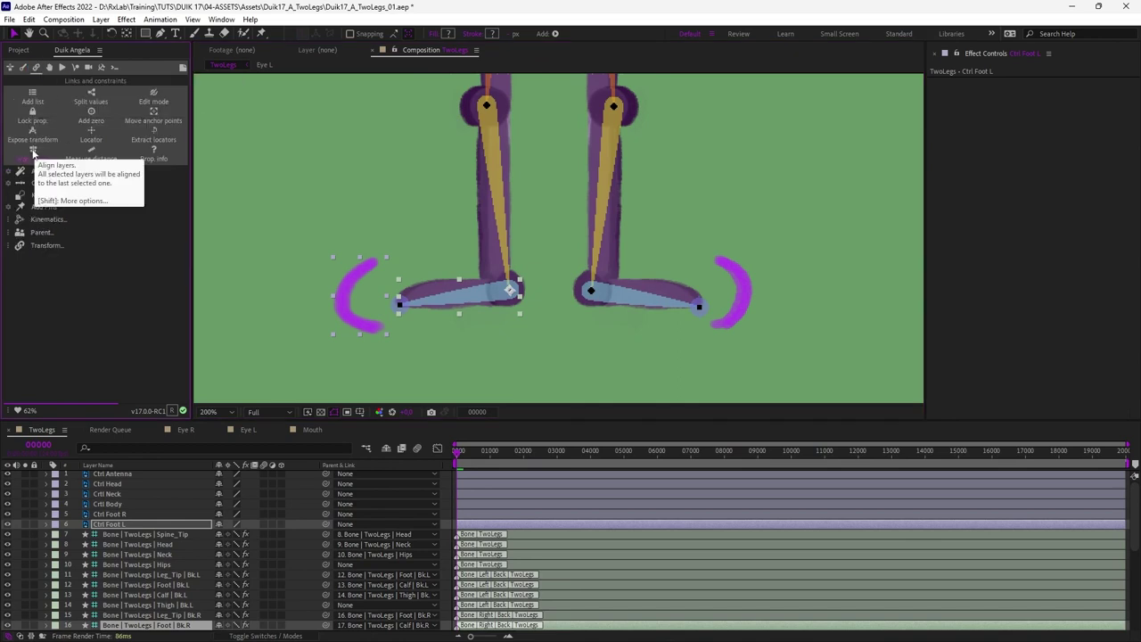
# Align the right foot controller to its matching foot bone with Duik's Align layers.
pyautogui.click(719, 272)
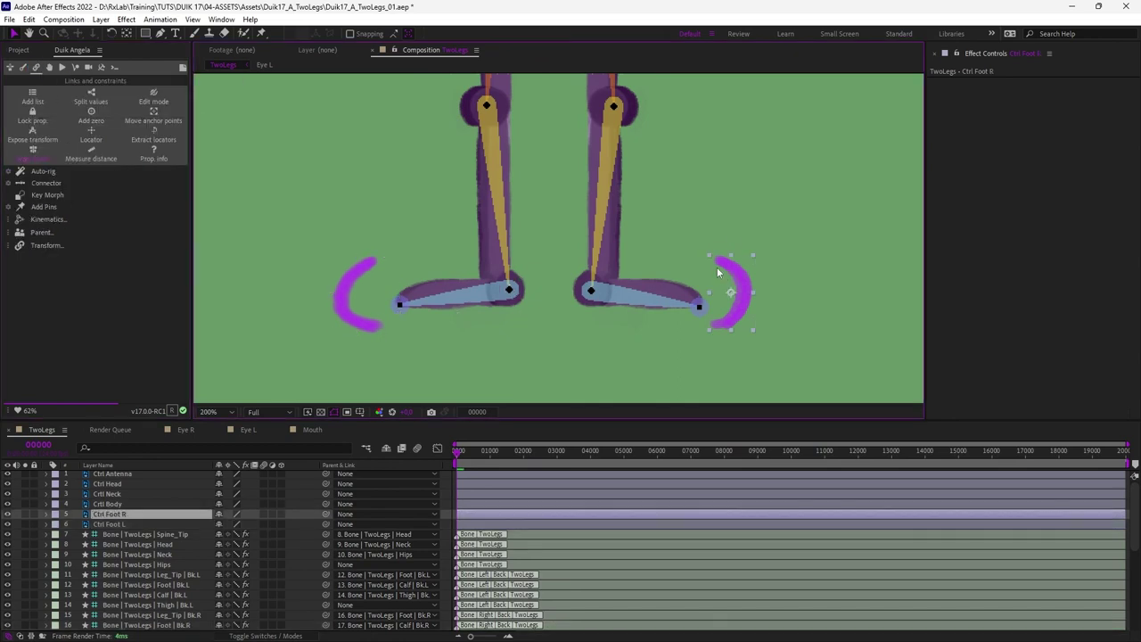
pyautogui.press('y')
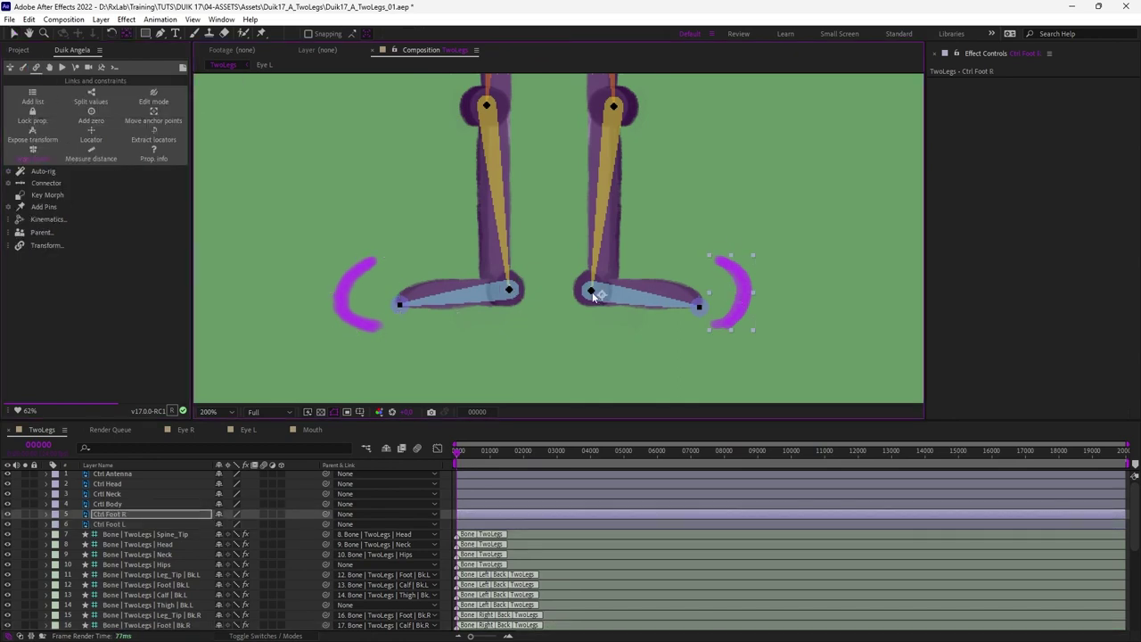
pyautogui.keyDown('shift'); pyautogui.click(639, 300); pyautogui.keyUp('shift')
pyautogui.press('v')
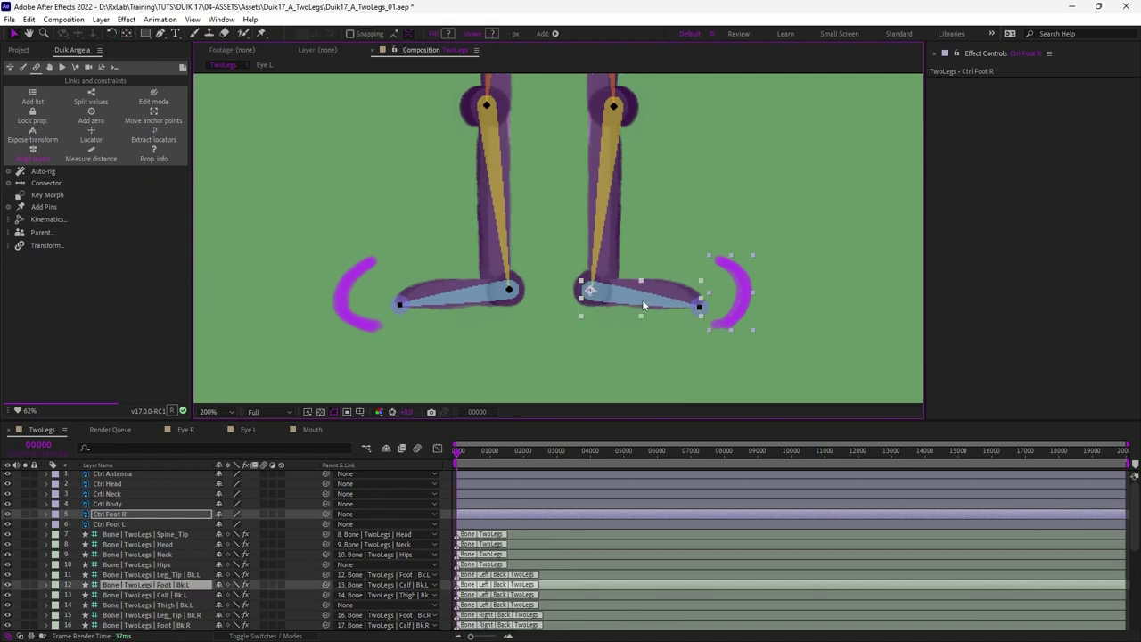
pyautogui.click(33, 156)
# Move the body controller's pivot onto the hips joint and select it with the Hips bone.
pyautogui.moveTo(590, 141); pyautogui.dragTo(714, 254)
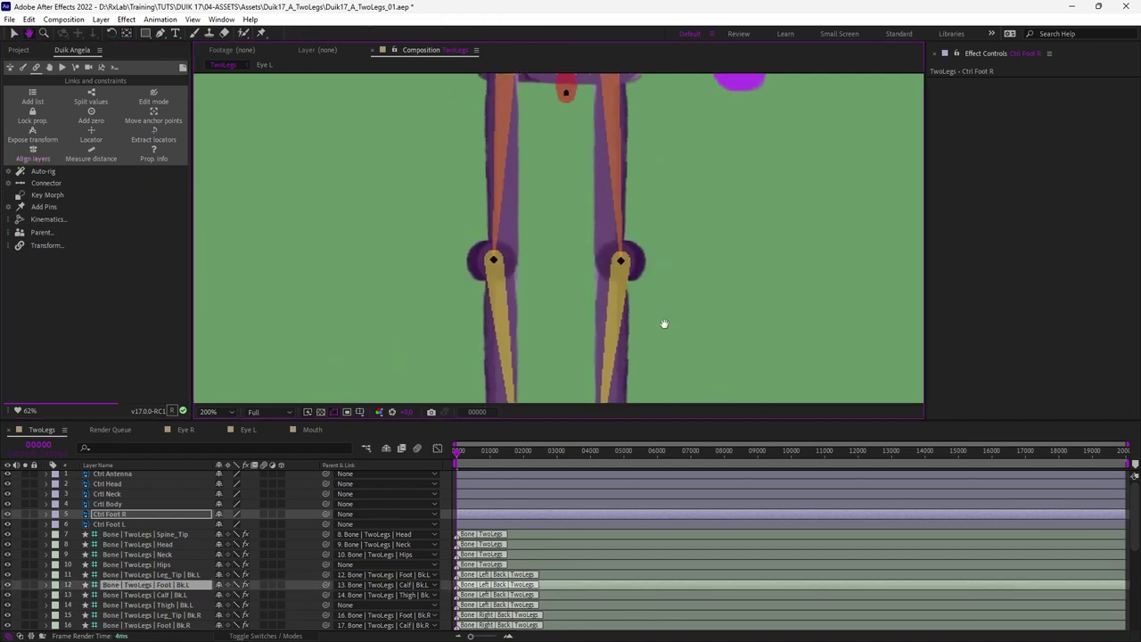
pyautogui.click(725, 241)
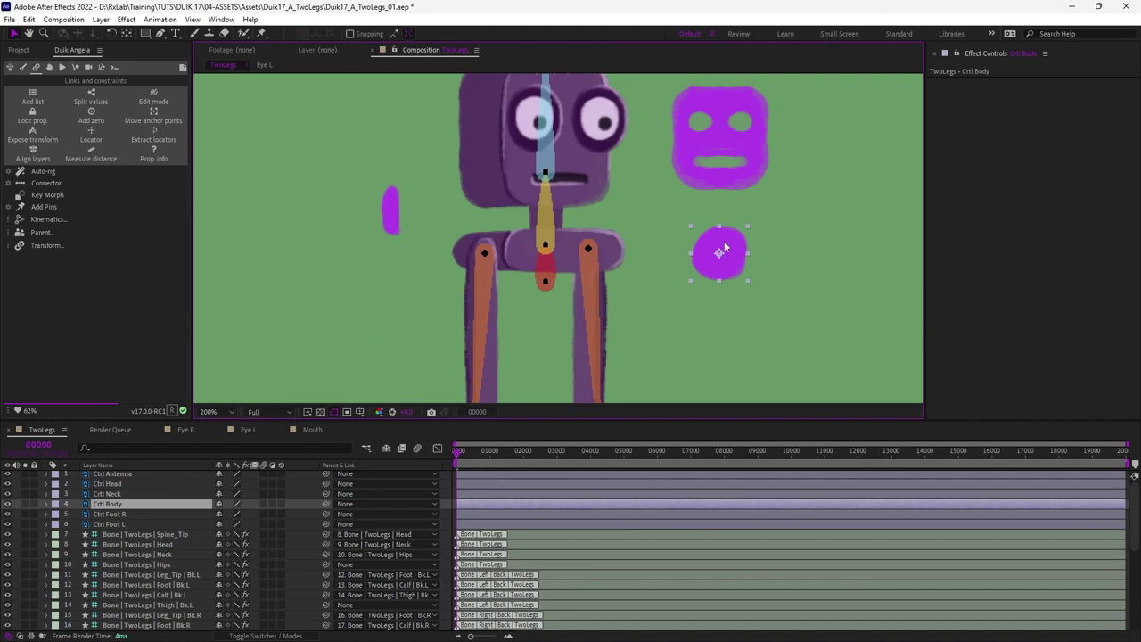
pyautogui.press('y')
pyautogui.moveTo(724, 248); pyautogui.dragTo(548, 285)
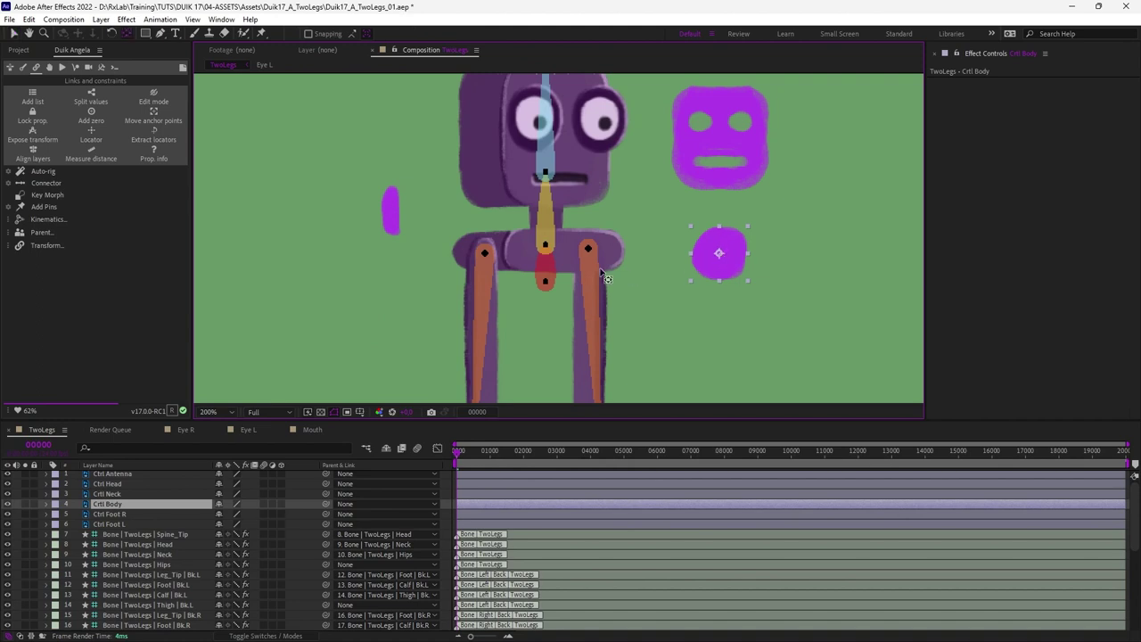
pyautogui.keyDown('shift'); pyautogui.click(547, 282); pyautogui.keyUp('shift')
pyautogui.press('v')
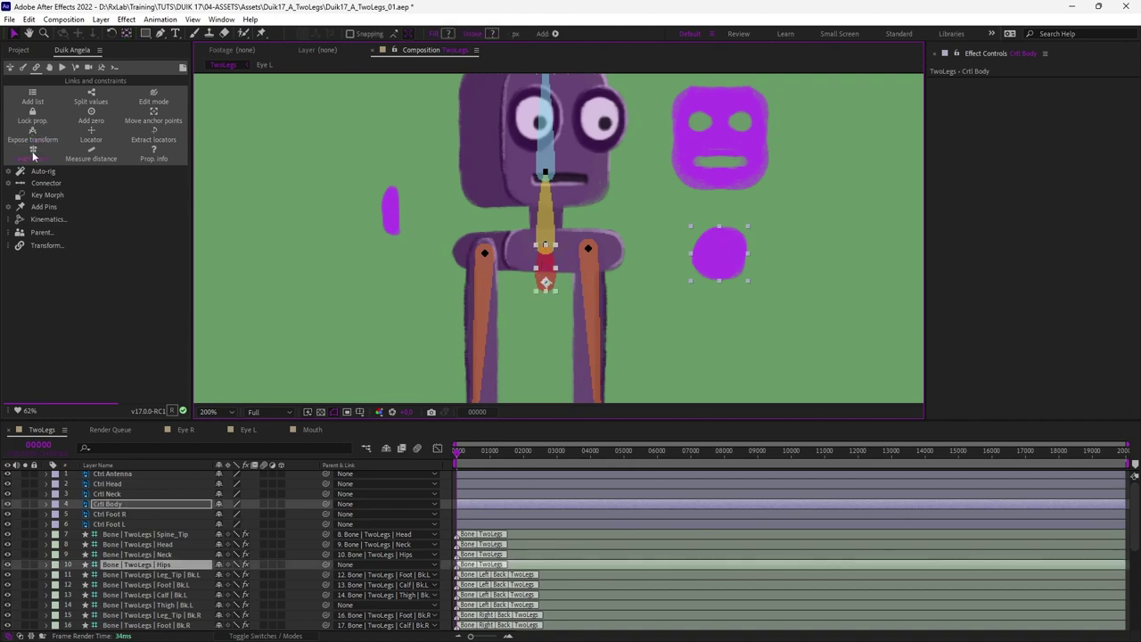
# Pair the neck and head controllers with the Neck and Head bones, moving the head pivot to the bone's base.
pyautogui.click(392, 214)
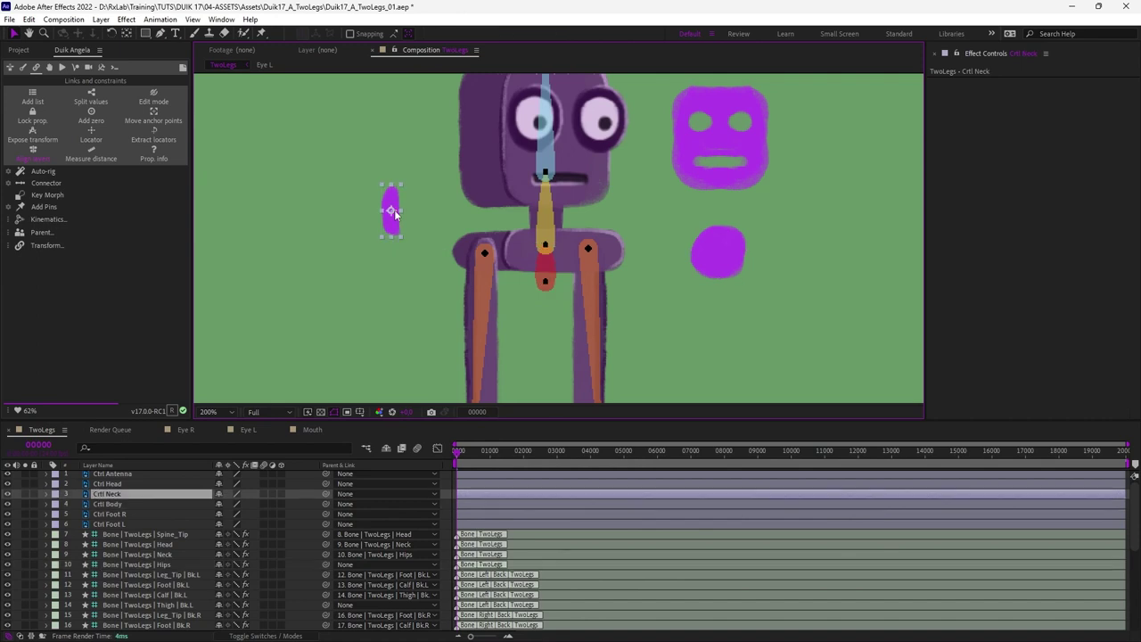
pyautogui.press('y')
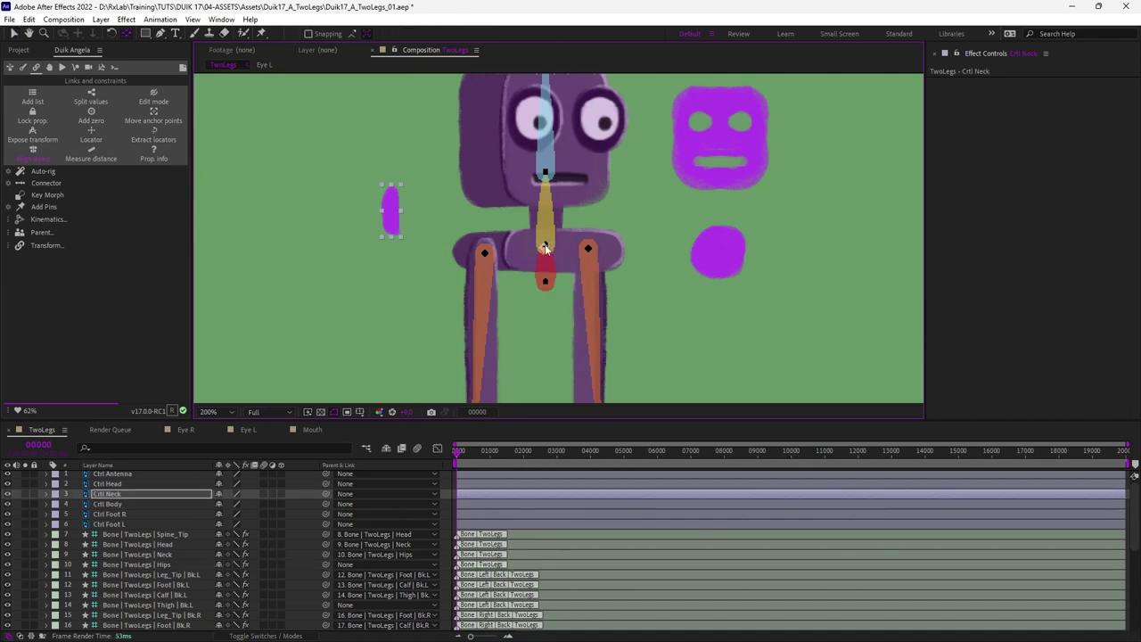
pyautogui.click(545, 246)
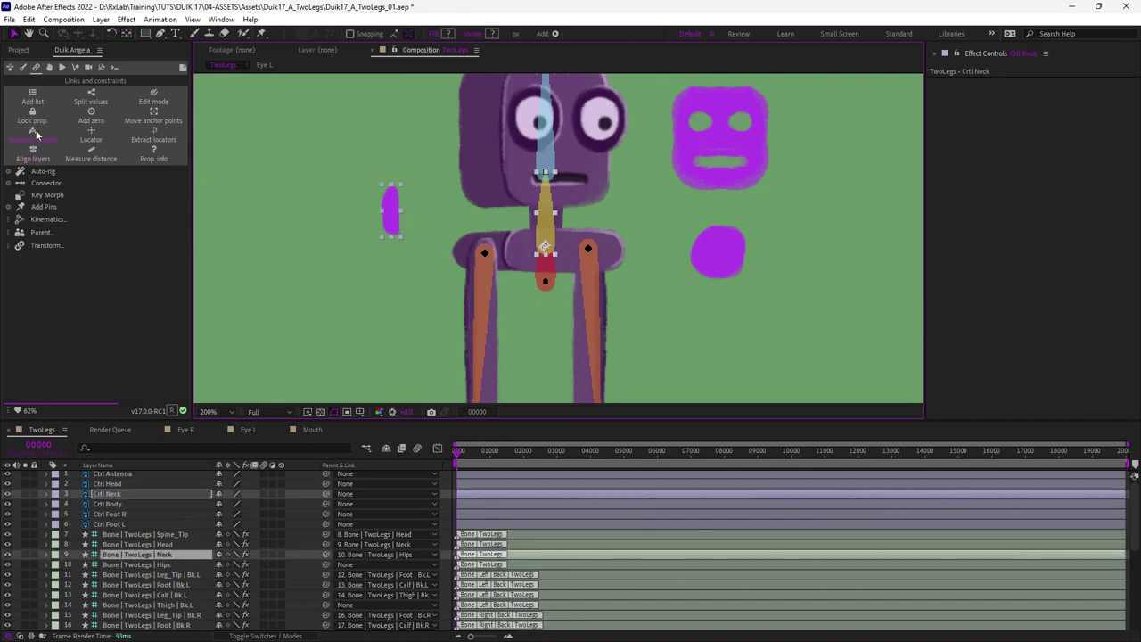
pyautogui.click(683, 179)
pyautogui.moveTo(653, 109); pyautogui.dragTo(597, 207)
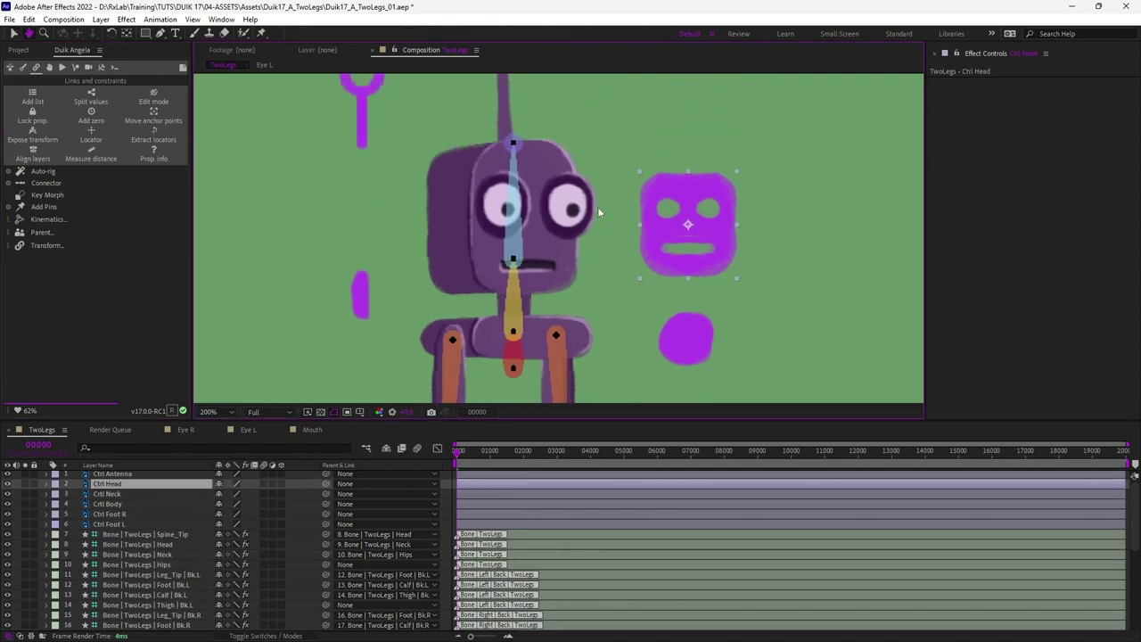
pyautogui.press('y')
pyautogui.moveTo(689, 229); pyautogui.dragTo(520, 266)
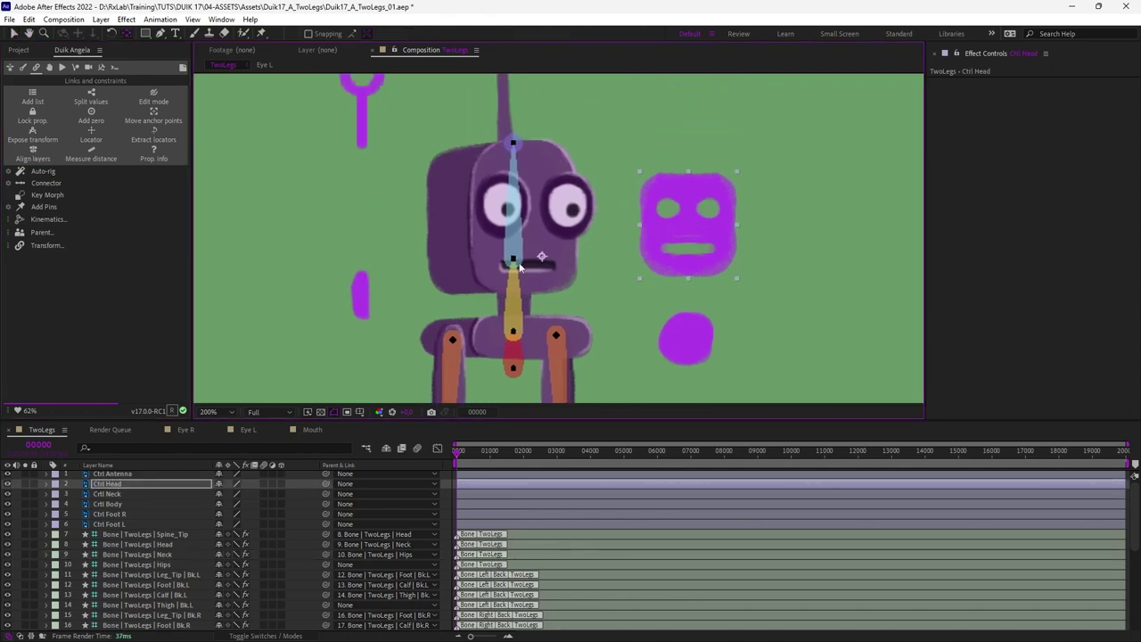
pyautogui.press('v')
pyautogui.keyDown('shift'); pyautogui.click(514, 259); pyautogui.keyUp('shift')
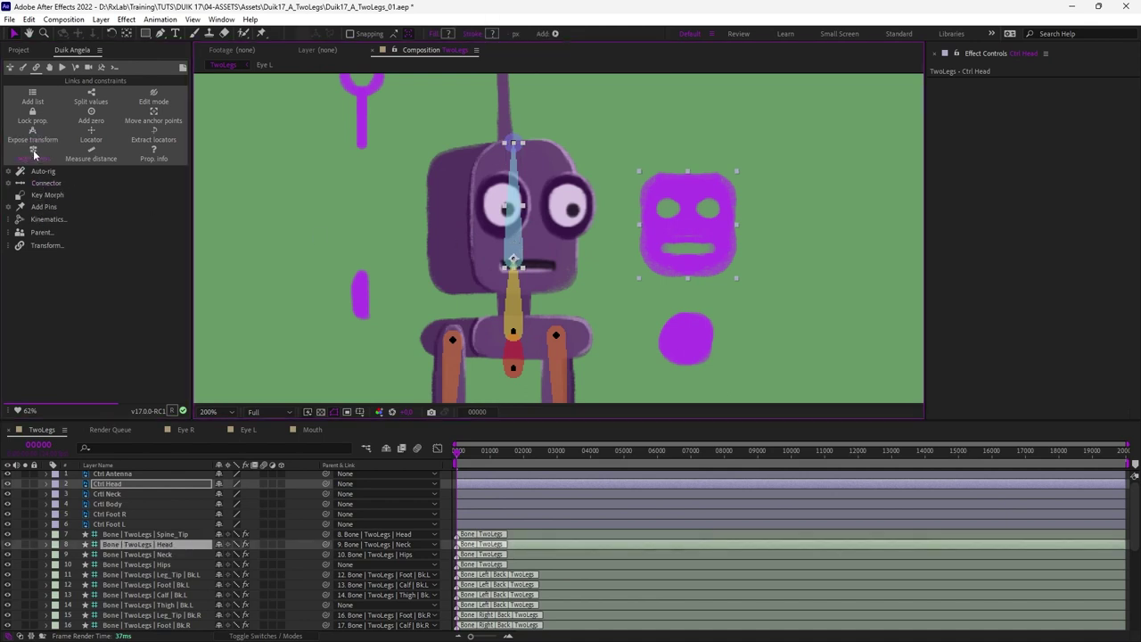
# Align the antenna controller onto the robot's antenna.
pyautogui.press(',')
pyautogui.click(466, 160)
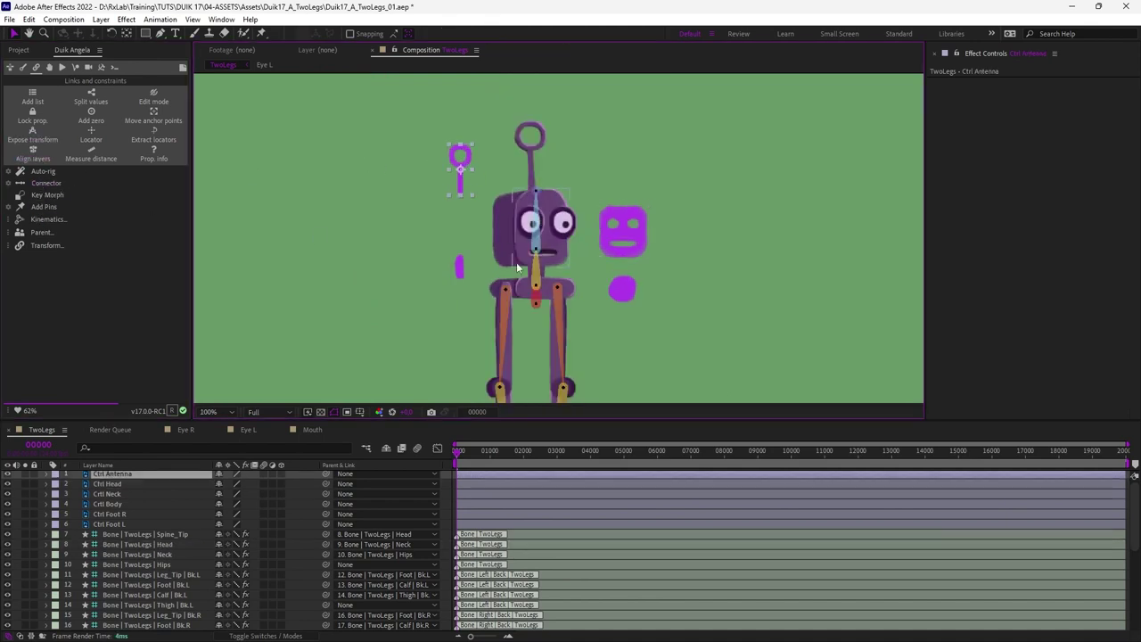
pyautogui.click(8, 473)
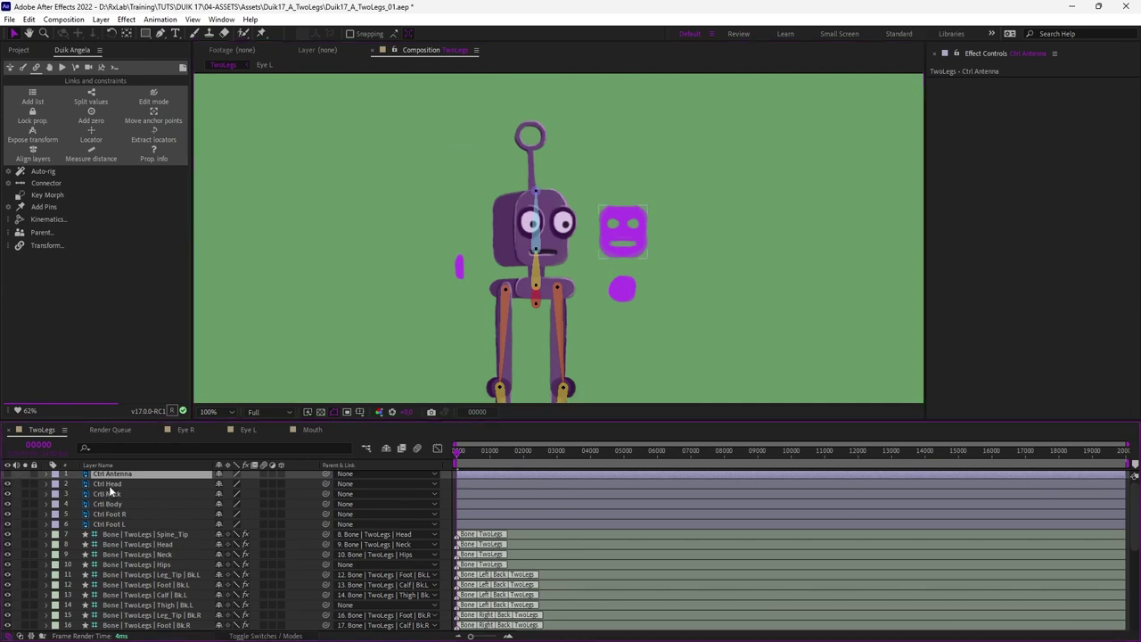
pyautogui.moveTo(606, 315); pyautogui.dragTo(566, 214)
pyautogui.press(',')
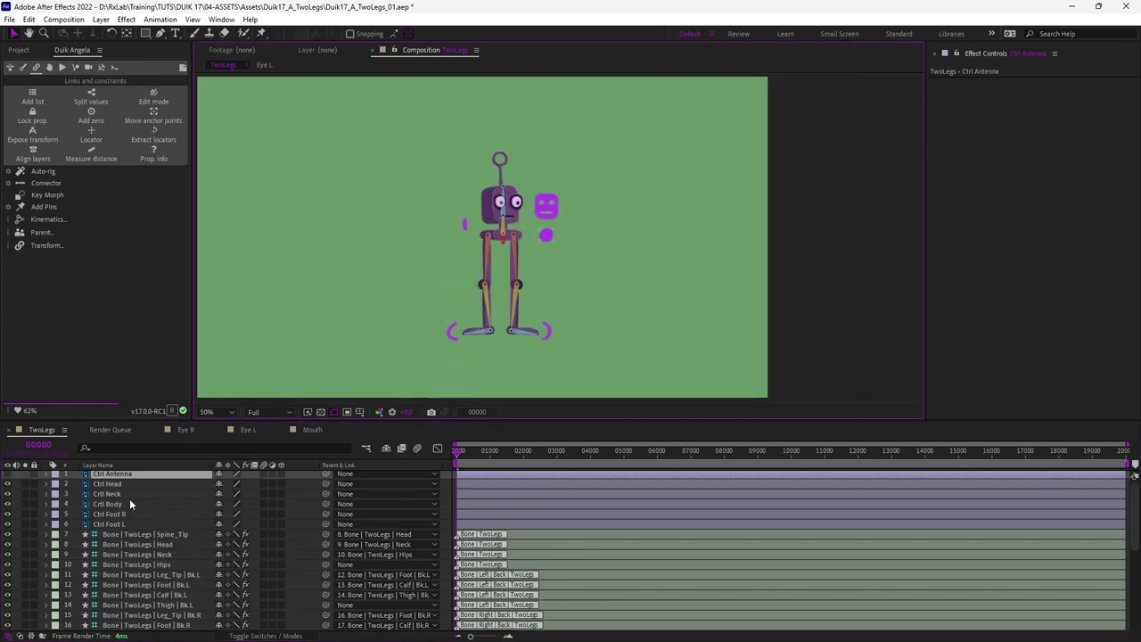
# Tag the head, neck, body and both foot Ctrl layers as Duik controllers.
pyautogui.click(132, 484)
pyautogui.keyDown('shift'); pyautogui.click(125, 525); pyautogui.keyUp('shift')
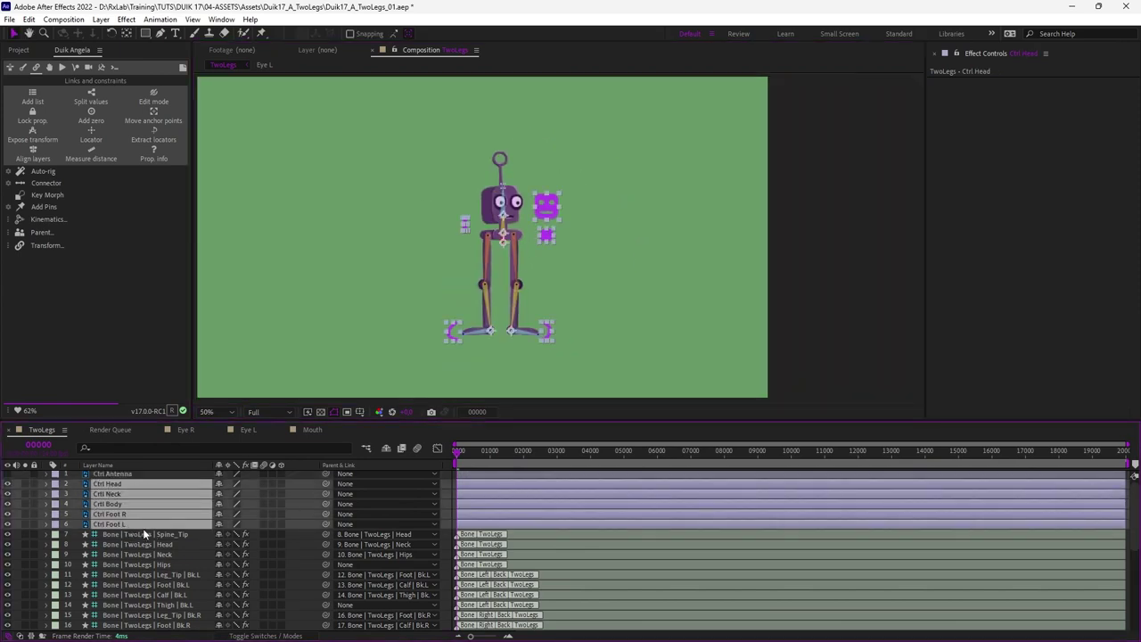
pyautogui.click(49, 67)
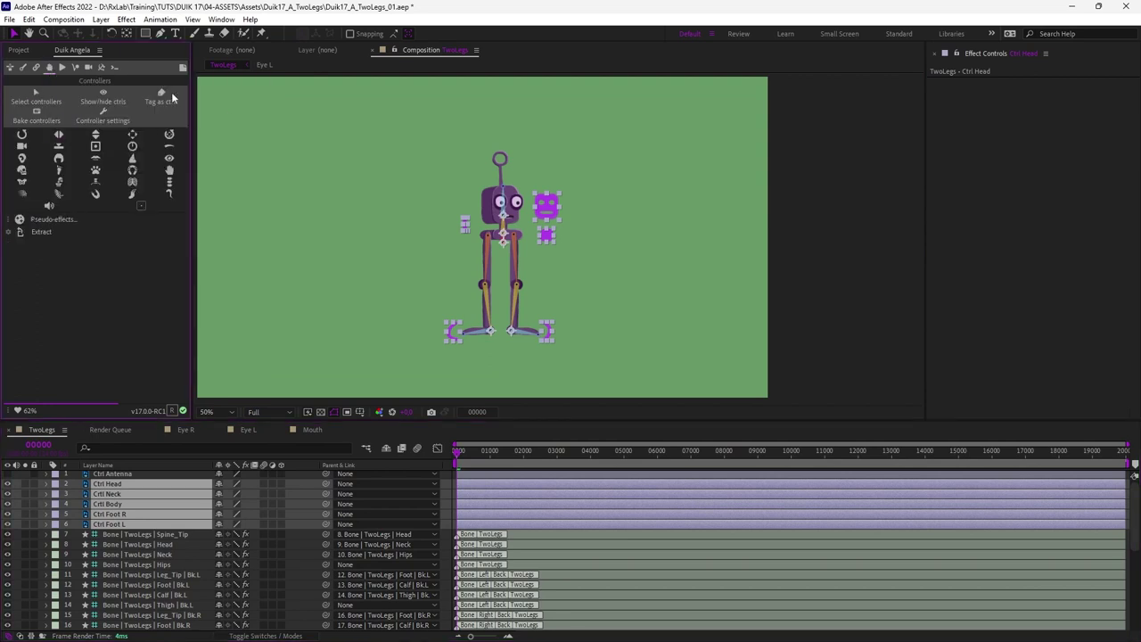
pyautogui.click(162, 96)
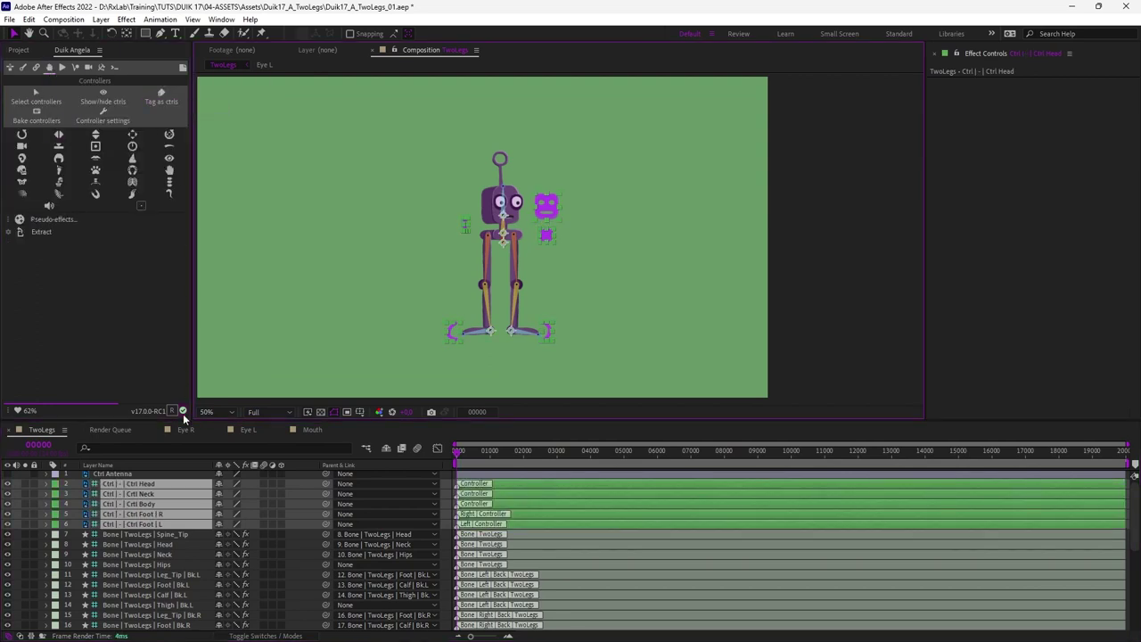
# Select all the bone layers together with the controller layers.
pyautogui.click(133, 565)
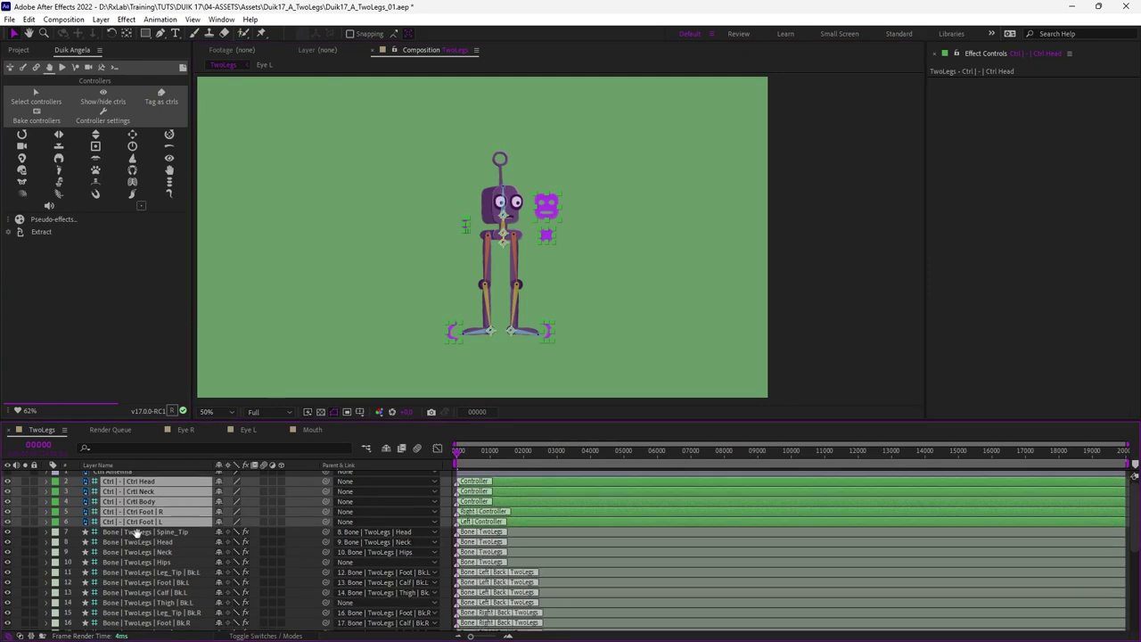
pyautogui.scroll(-3, 133, 565)
pyautogui.keyDown('shift'); pyautogui.click(142, 565); pyautogui.keyUp('shift')
pyautogui.scroll(3, 133, 515)
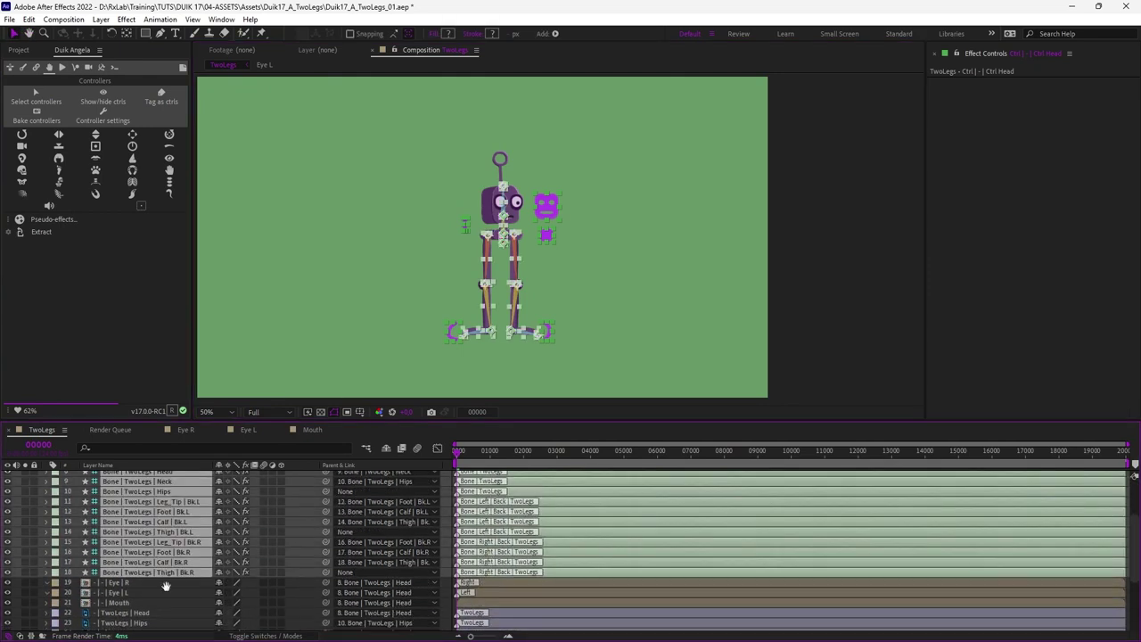
pyautogui.keyDown('shift'); pyautogui.click(129, 485); pyautogui.keyUp('shift')
# Run Duik's automatic rig on the selection, then test the left foot IK and undo.
pyautogui.click(23, 69)
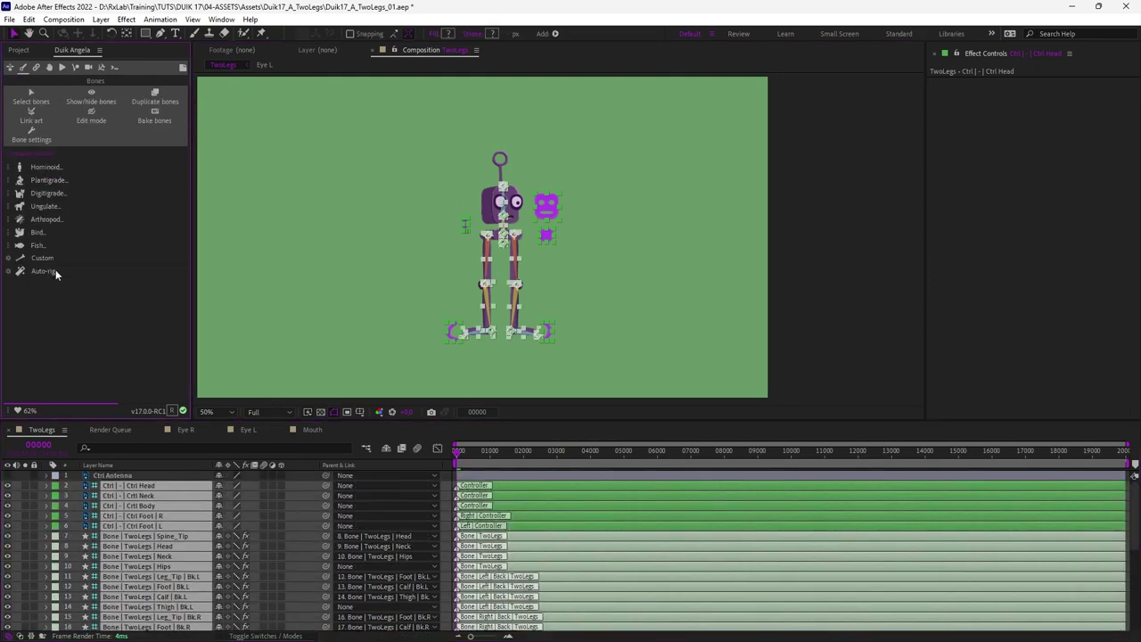
pyautogui.click(41, 274)
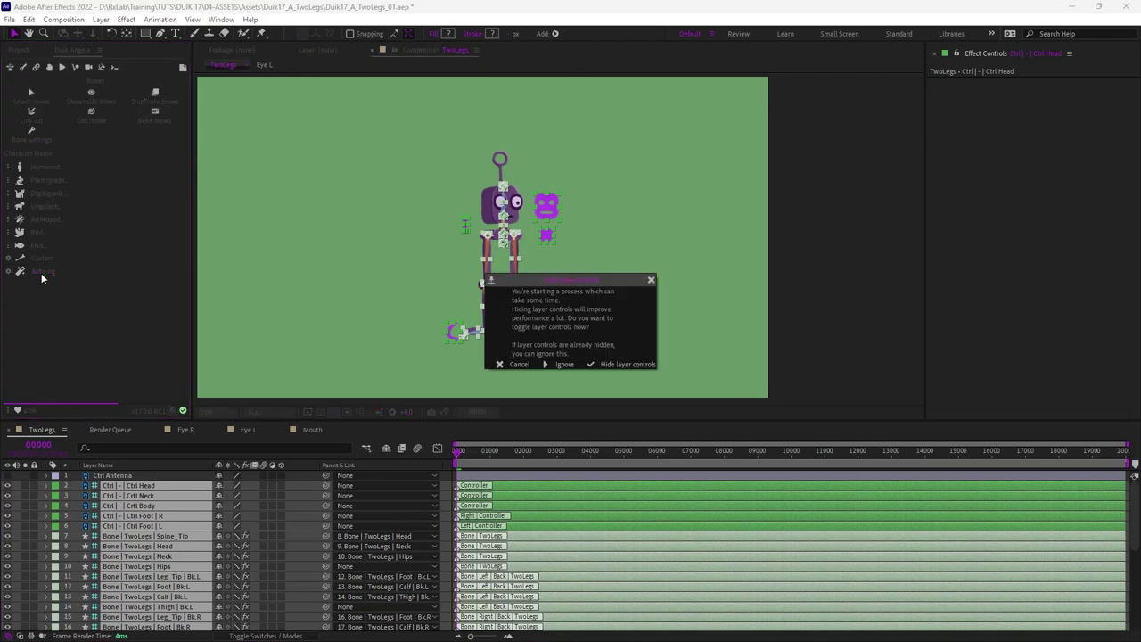
pyautogui.click(618, 365)
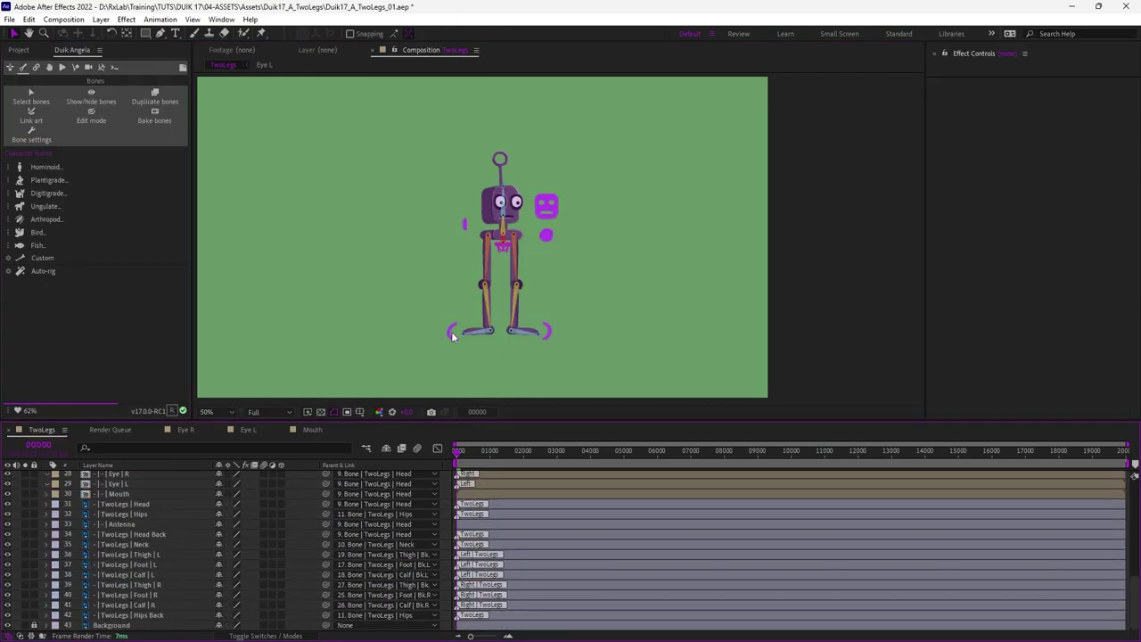
pyautogui.click(452, 336)
pyautogui.moveTo(490, 327); pyautogui.dragTo(432, 330)
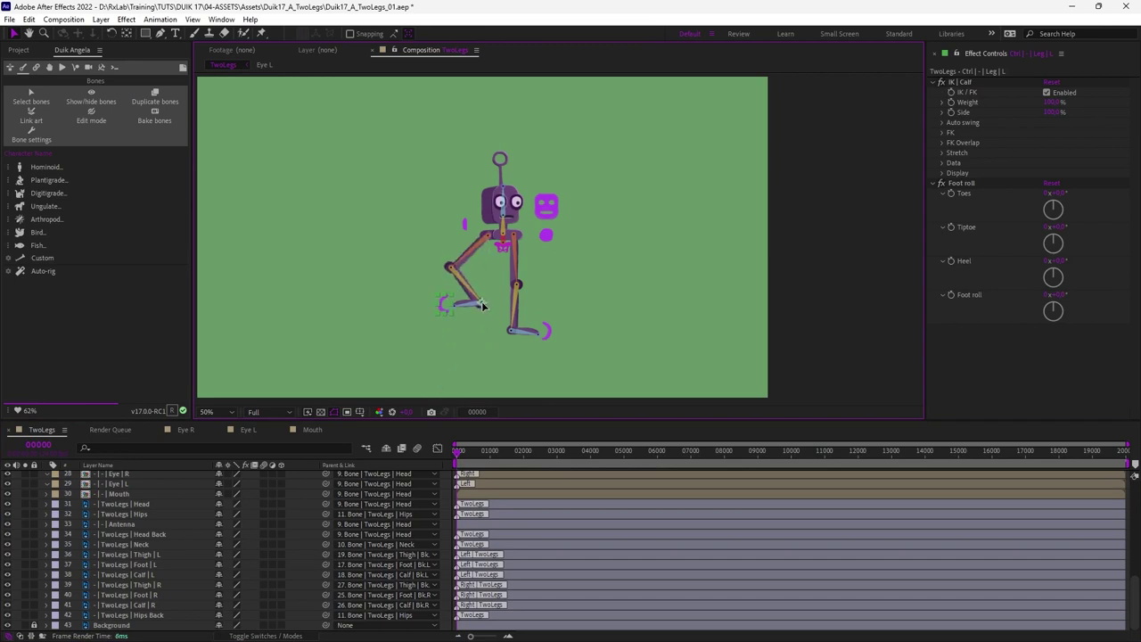
pyautogui.hotkey('ctrl', 'z')
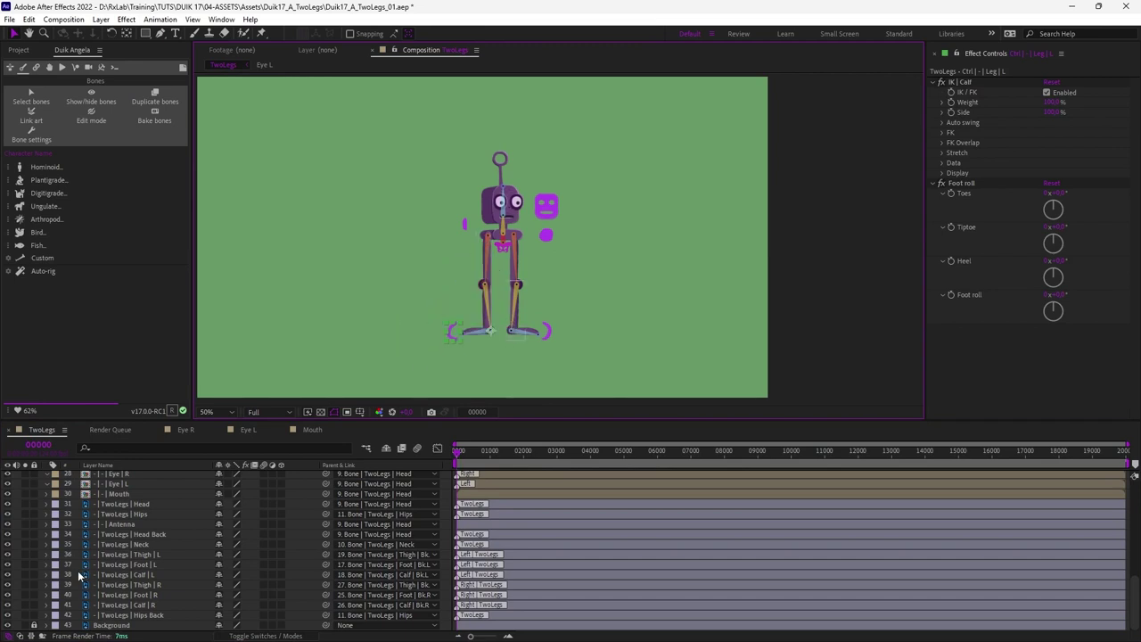
# Hide all the bone layers and test-pull the left foot again, undoing the move.
pyautogui.scroll(5, 110, 509)
pyautogui.click(131, 557)
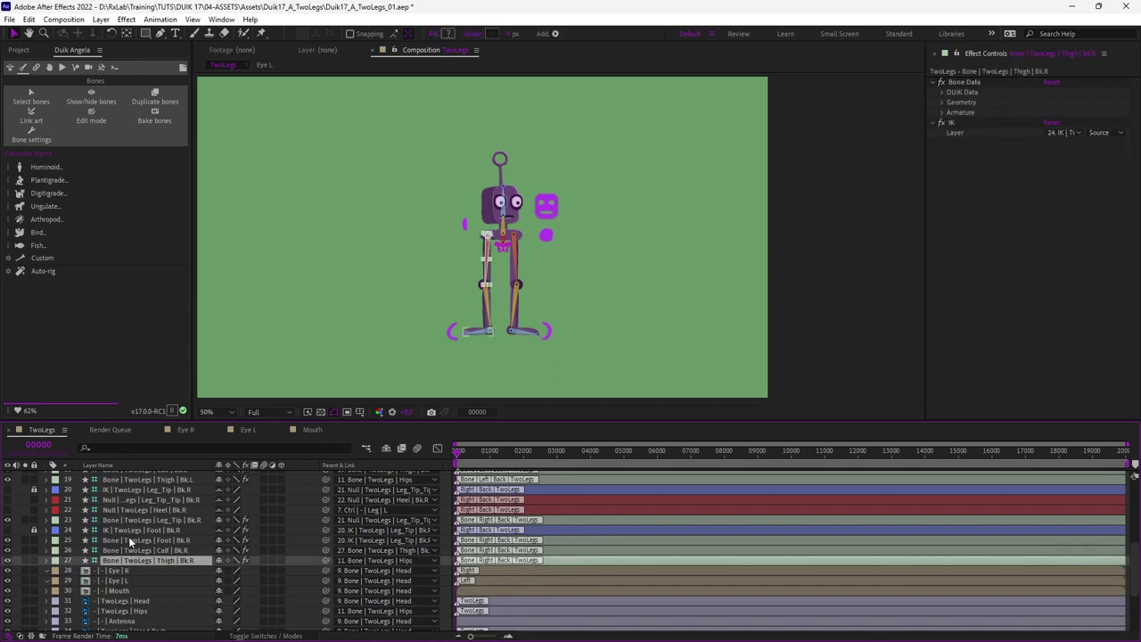
pyautogui.scroll(3, 129, 537)
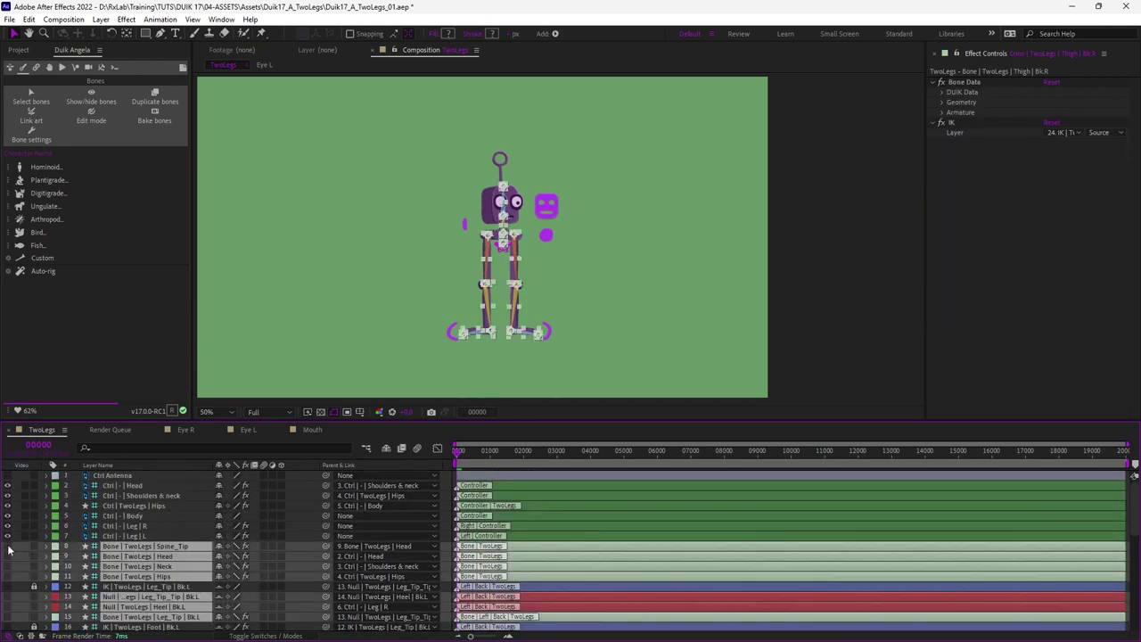
pyautogui.click(16, 553)
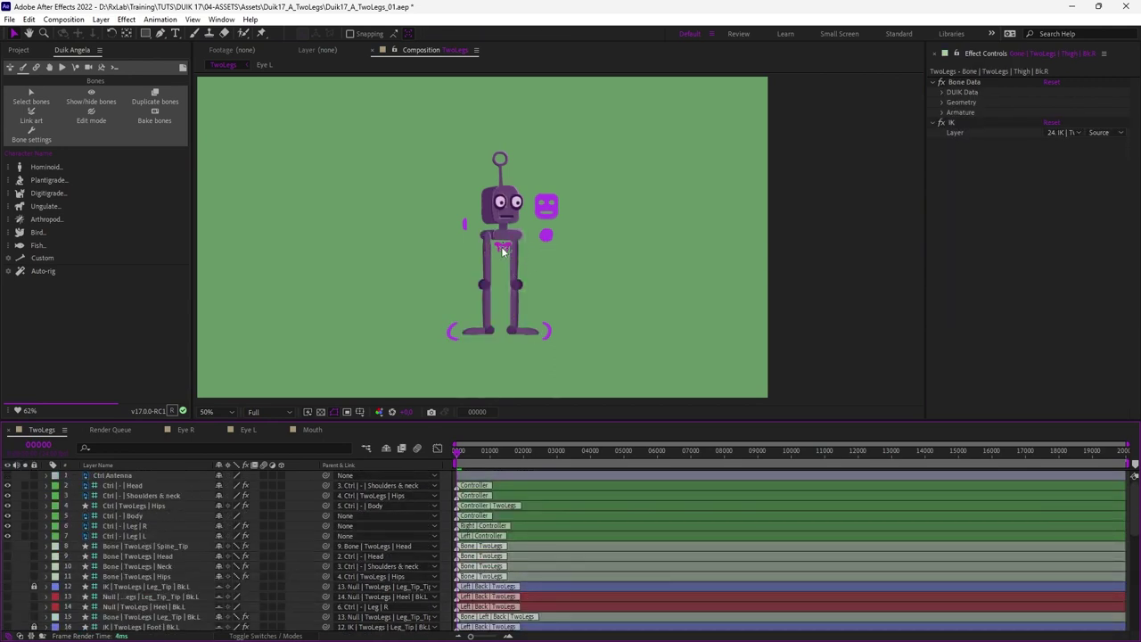
pyautogui.click(454, 335)
pyautogui.moveTo(489, 335); pyautogui.dragTo(481, 382)
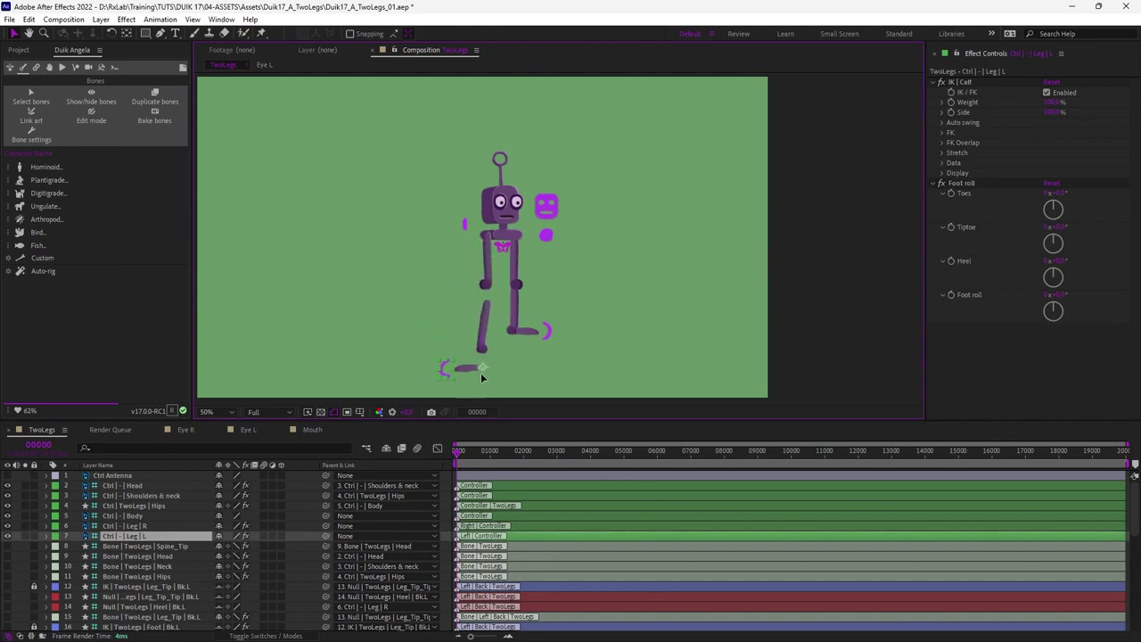
pyautogui.hotkey('ctrl', 'z')
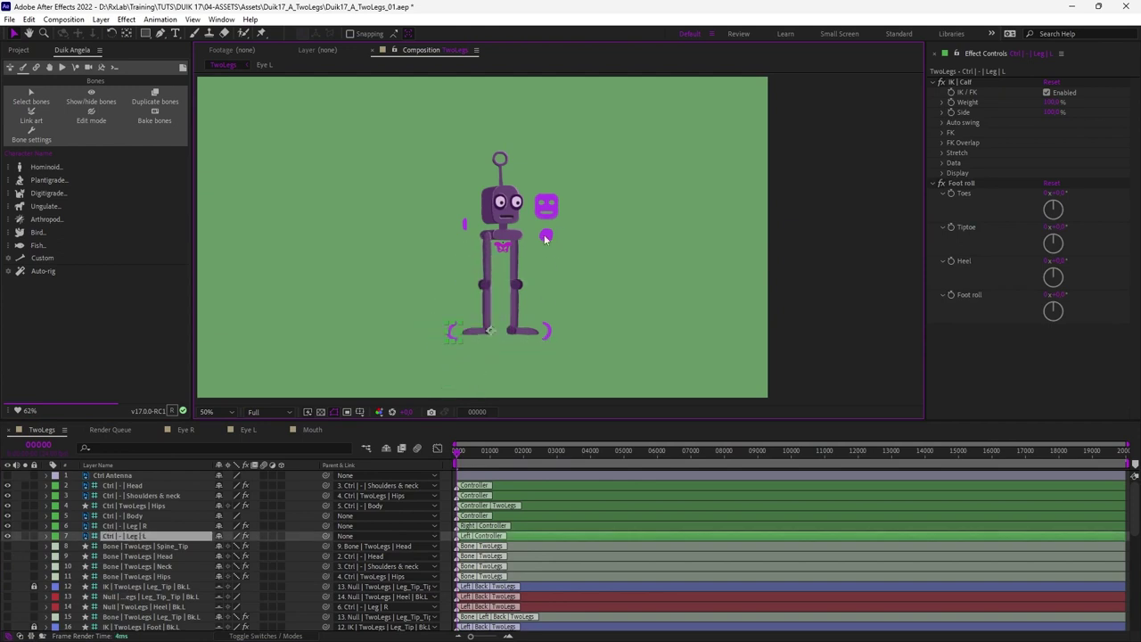
# Test the Hips and Body controllers, then hide the Hips controller layer.
pyautogui.click(502, 251)
pyautogui.scroll(1, 503, 251)
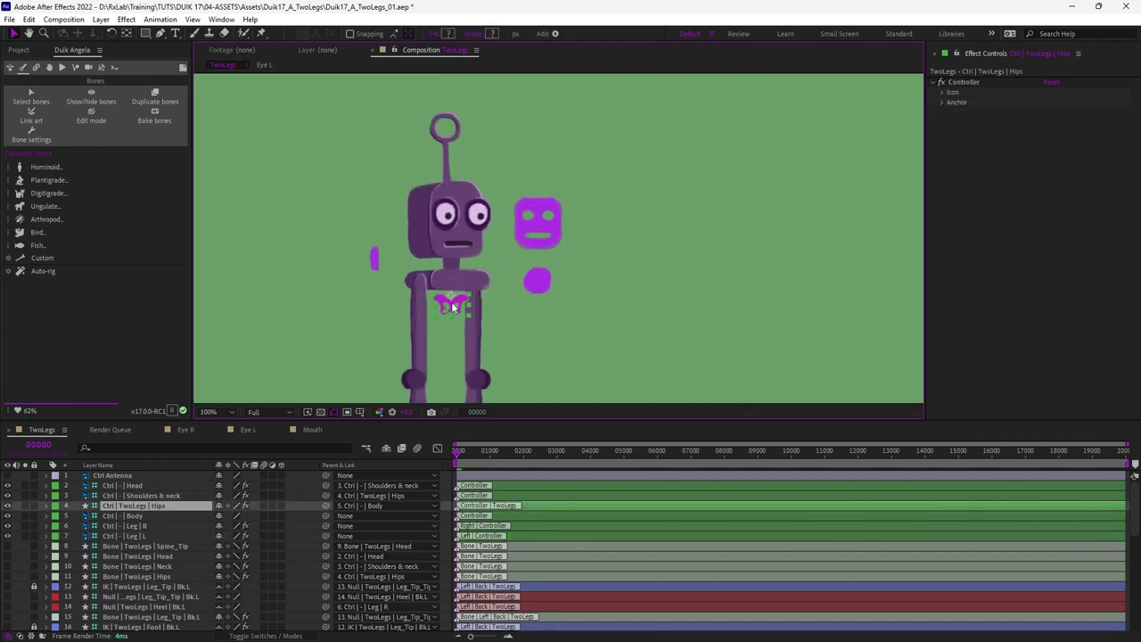
pyautogui.moveTo(452, 306); pyautogui.dragTo(459, 312)
pyautogui.moveTo(459, 313); pyautogui.dragTo(457, 308)
pyautogui.click(538, 284)
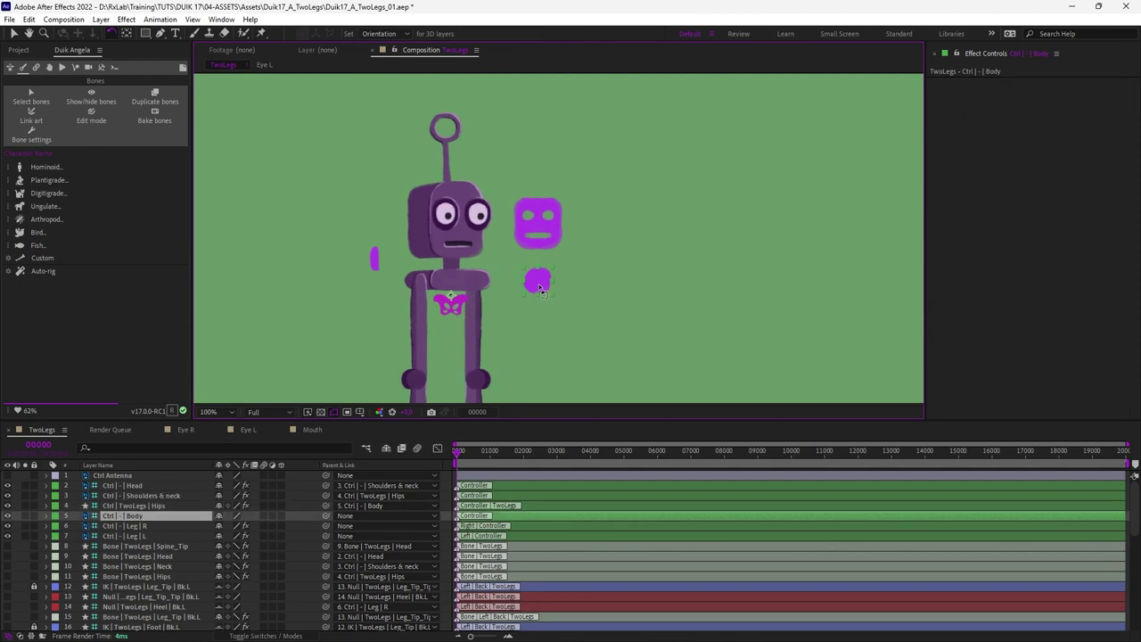
pyautogui.moveTo(539, 288); pyautogui.dragTo(538, 282)
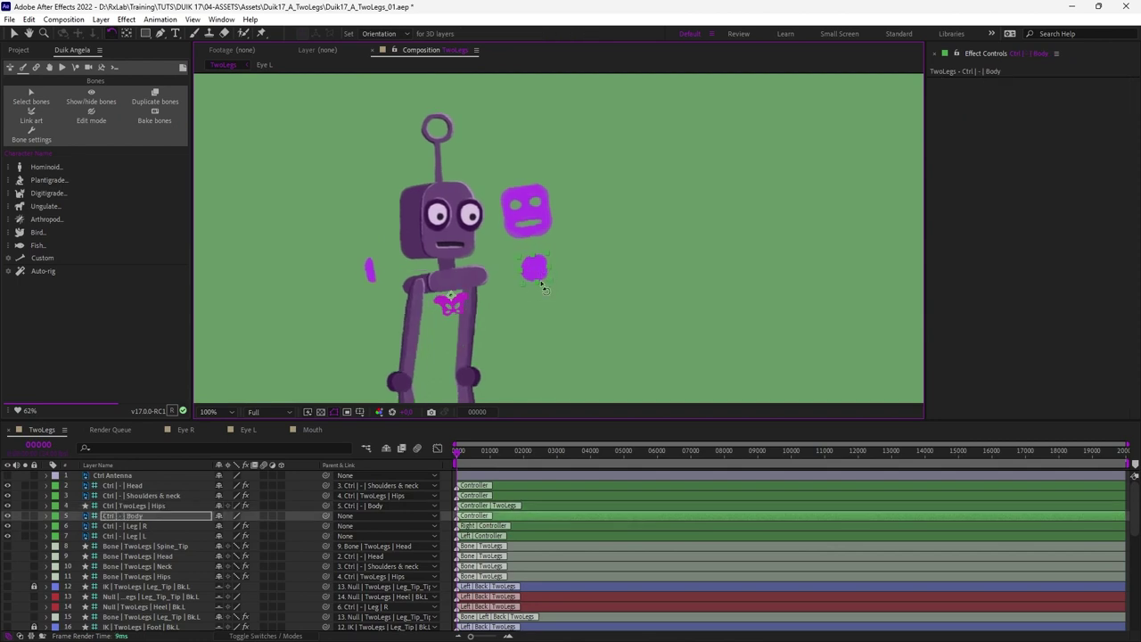
pyautogui.click(452, 305)
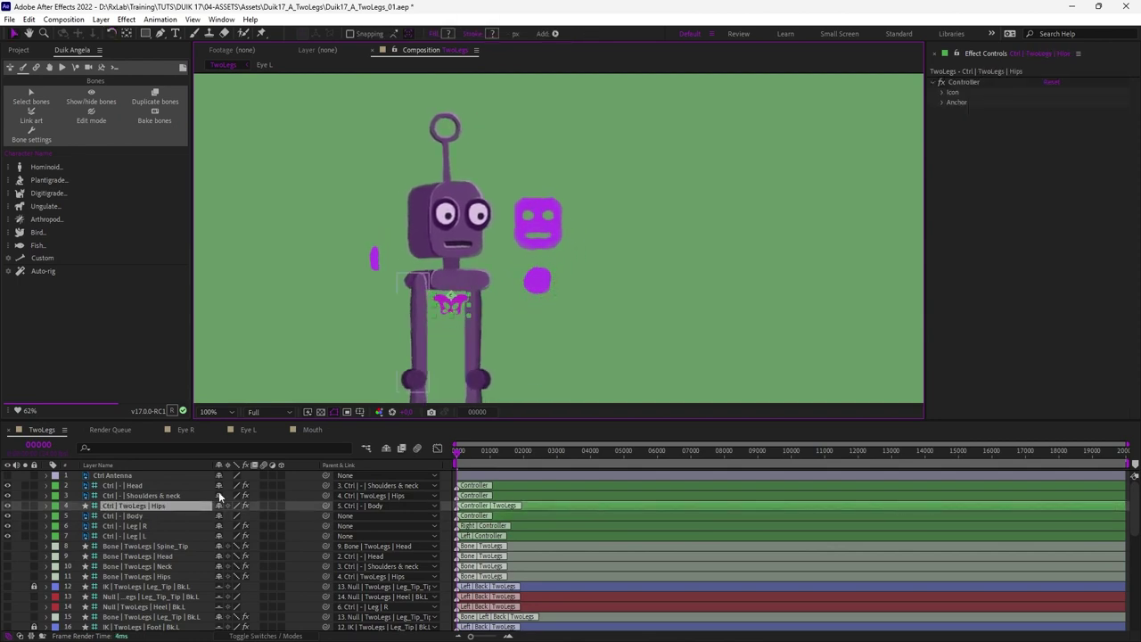
pyautogui.click(8, 506)
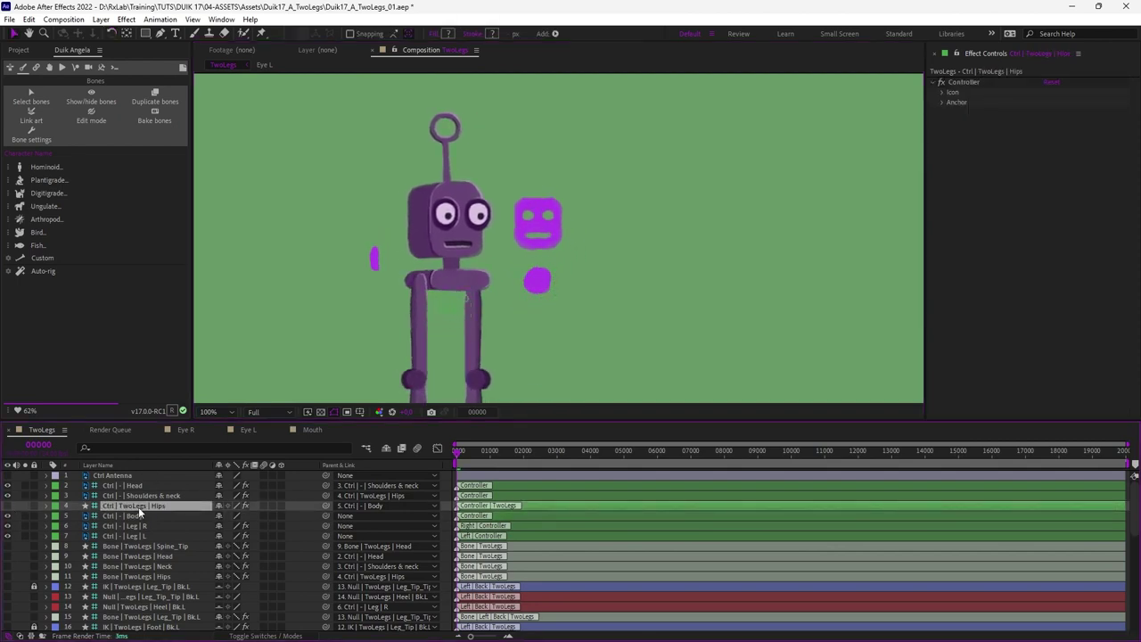
# Retype the hips controller as a Null in Duik's layer manager and drag it below the leg controllers.
pyautogui.click(102, 69)
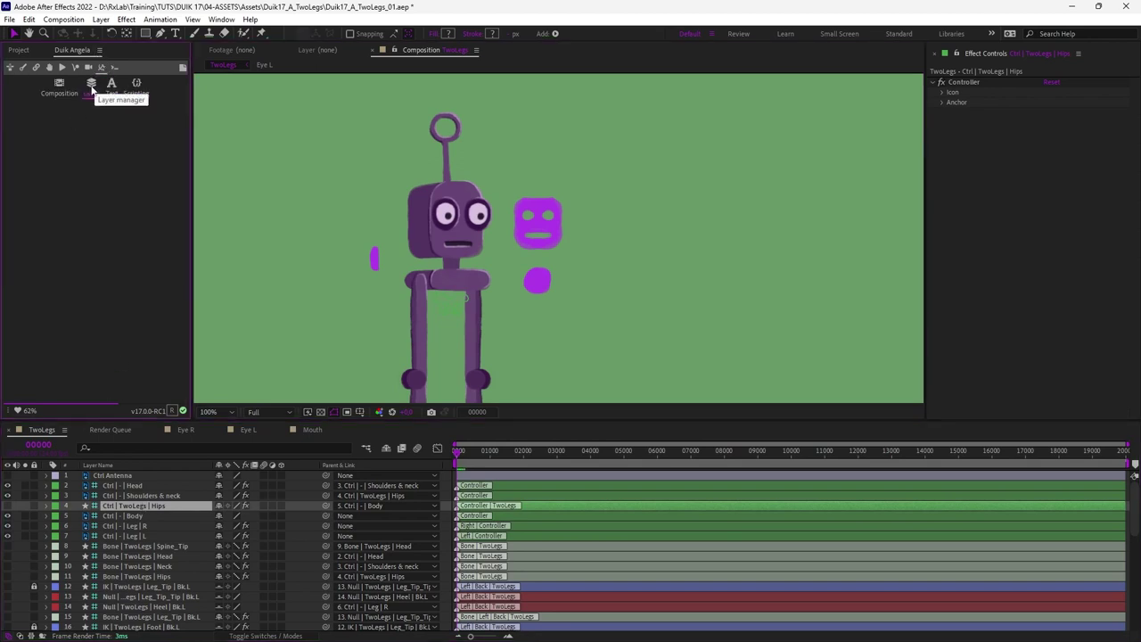
pyautogui.click(92, 86)
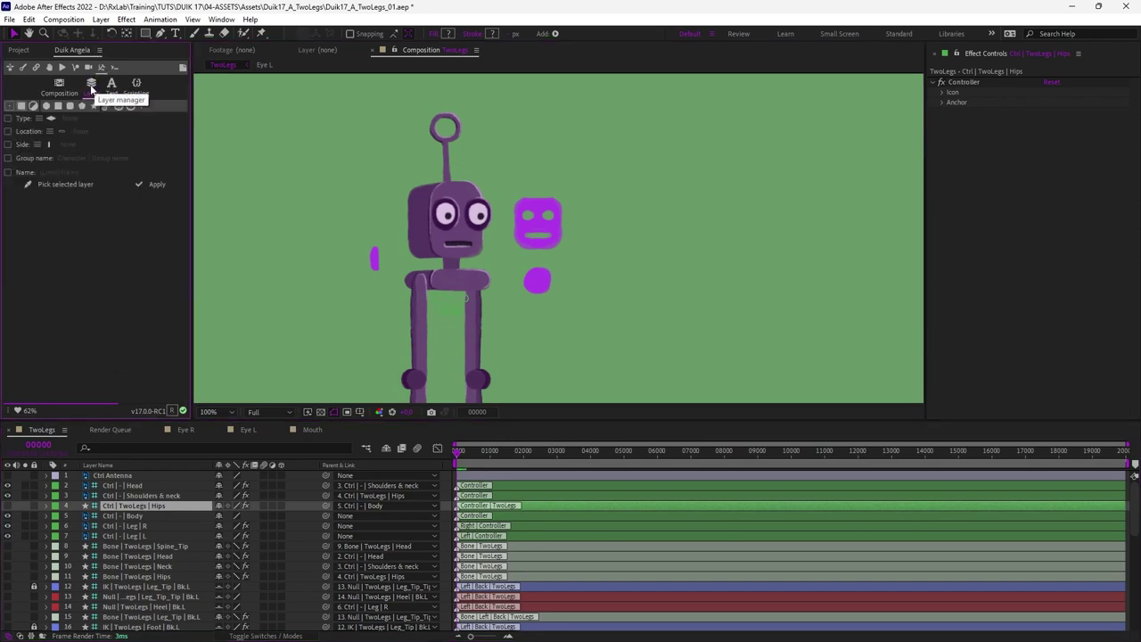
pyautogui.click(47, 124)
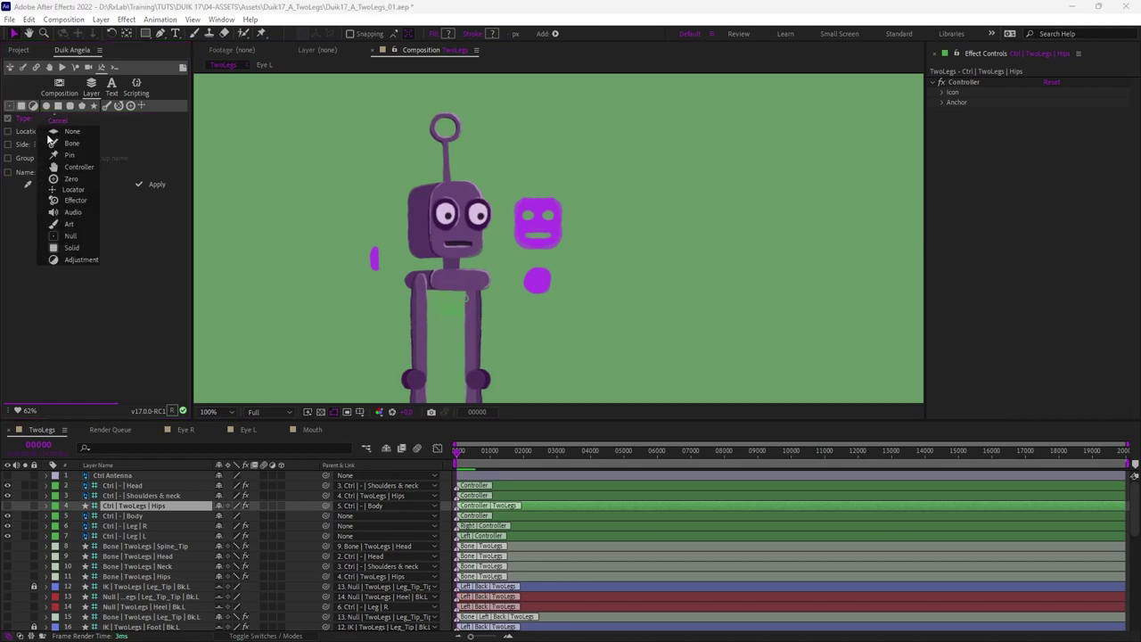
pyautogui.click(70, 237)
pyautogui.click(152, 183)
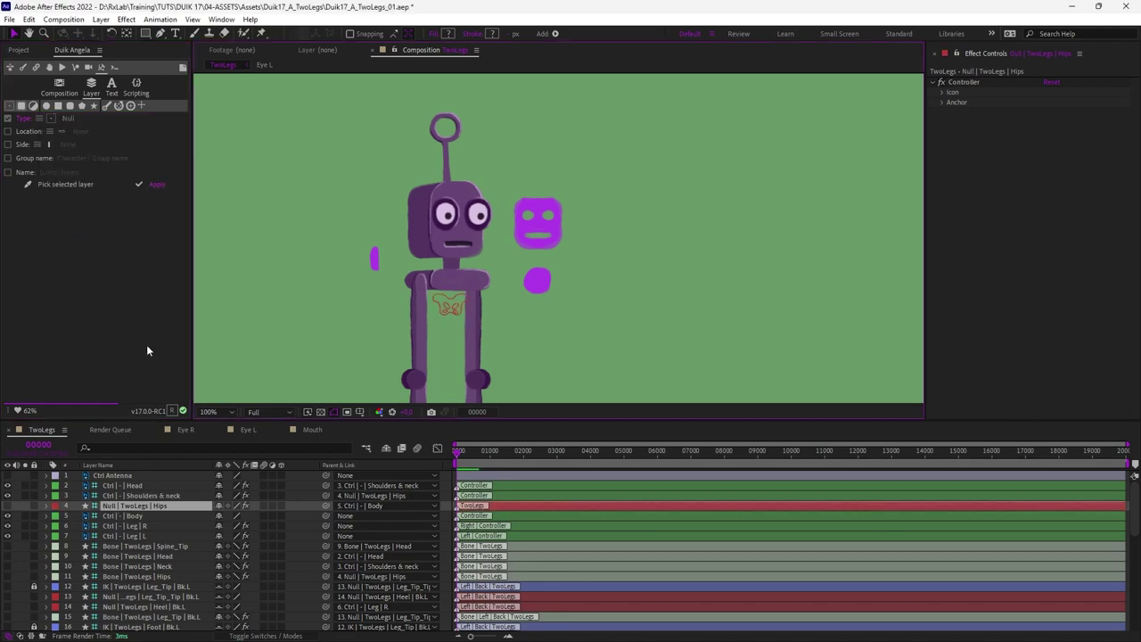
pyautogui.moveTo(152, 505); pyautogui.dragTo(152, 537)
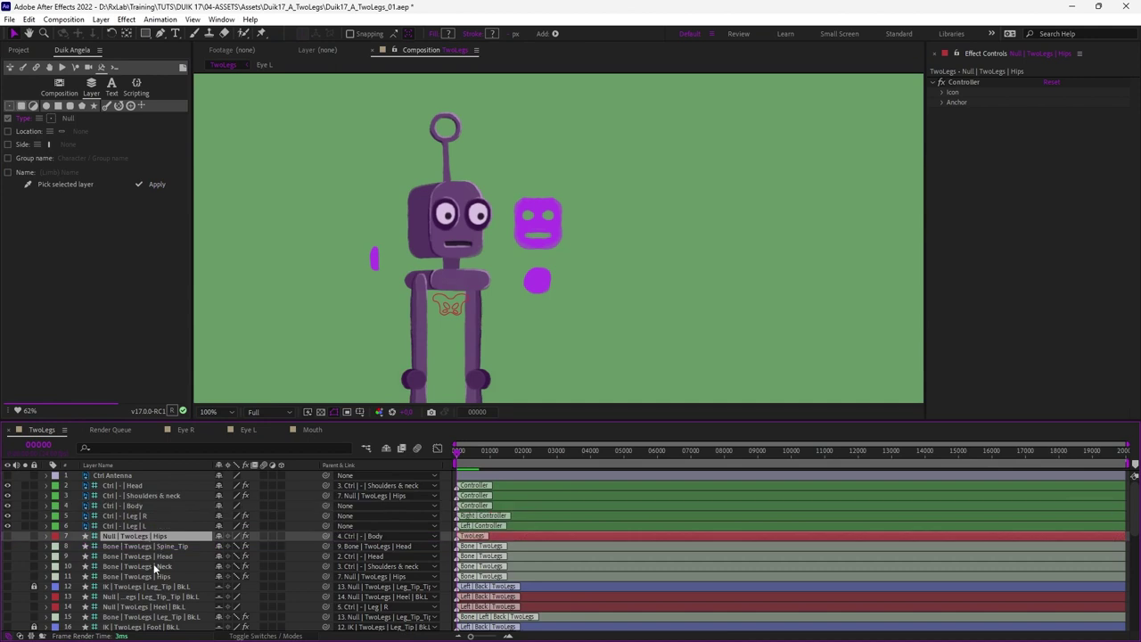
pyautogui.moveTo(538, 284); pyautogui.dragTo(540, 289)
# Test-move the Shoulders & neck and Head controllers, then return to the Selection tool.
pyautogui.click(373, 259)
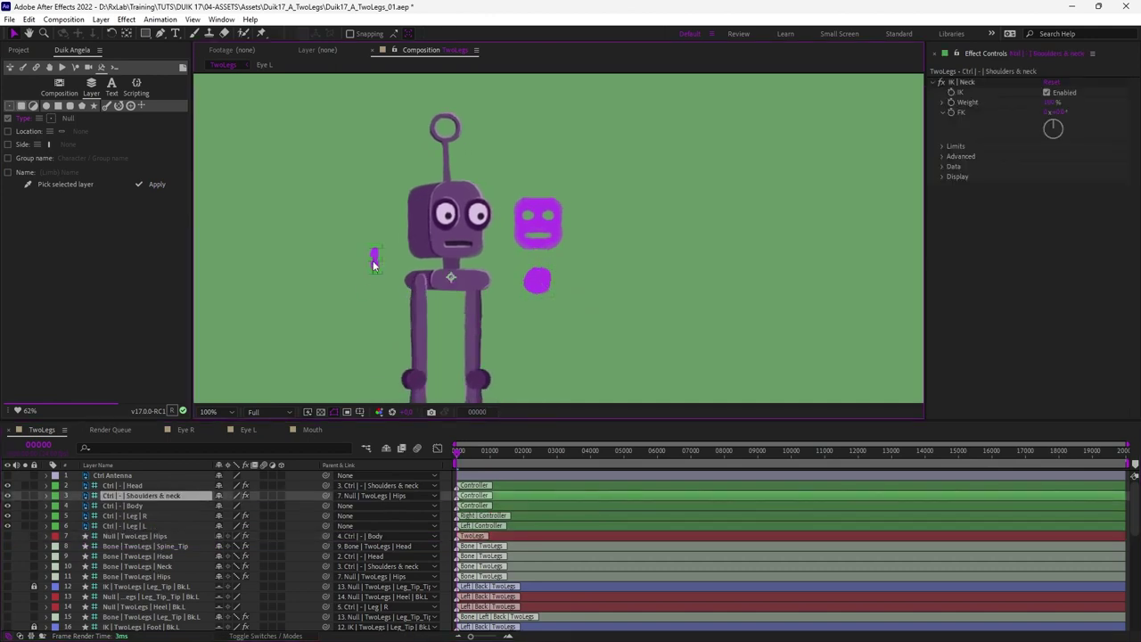
pyautogui.moveTo(375, 268)
pyautogui.mouseDown()
pyautogui.moveTo(381, 252)
pyautogui.moveTo(377, 267)
pyautogui.mouseUp()
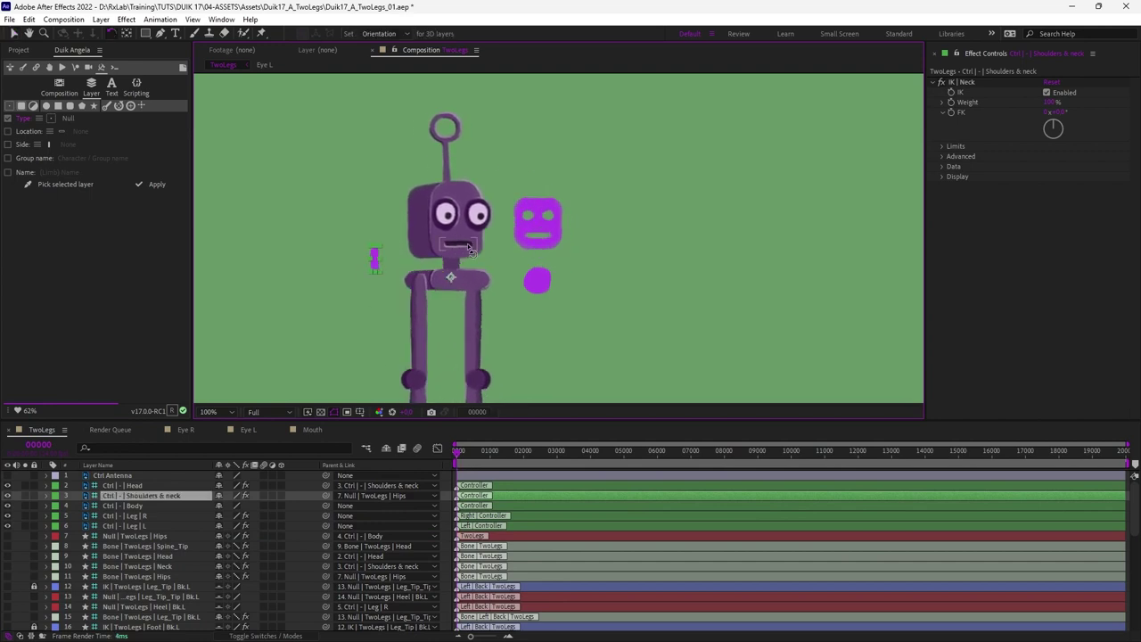
pyautogui.moveTo(539, 214)
pyautogui.mouseDown()
pyautogui.moveTo(574, 197)
pyautogui.moveTo(549, 212)
pyautogui.mouseUp()
pyautogui.press('w')
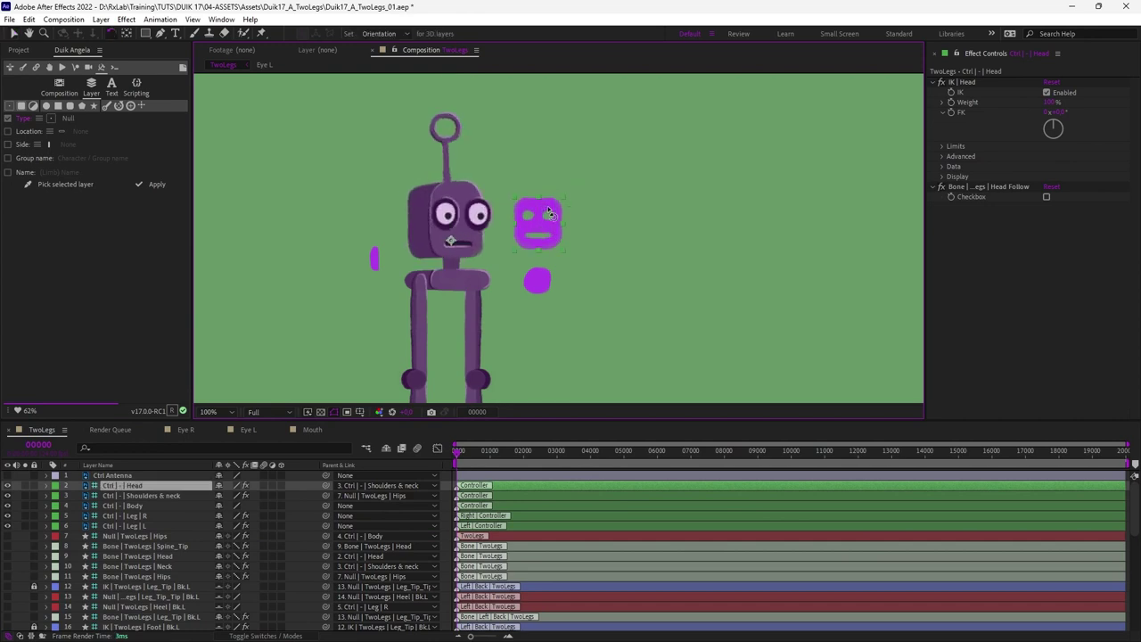
pyautogui.press('v')
pyautogui.scroll(-4, 548, 270)
pyautogui.scroll(2, 549, 275)
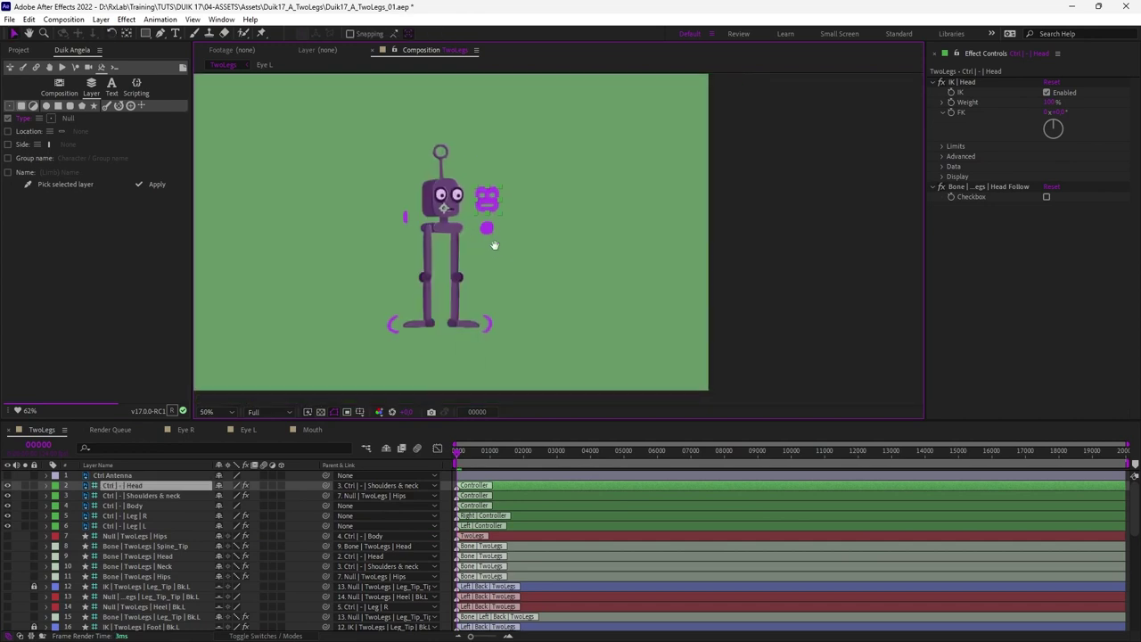
pyautogui.scroll(-2, 560, 278)
pyautogui.scroll(2, 539, 287)
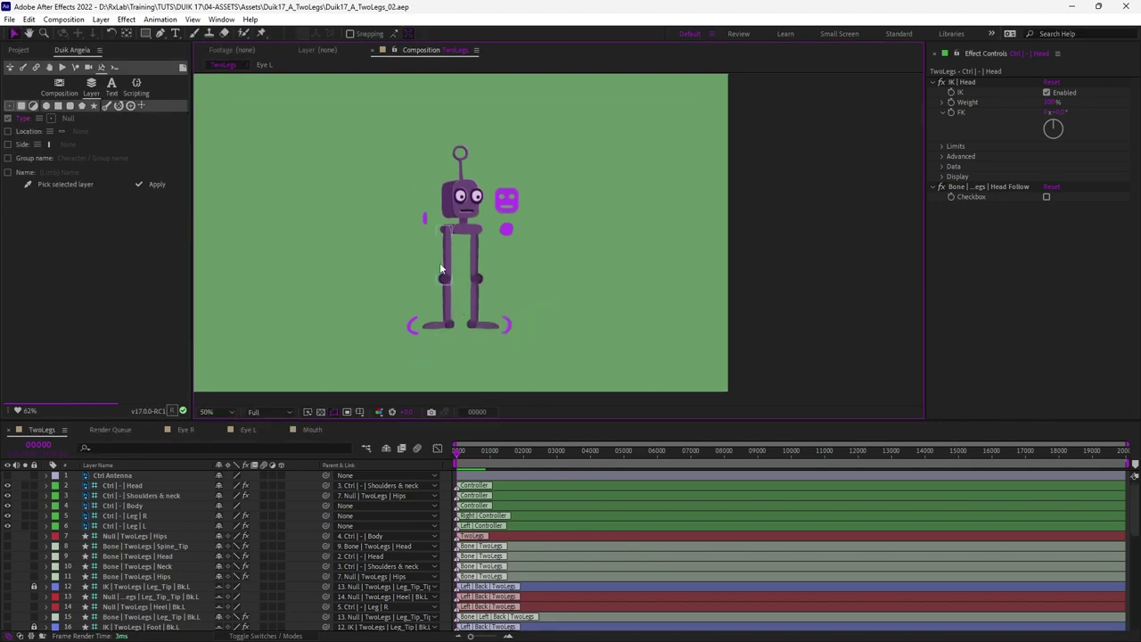
pyautogui.scroll(2, 439, 268)
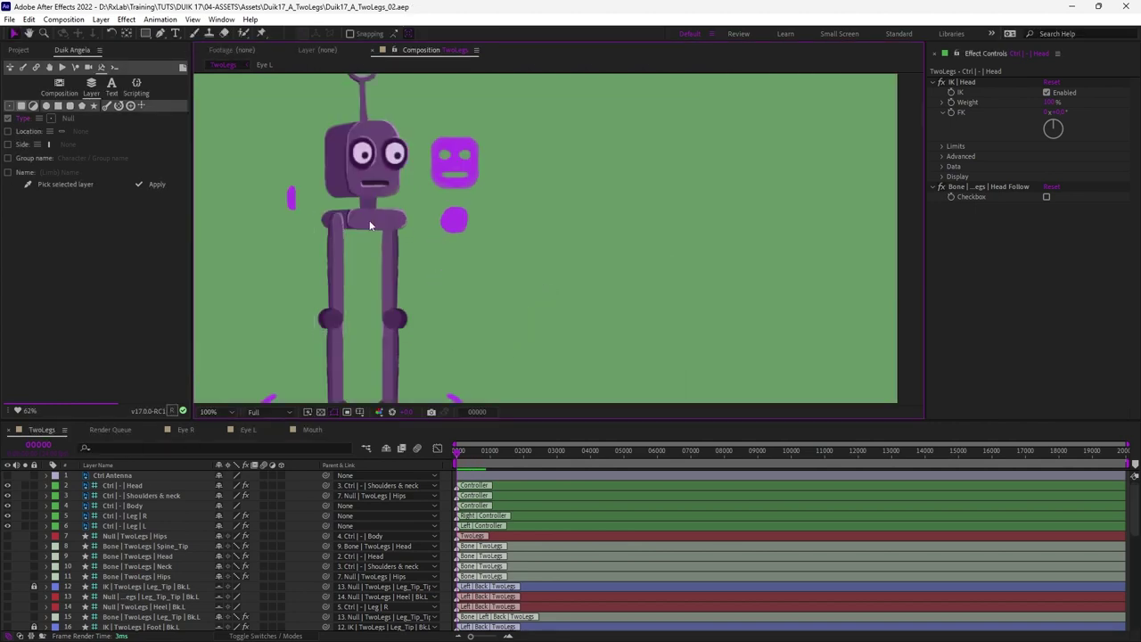
pyautogui.hscroll(-2, 419, 258)
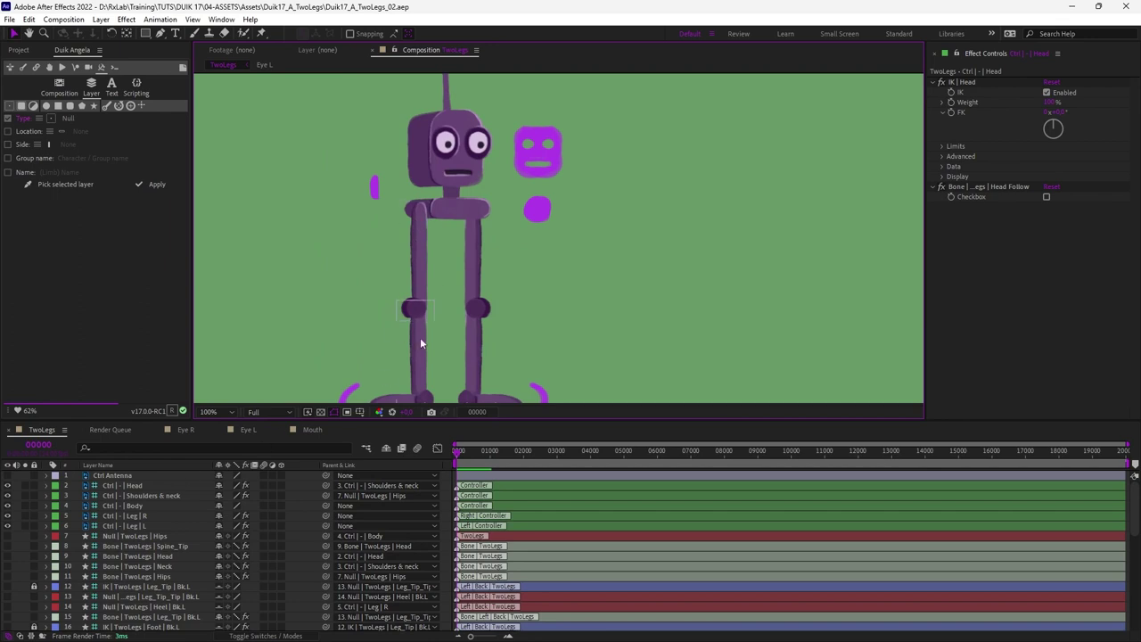
pyautogui.scroll(-5, 121, 551)
# Solo the four leg layers: both thighs and both calves.
pyautogui.scroll(-4, 121, 565)
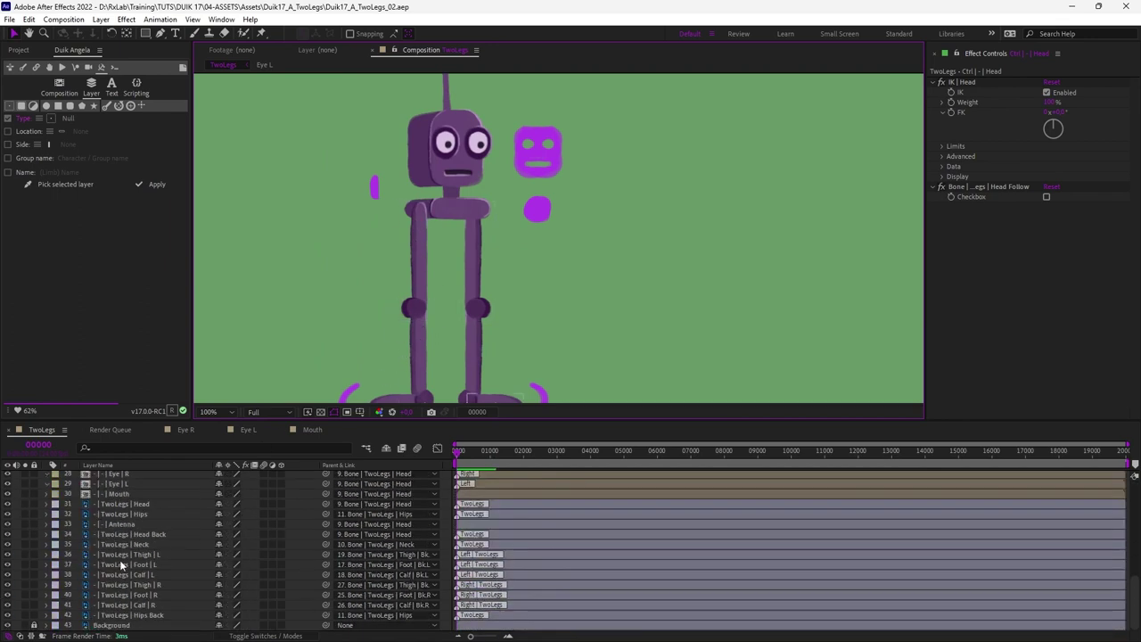
pyautogui.click(125, 555)
pyautogui.click(158, 574)
pyautogui.keyDown('ctrl'); pyautogui.click(163, 584); pyautogui.keyUp('ctrl')
pyautogui.keyDown('ctrl'); pyautogui.click(151, 605); pyautogui.keyUp('ctrl')
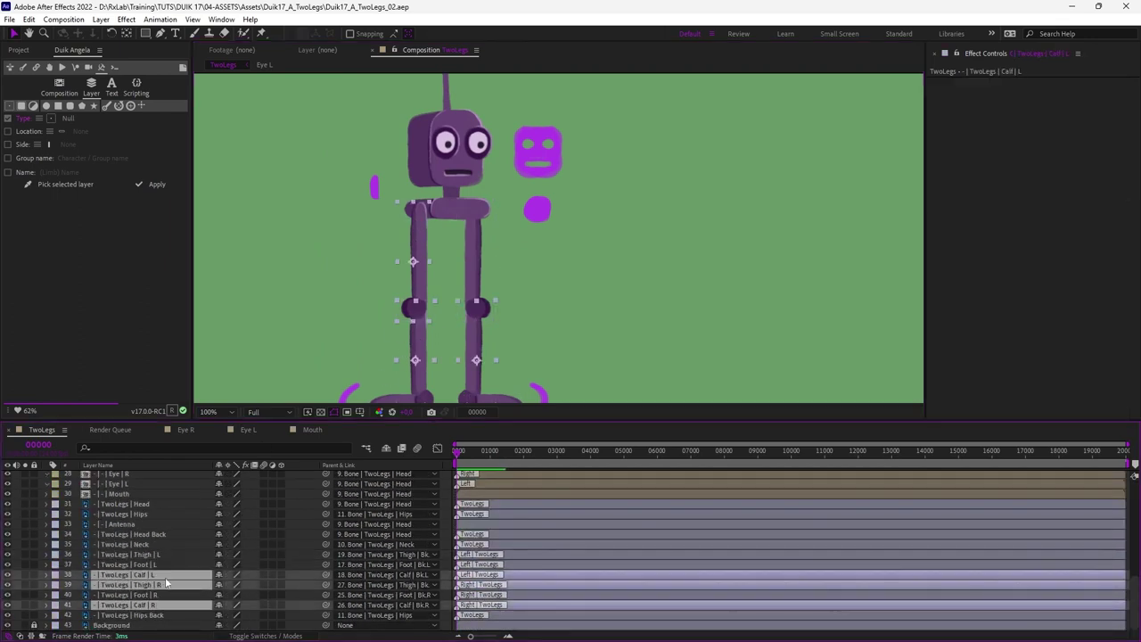
pyautogui.keyDown('ctrl'); pyautogui.click(153, 555); pyautogui.keyUp('ctrl')
pyautogui.click(26, 558)
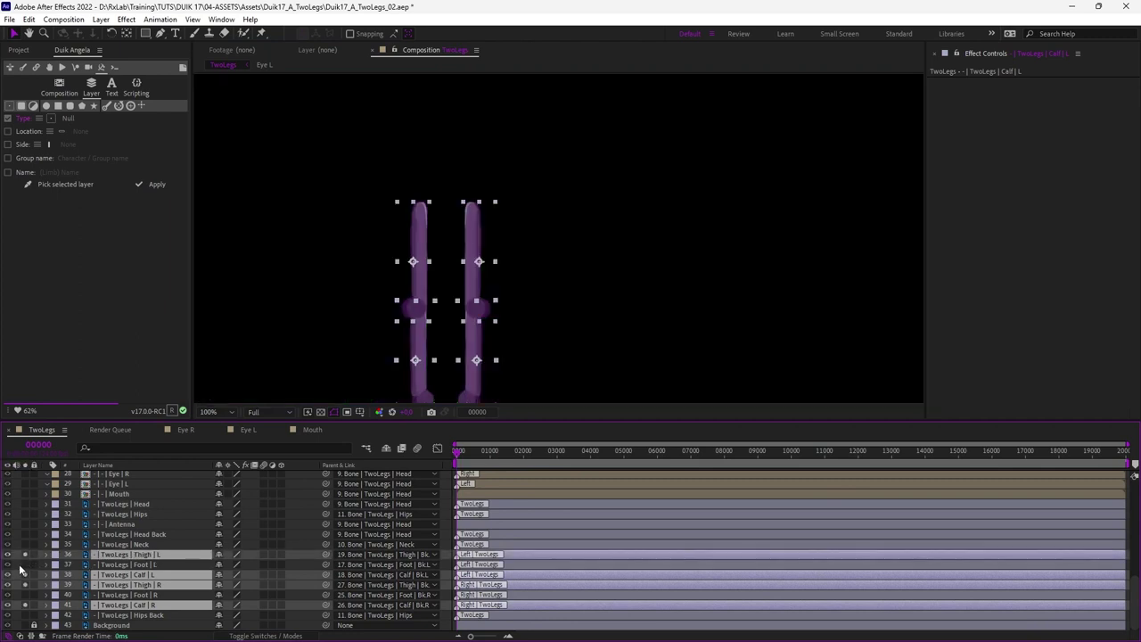
pyautogui.click(344, 279)
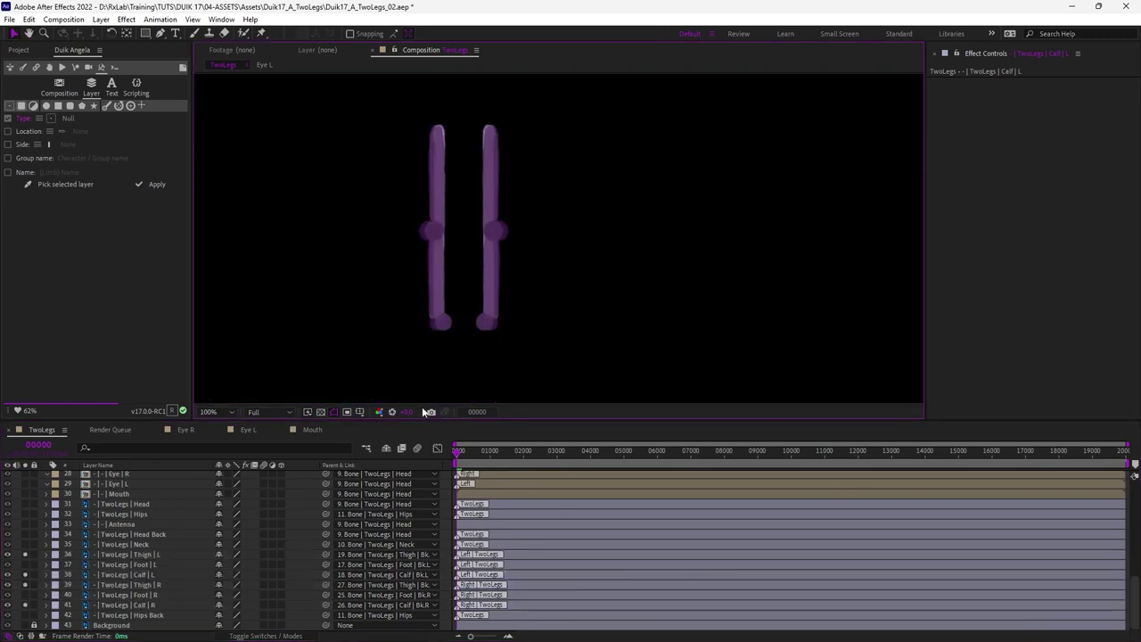
# Pin the left thigh at top and bottom and switch its Puppet engine to Legacy.
pyautogui.click(148, 555)
pyautogui.hotkey('ctrl', 'p')
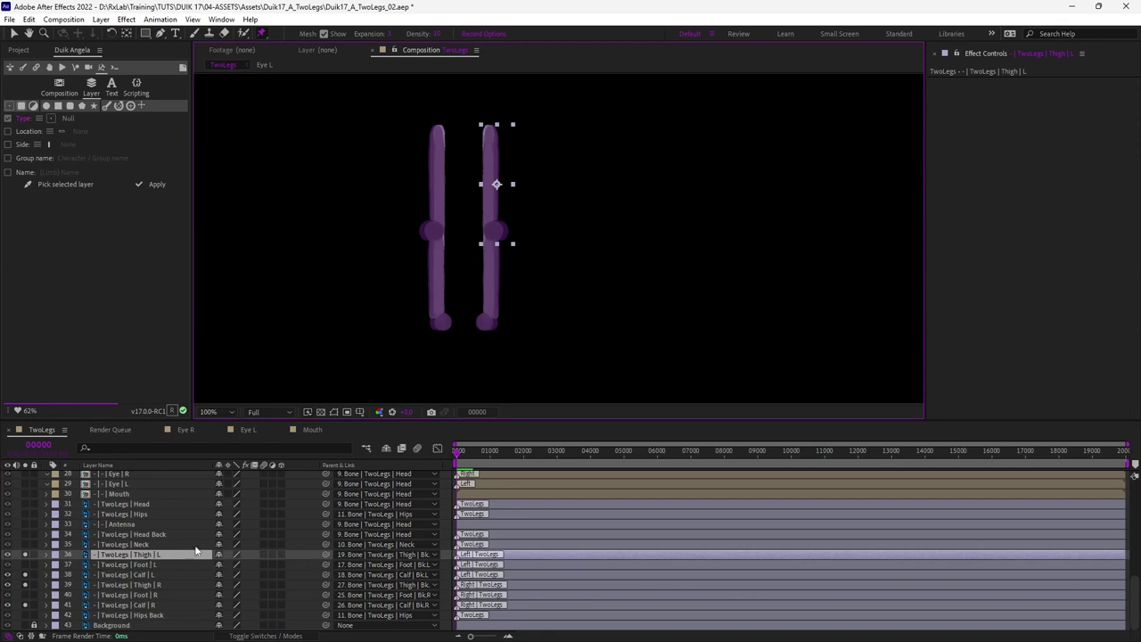
pyautogui.click(488, 131)
pyautogui.click(495, 233)
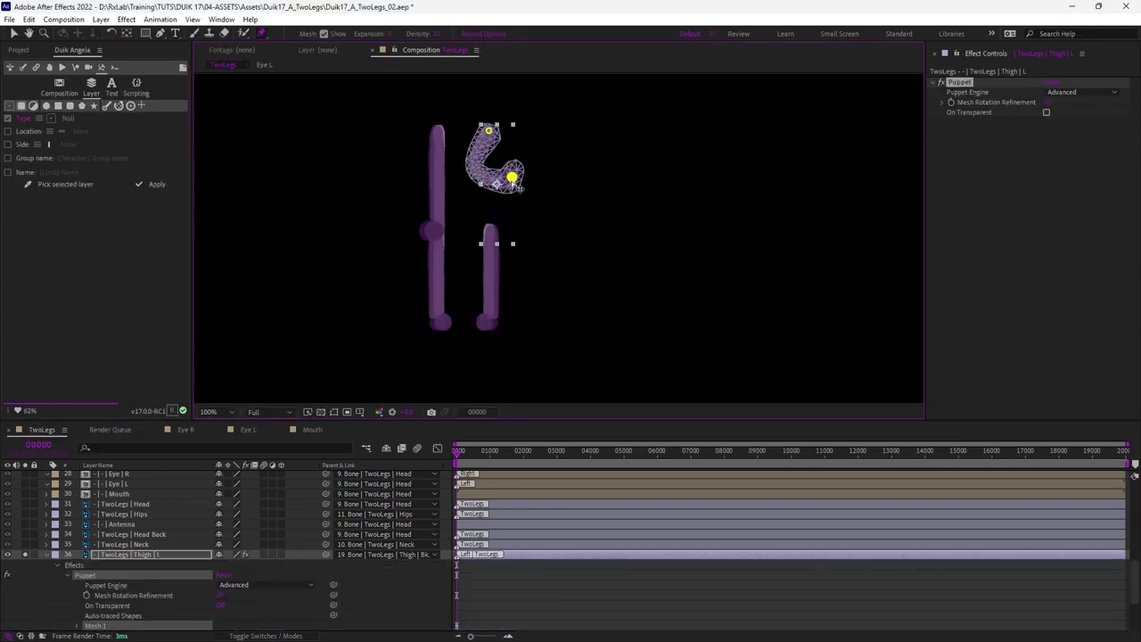
pyautogui.moveTo(506, 233); pyautogui.dragTo(499, 178)
pyautogui.hotkey('ctrl', 'z')
pyautogui.click(258, 586)
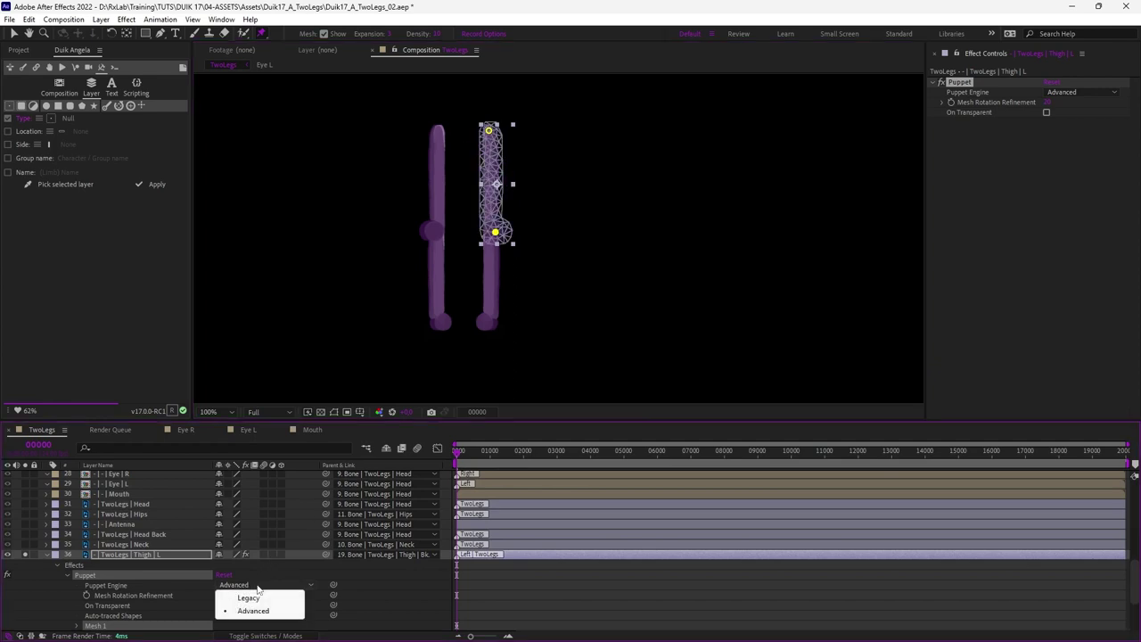
pyautogui.click(263, 597)
pyautogui.click(704, 395)
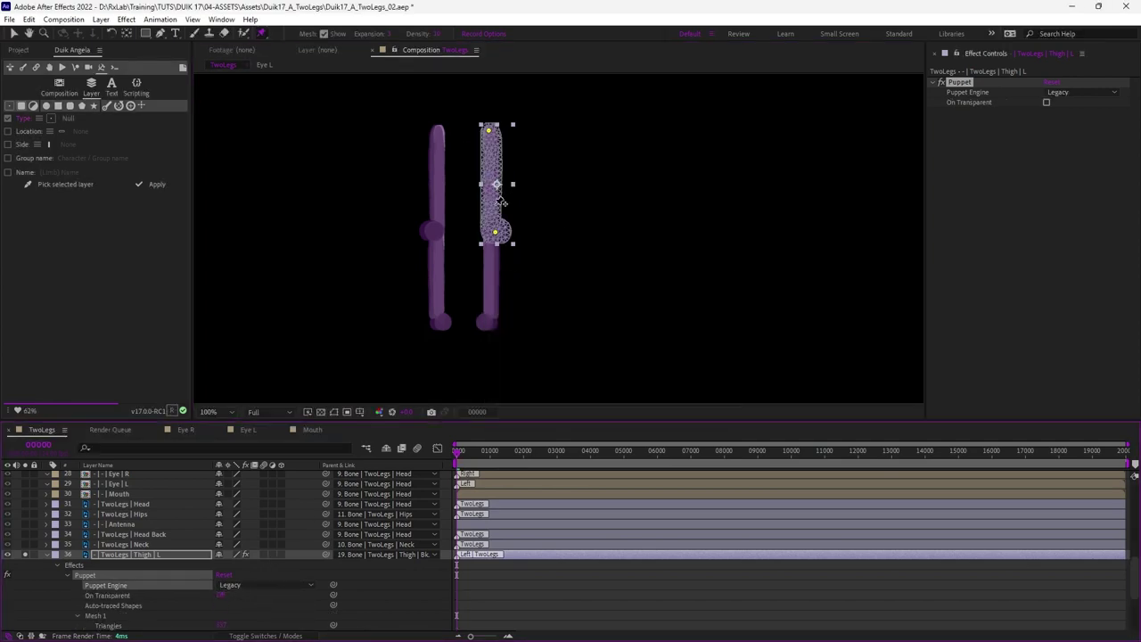
pyautogui.moveTo(495, 234); pyautogui.dragTo(535, 165)
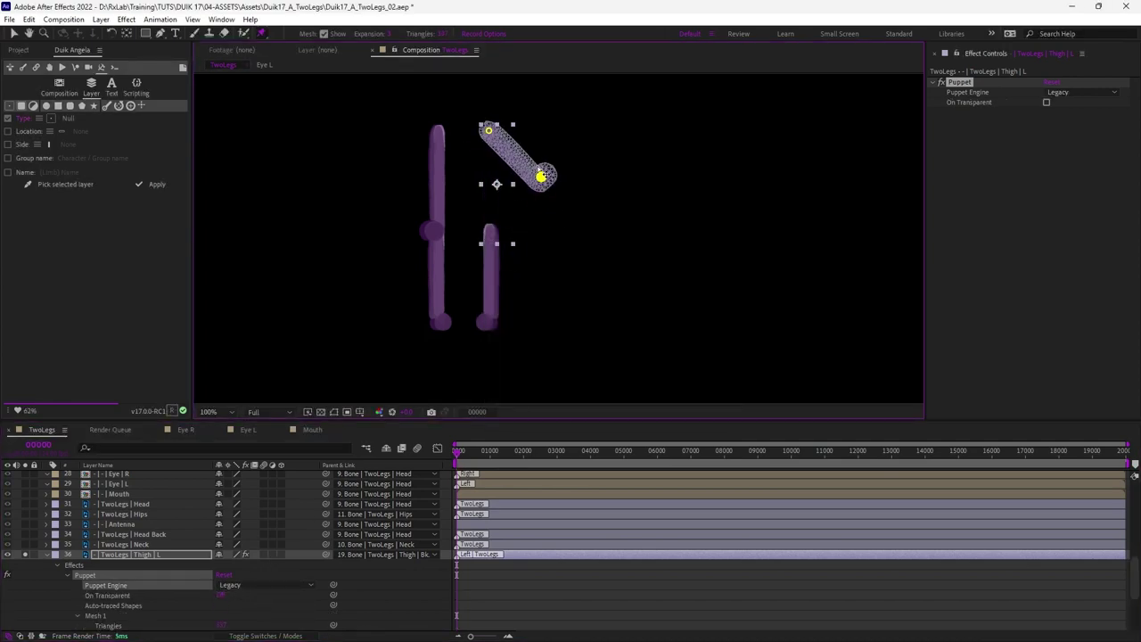
pyautogui.hotkey('ctrl', 'z')
# Pin the left calf and switch its Puppet engine to Legacy.
pyautogui.scroll(-2, 491, 304)
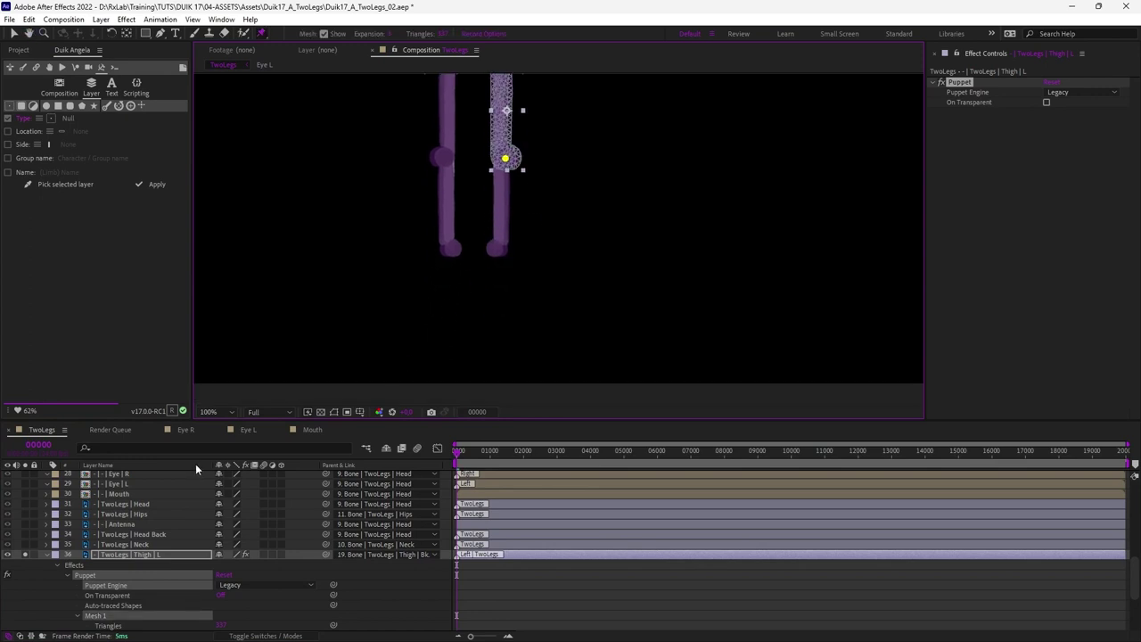
pyautogui.scroll(-5, 53, 535)
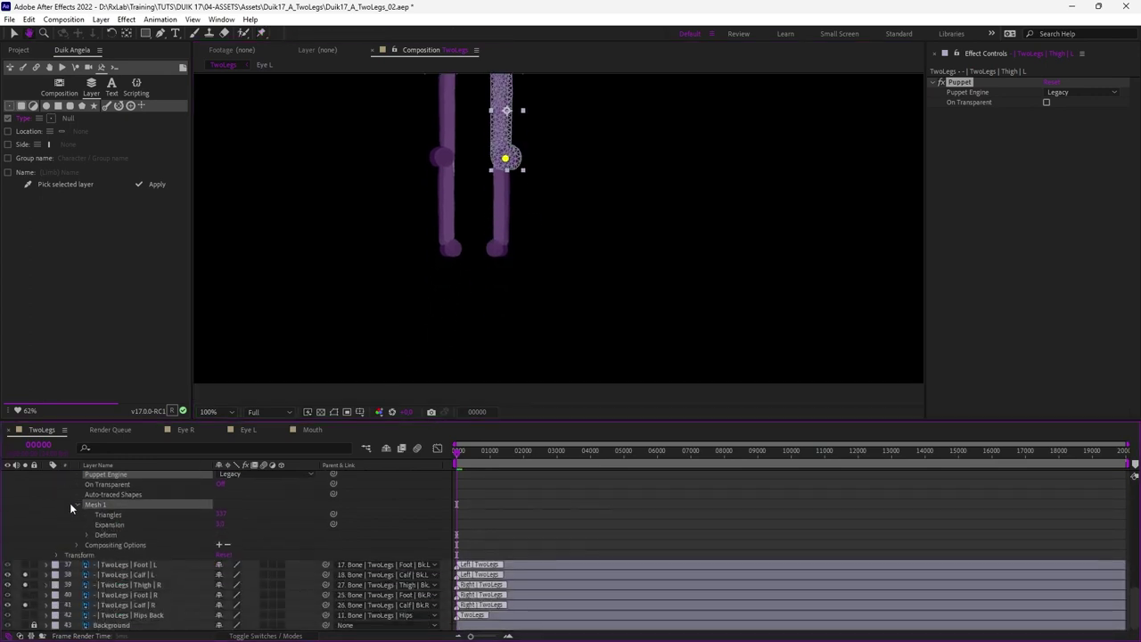
pyautogui.click(121, 576)
pyautogui.click(506, 155)
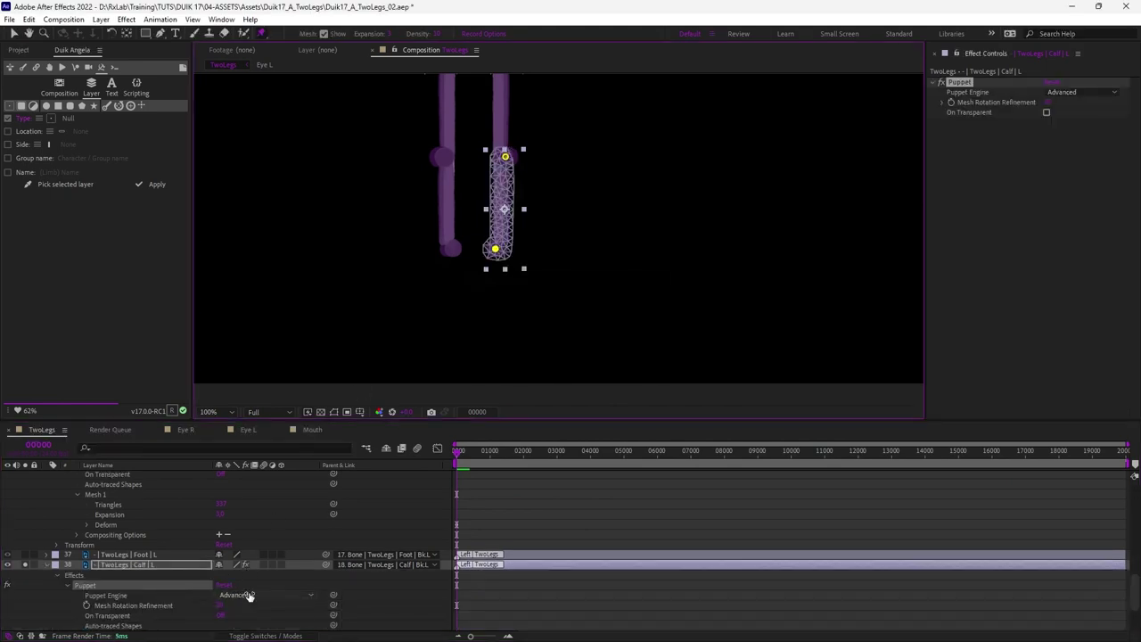
pyautogui.click(239, 595)
pyautogui.click(254, 607)
# Pin the right thigh and right calf, setting the right calf's Puppet engine to Legacy.
pyautogui.click(130, 584)
pyautogui.click(433, 268)
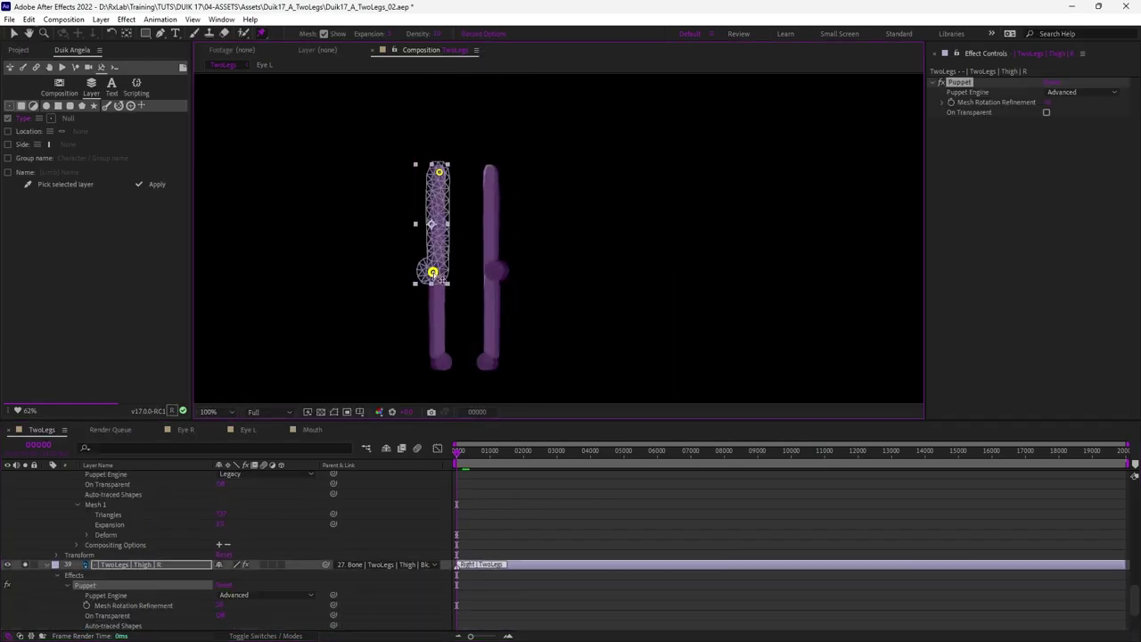
pyautogui.click(129, 605)
pyautogui.click(435, 270)
pyautogui.click(239, 594)
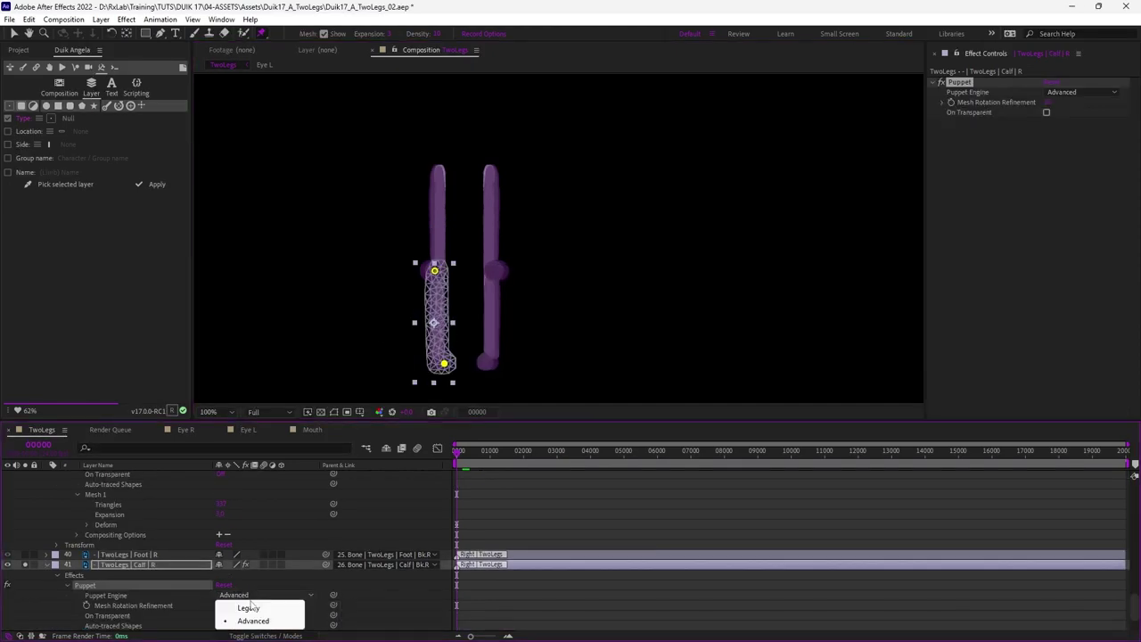
pyautogui.click(251, 607)
pyautogui.click(446, 388)
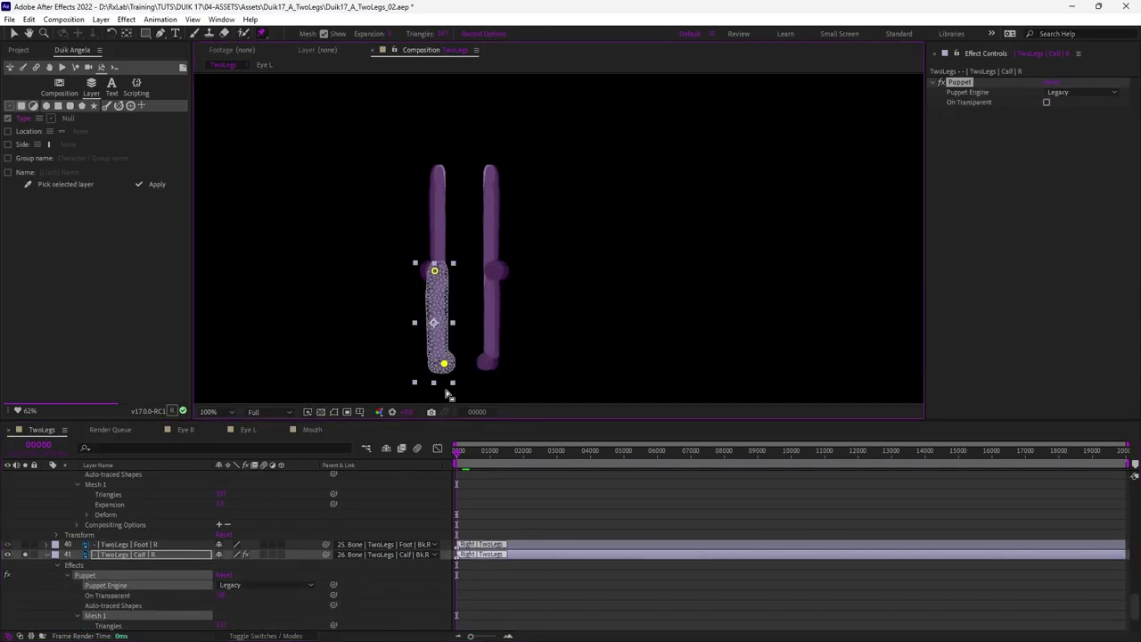
pyautogui.press('v')
pyautogui.click(52, 600)
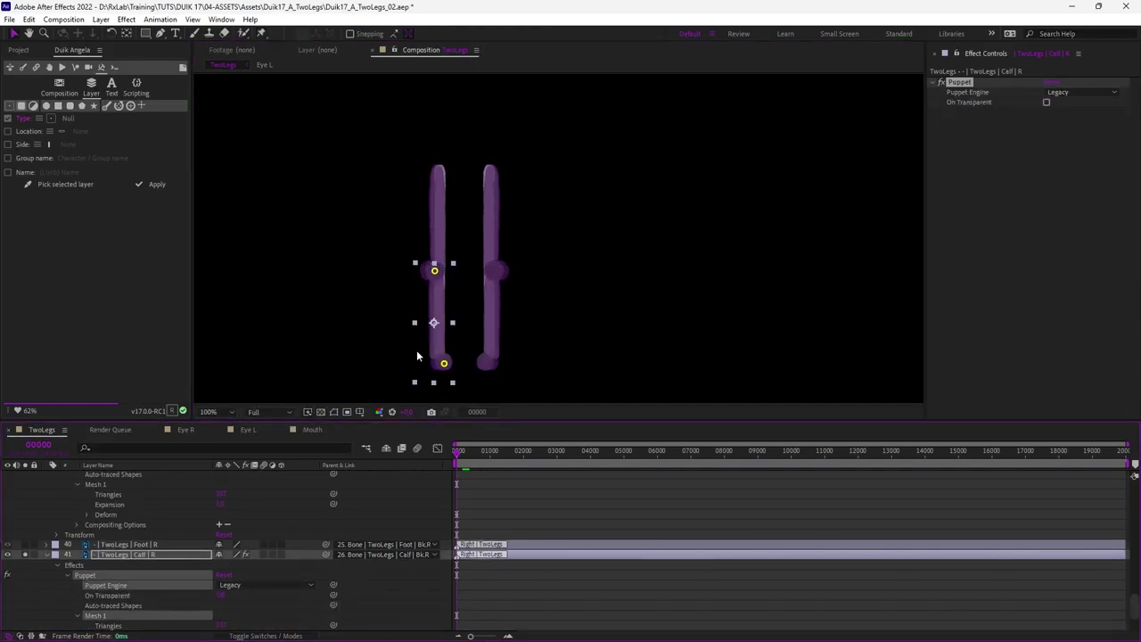
pyautogui.click(446, 366)
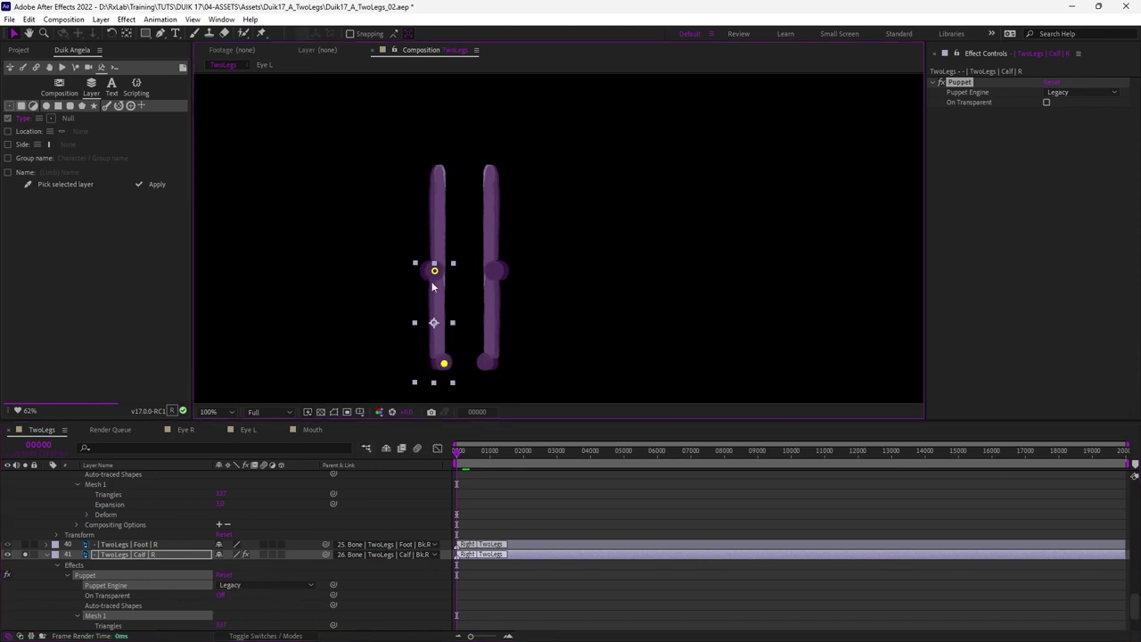
# Save, then reopen the recent TwoLegs project from the File menu.
pyautogui.hotkey('ctrl', 's')
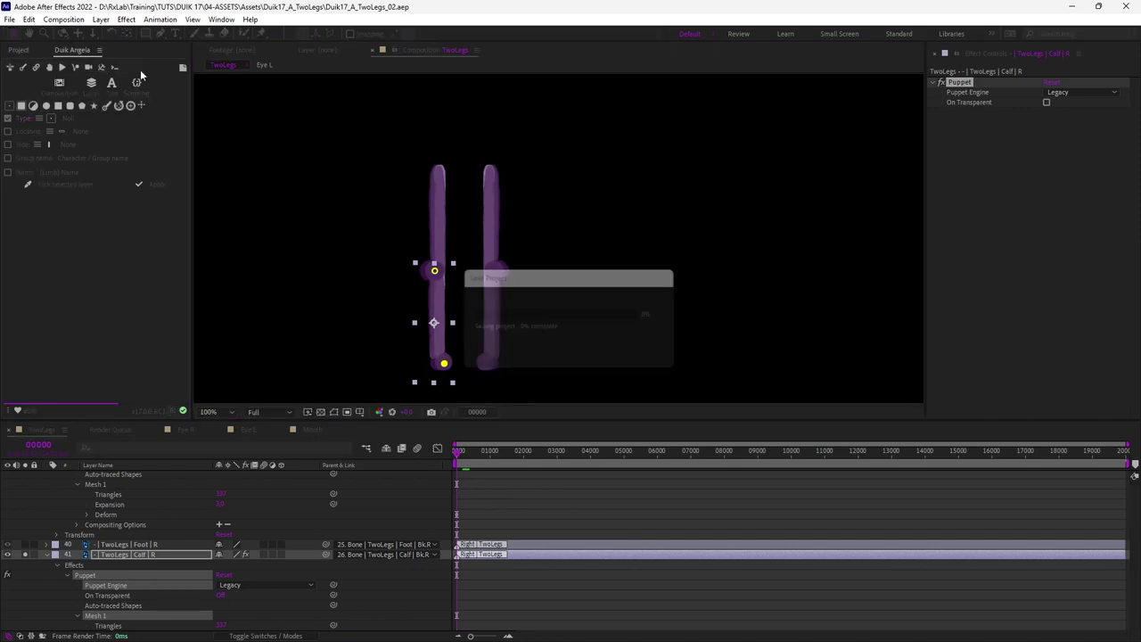
pyautogui.click(9, 18)
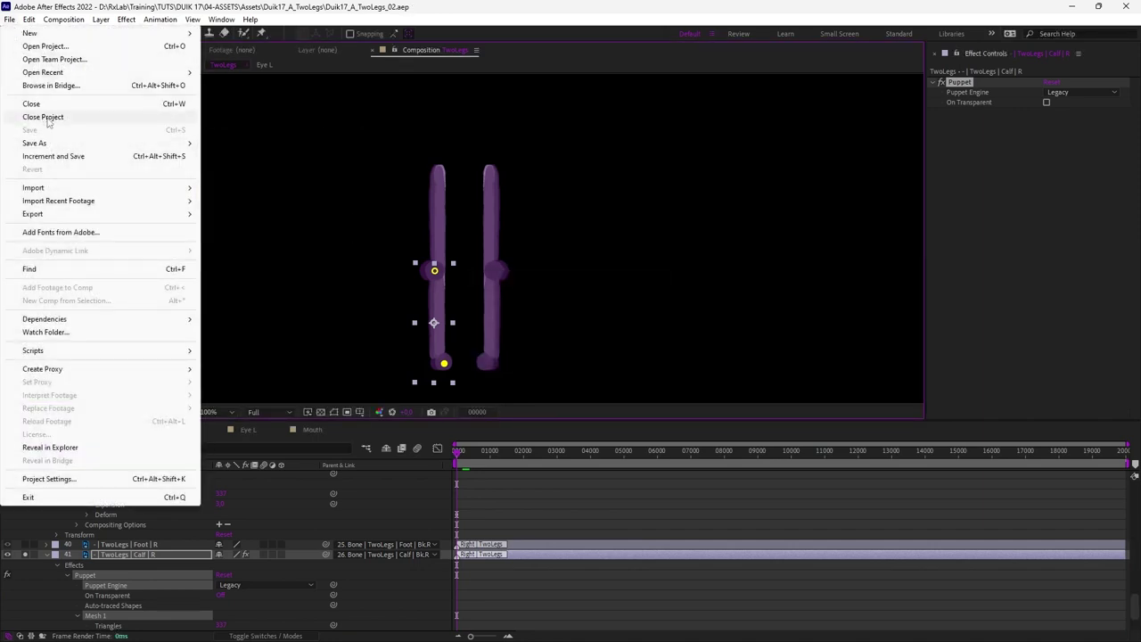
pyautogui.moveTo(53, 73)
pyautogui.click(273, 73)
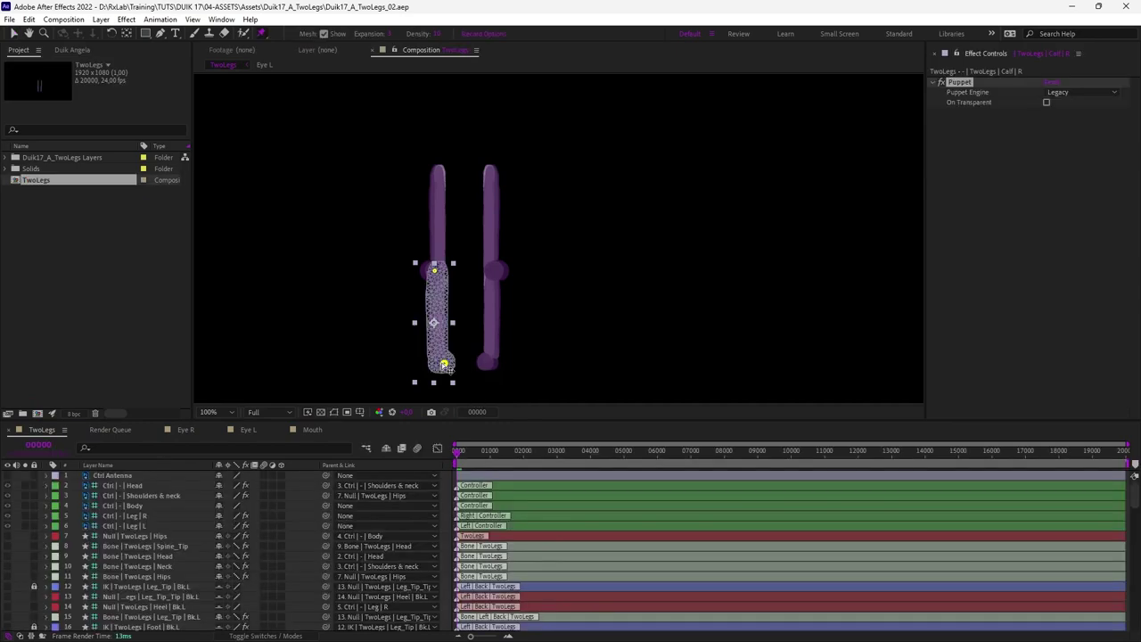
# Test-bend a calf pin, then select the Calf | L layer and move to the right leg layers.
pyautogui.moveTo(443, 365)
pyautogui.mouseDown()
pyautogui.moveTo(443, 312)
pyautogui.moveTo(444, 363)
pyautogui.mouseUp()
pyautogui.press('v')
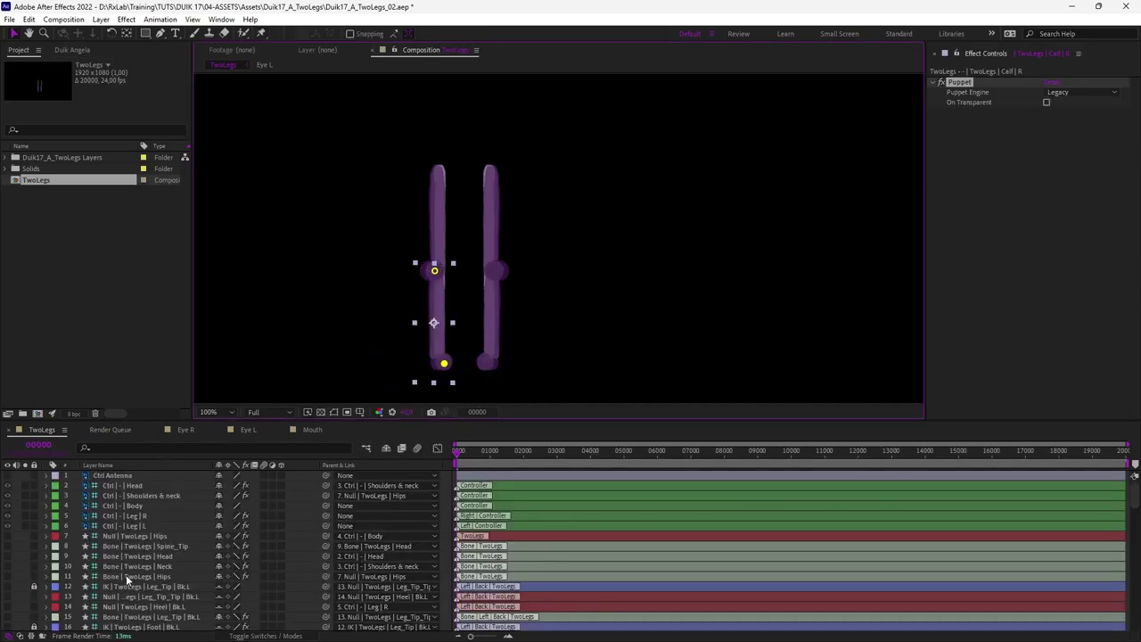
pyautogui.press('e')
pyautogui.scroll(-2, 96, 562)
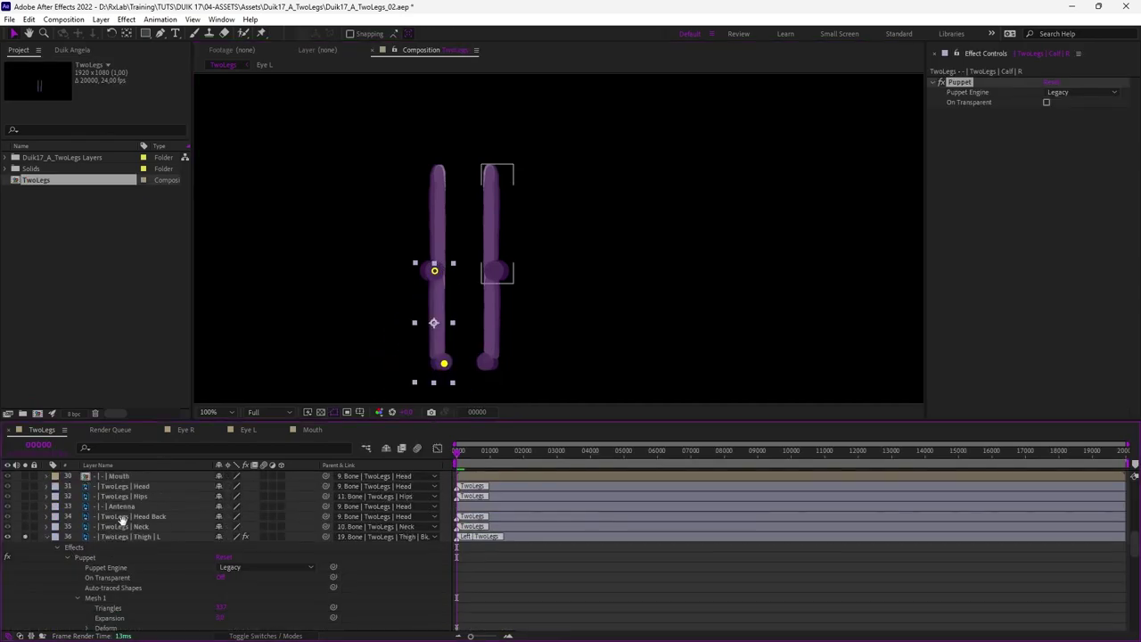
pyautogui.scroll(-2, 115, 565)
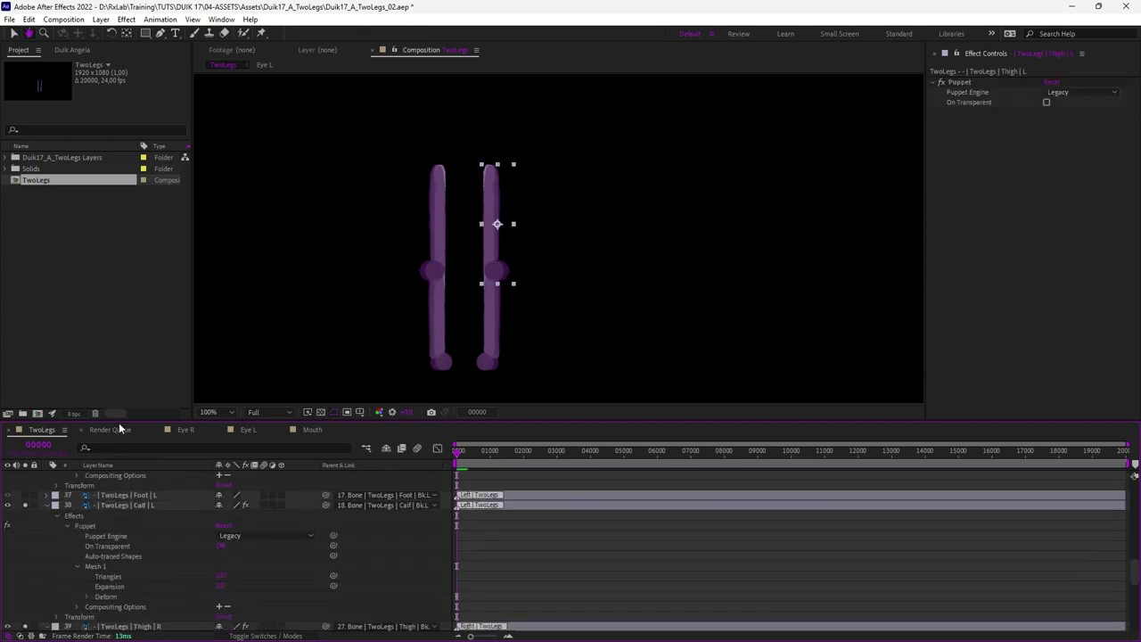
pyautogui.click(130, 502)
pyautogui.scroll(-2, 124, 528)
pyautogui.click(124, 528)
# Reveal the pin Position properties with U and select all eight leg pin Positions.
pyautogui.scroll(-2, 119, 529)
pyautogui.click(127, 515)
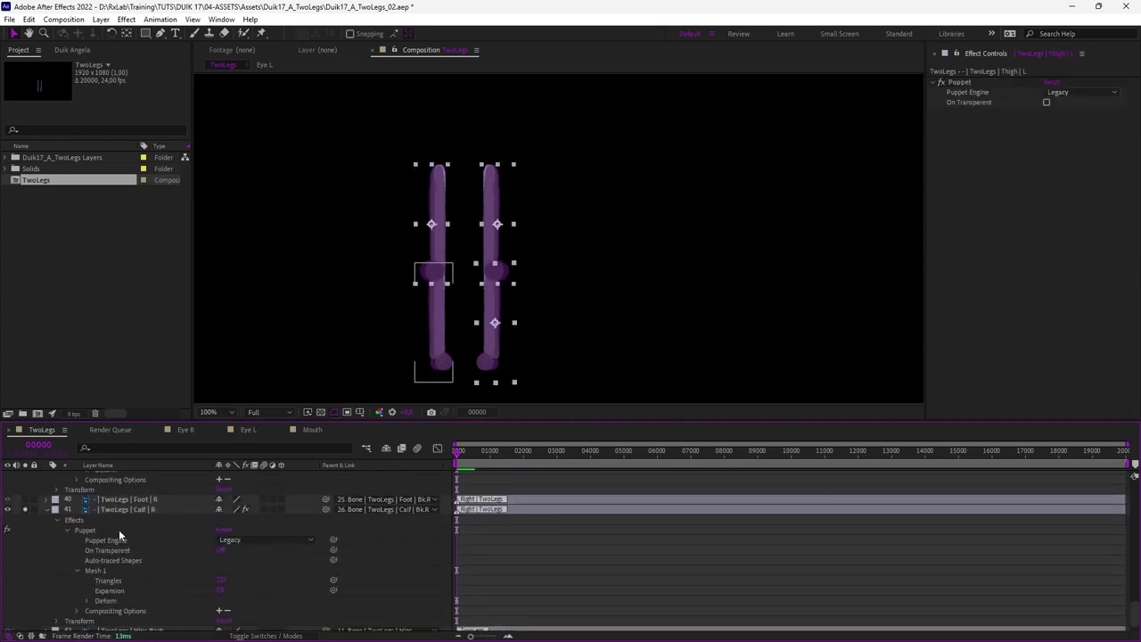
pyautogui.press('u')
pyautogui.press('u')
pyautogui.click(151, 526)
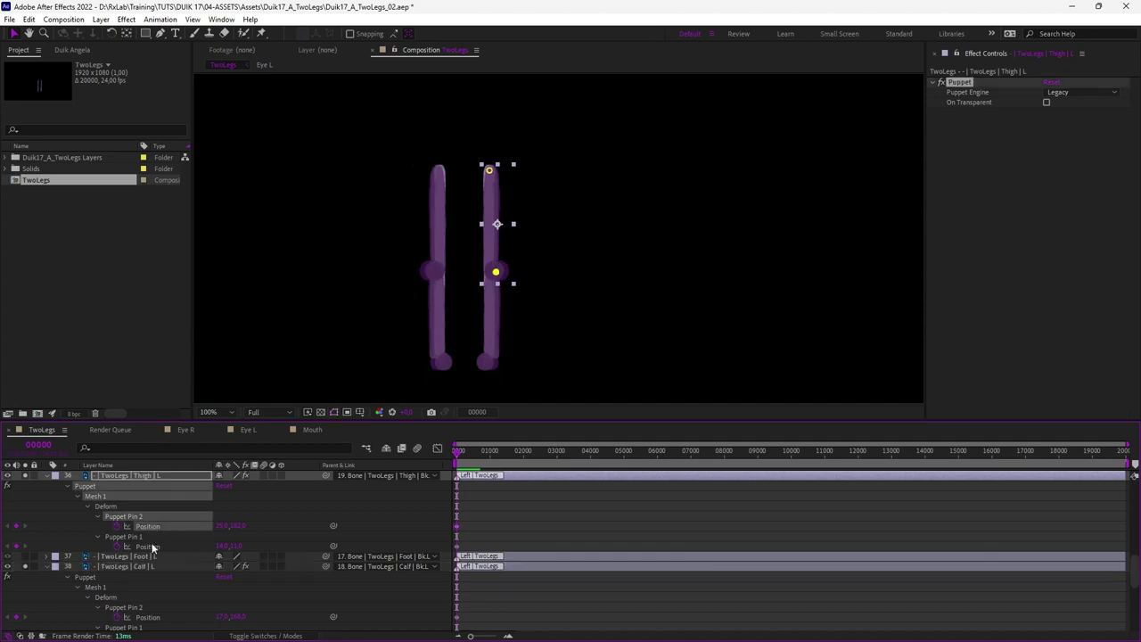
pyautogui.keyDown('shift'); pyautogui.click(154, 546); pyautogui.keyUp('shift')
pyautogui.scroll(-2, 140, 574)
pyautogui.keyDown('shift'); pyautogui.click(148, 558); pyautogui.keyUp('shift')
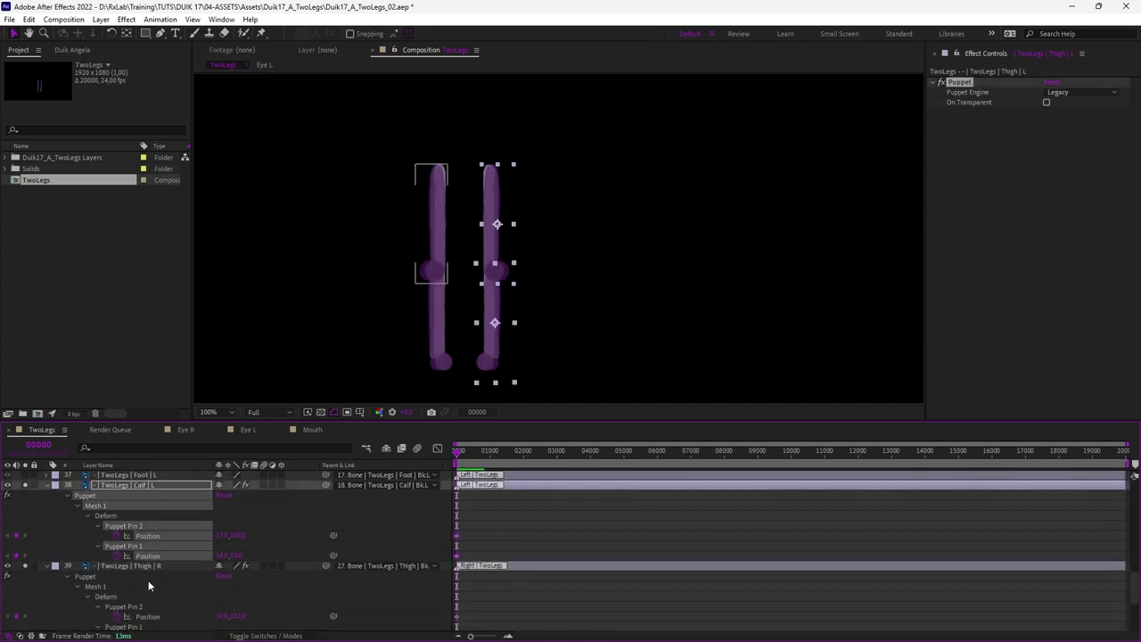
pyautogui.scroll(-2, 148, 473)
pyautogui.click(148, 495)
pyautogui.keyDown('shift'); pyautogui.click(148, 517); pyautogui.keyUp('shift')
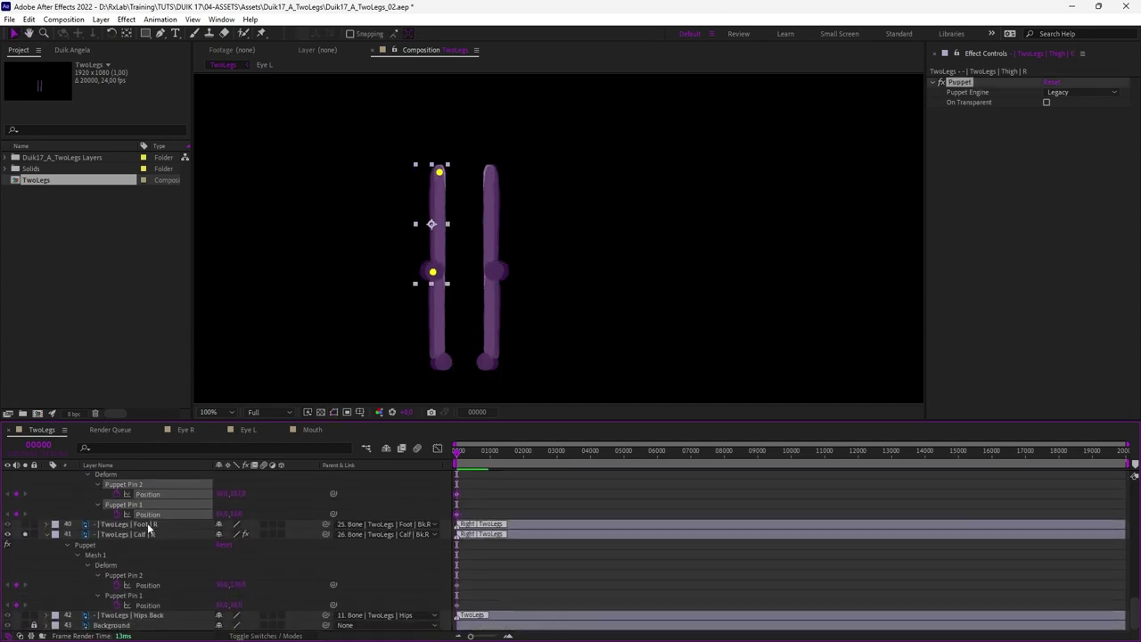
pyautogui.keyDown('shift'); pyautogui.click(149, 587); pyautogui.keyUp('shift')
pyautogui.keyDown('shift'); pyautogui.click(152, 606); pyautogui.keyUp('shift')
# Create Duik pin controller layers for the selected leg pins with Links and constraints > Add Pins.
pyautogui.click(72, 50)
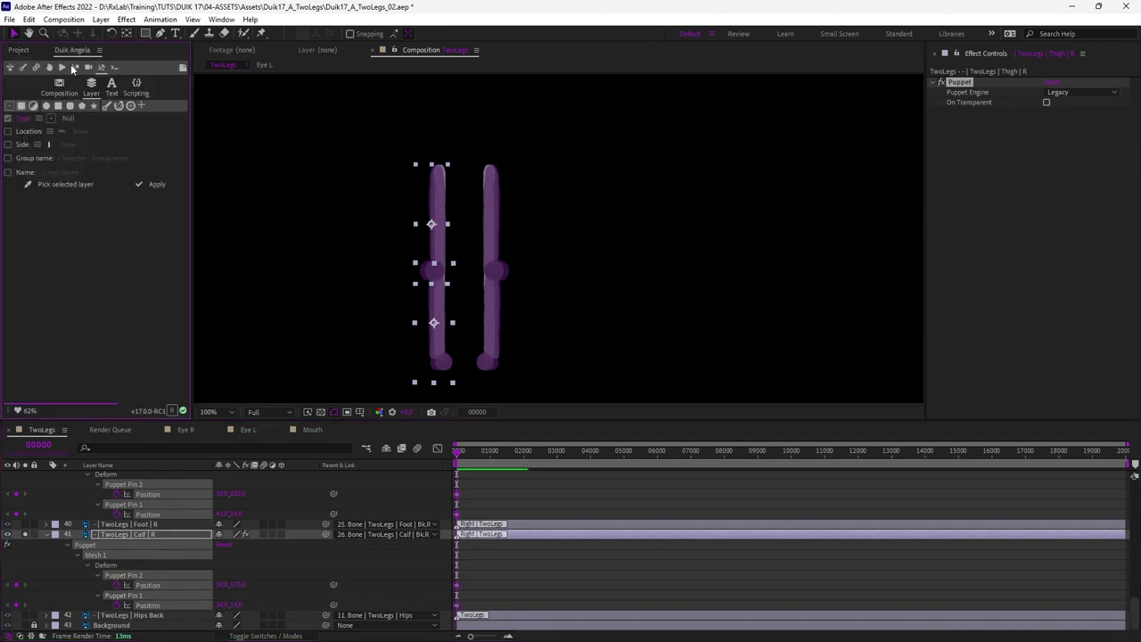
pyautogui.click(35, 68)
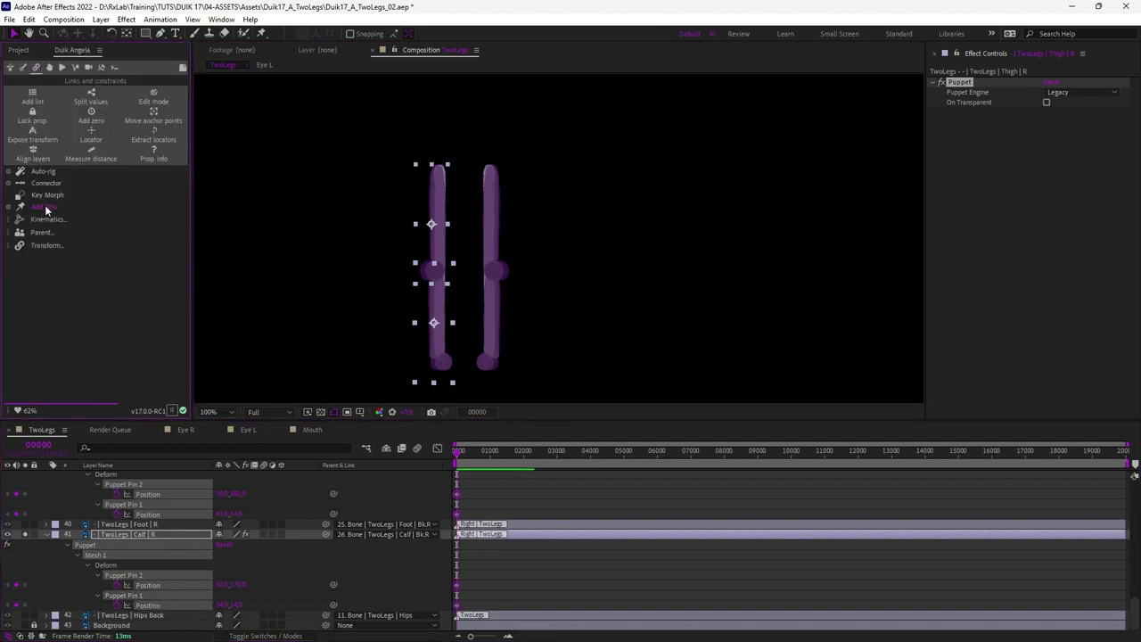
pyautogui.click(47, 208)
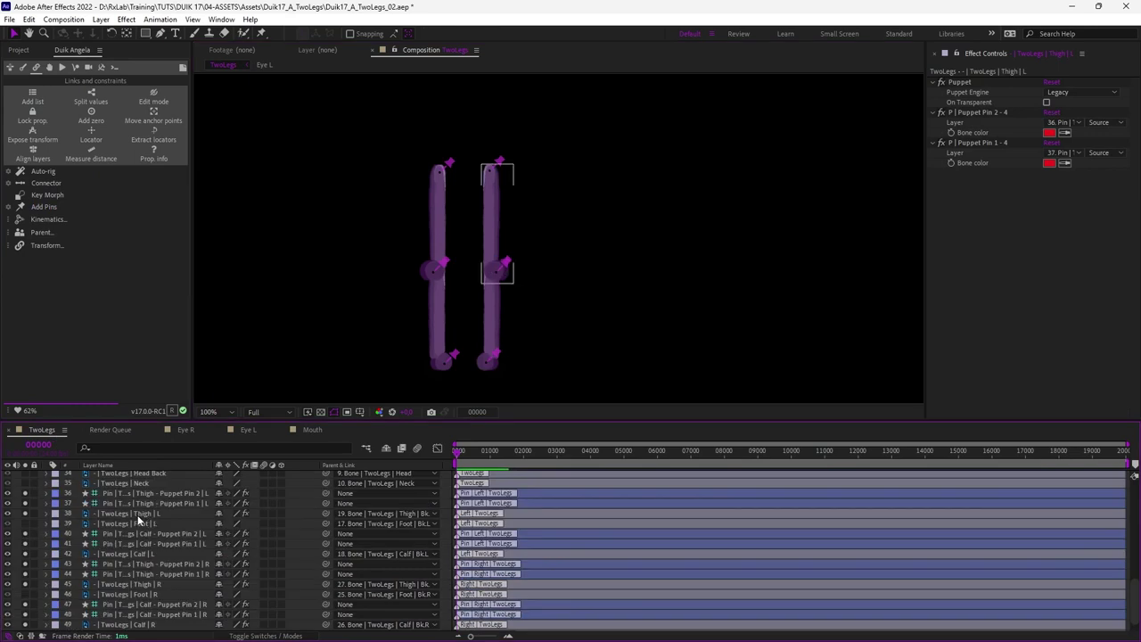
# Set the Parent of Thigh | L, Calf | L, Thigh | R and Calf | R to None.
pyautogui.click(137, 515)
pyautogui.scroll(-1, 140, 555)
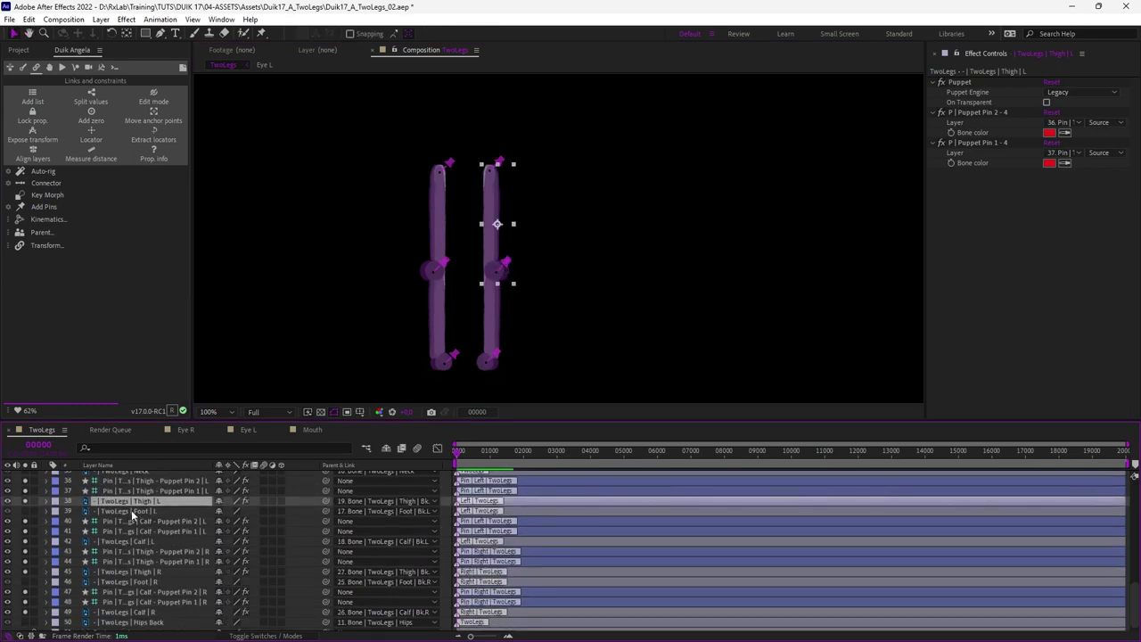
pyautogui.keyDown('ctrl'); pyautogui.click(143, 542); pyautogui.keyUp('ctrl')
pyautogui.keyDown('ctrl'); pyautogui.click(143, 572); pyautogui.keyUp('ctrl')
pyautogui.scroll(-1, 165, 571)
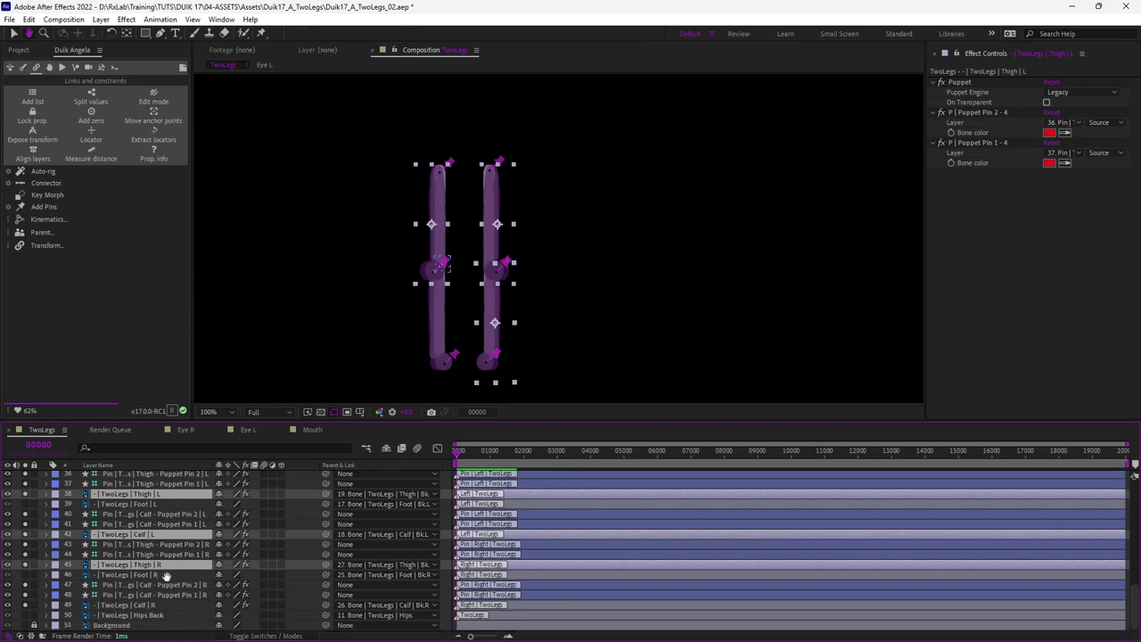
pyautogui.keyDown('ctrl'); pyautogui.click(153, 606); pyautogui.keyUp('ctrl')
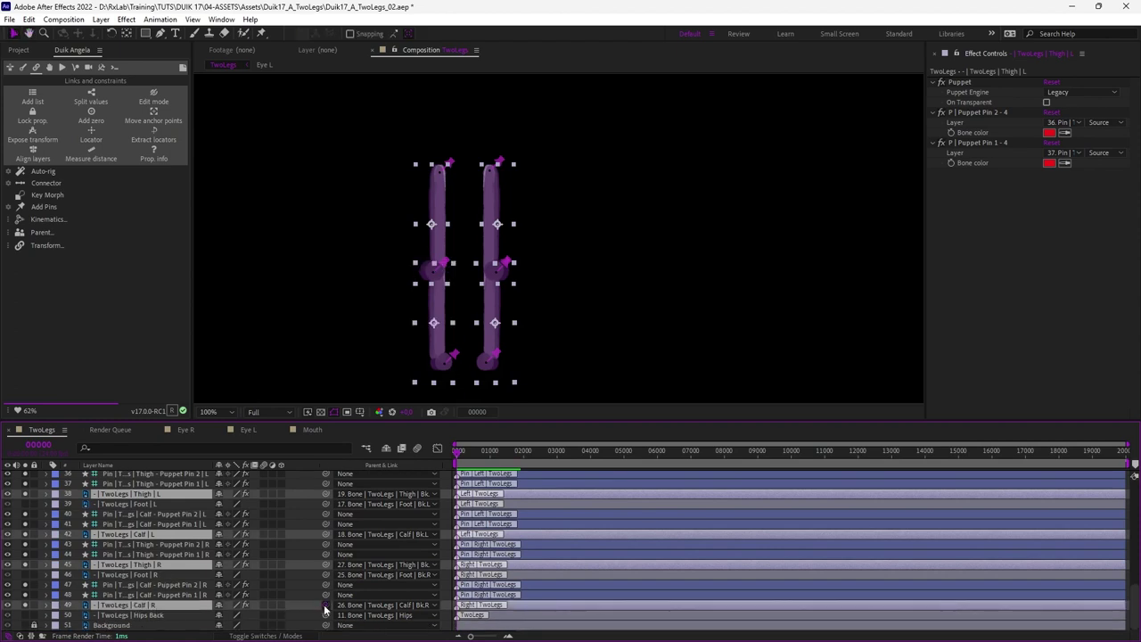
pyautogui.keyDown('ctrl'); pyautogui.click(326, 607); pyautogui.keyUp('ctrl')
pyautogui.click(195, 586)
# Select all eight leg pin layers for both thighs and calves.
pyautogui.keyDown('ctrl'); pyautogui.click(195, 595); pyautogui.keyUp('ctrl')
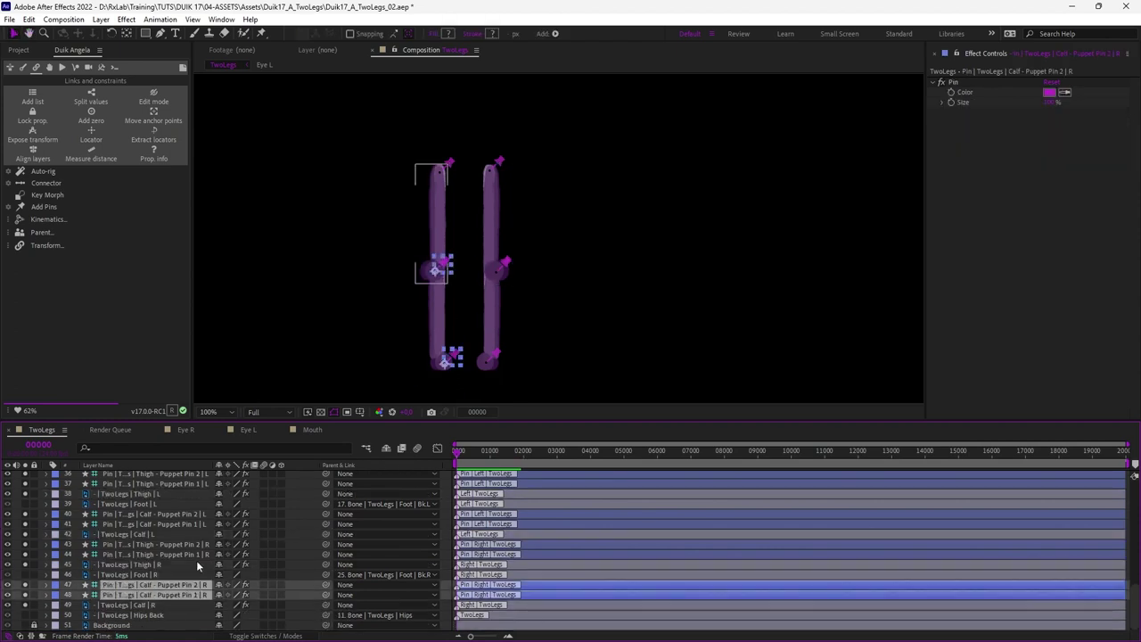
pyautogui.keyDown('ctrl'); pyautogui.click(196, 565); pyautogui.keyUp('ctrl')
pyautogui.keyDown('ctrl'); pyautogui.click(202, 544); pyautogui.keyUp('ctrl')
pyautogui.keyDown('ctrl'); pyautogui.click(197, 564); pyautogui.keyUp('ctrl')
pyautogui.keyDown('ctrl'); pyautogui.click(201, 554); pyautogui.keyUp('ctrl')
pyautogui.keyDown('ctrl'); pyautogui.click(197, 524); pyautogui.keyUp('ctrl')
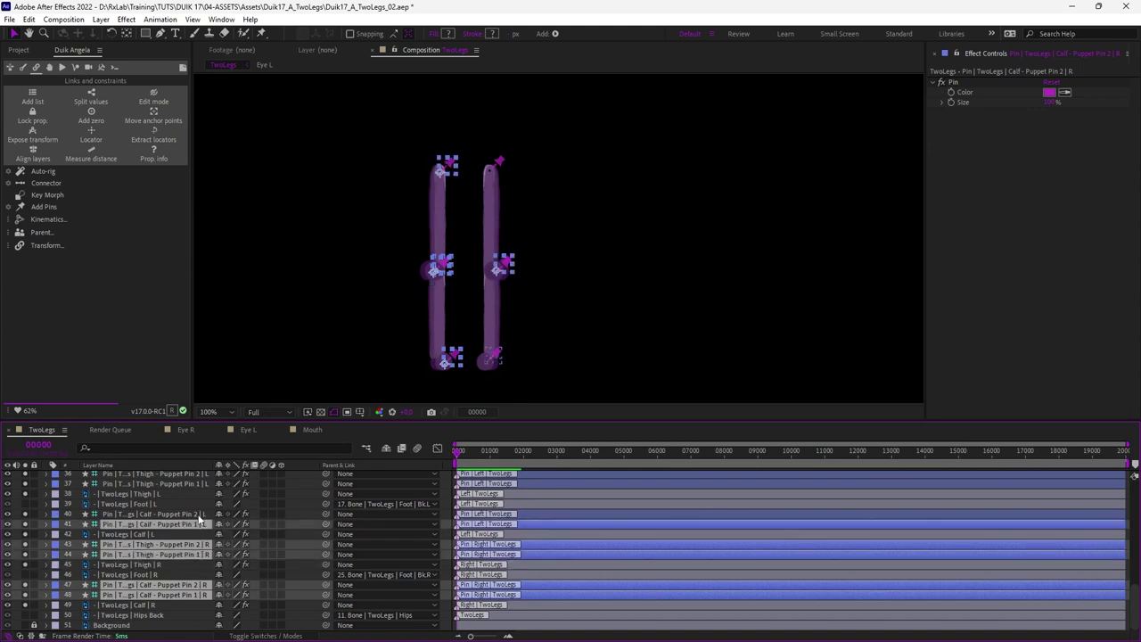
pyautogui.keyDown('ctrl'); pyautogui.click(198, 514); pyautogui.keyUp('ctrl')
pyautogui.keyDown('ctrl'); pyautogui.click(198, 483); pyautogui.keyUp('ctrl')
pyautogui.keyDown('ctrl'); pyautogui.click(198, 473); pyautogui.keyUp('ctrl')
pyautogui.scroll(1, 188, 543)
pyautogui.scroll(3, 188, 543)
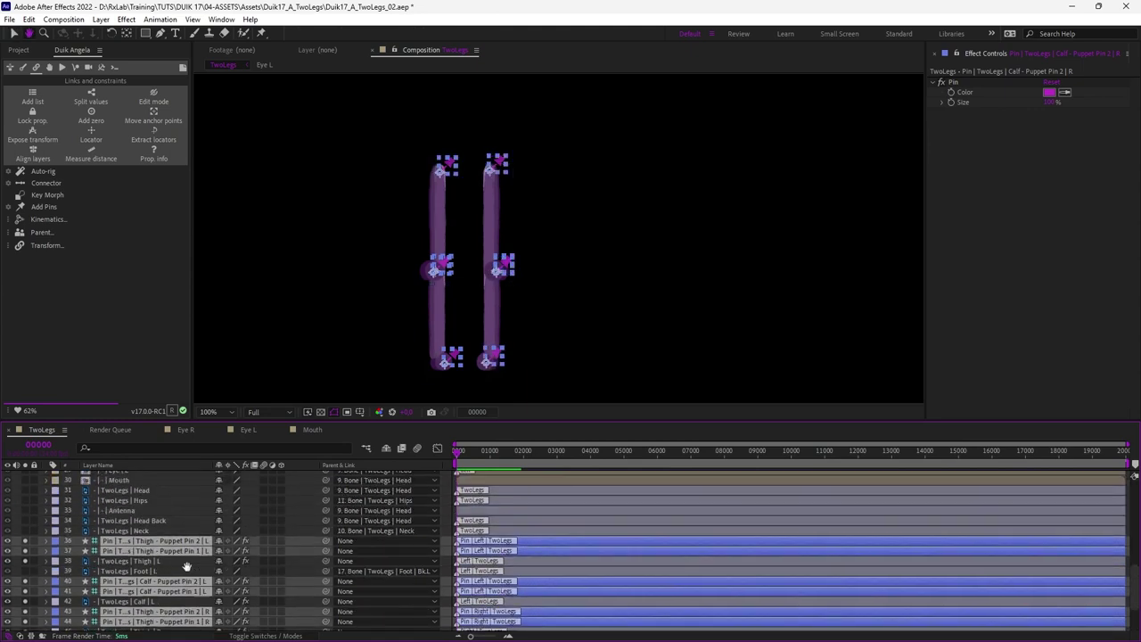
pyautogui.scroll(-3, 191, 499)
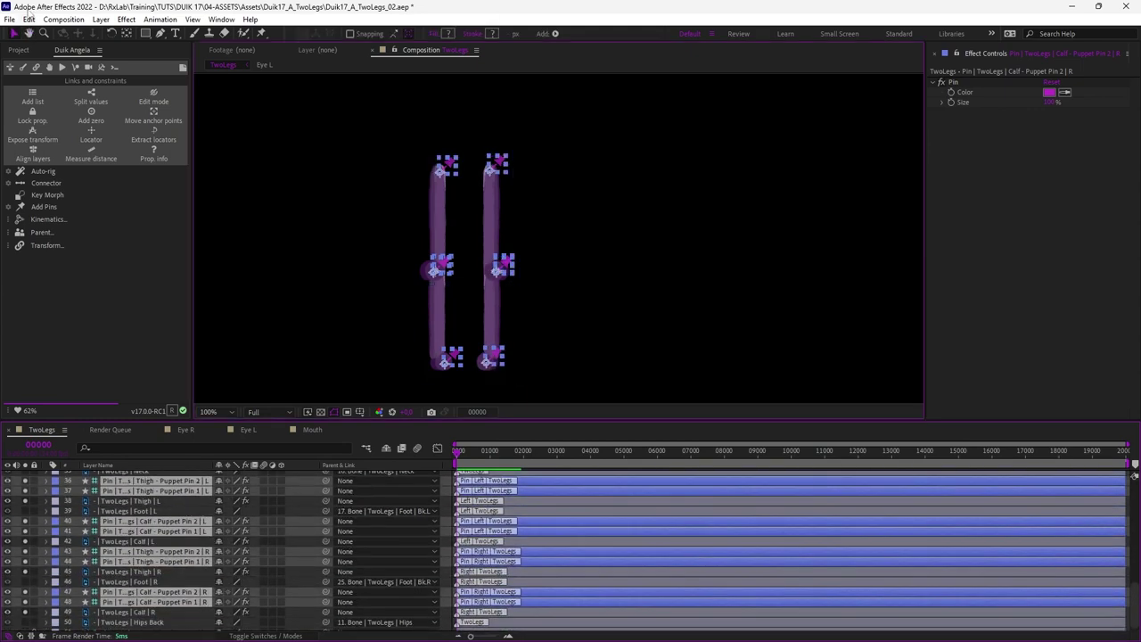
# Link the leg pin layers to their bones with Duik's Link art, then deselect all.
pyautogui.click(22, 69)
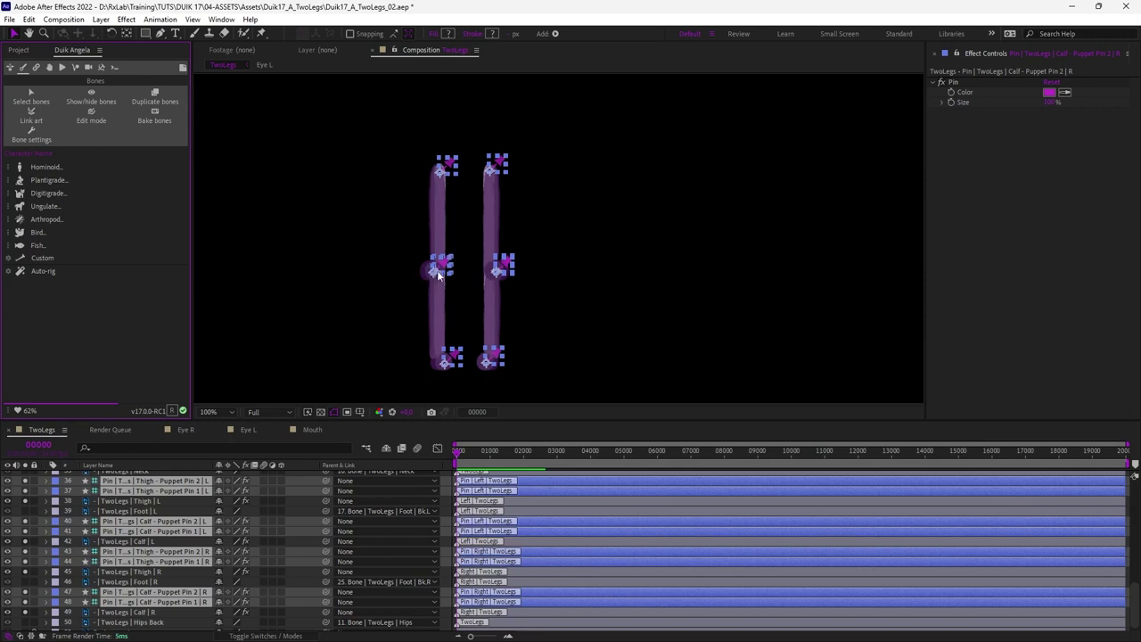
pyautogui.click(32, 114)
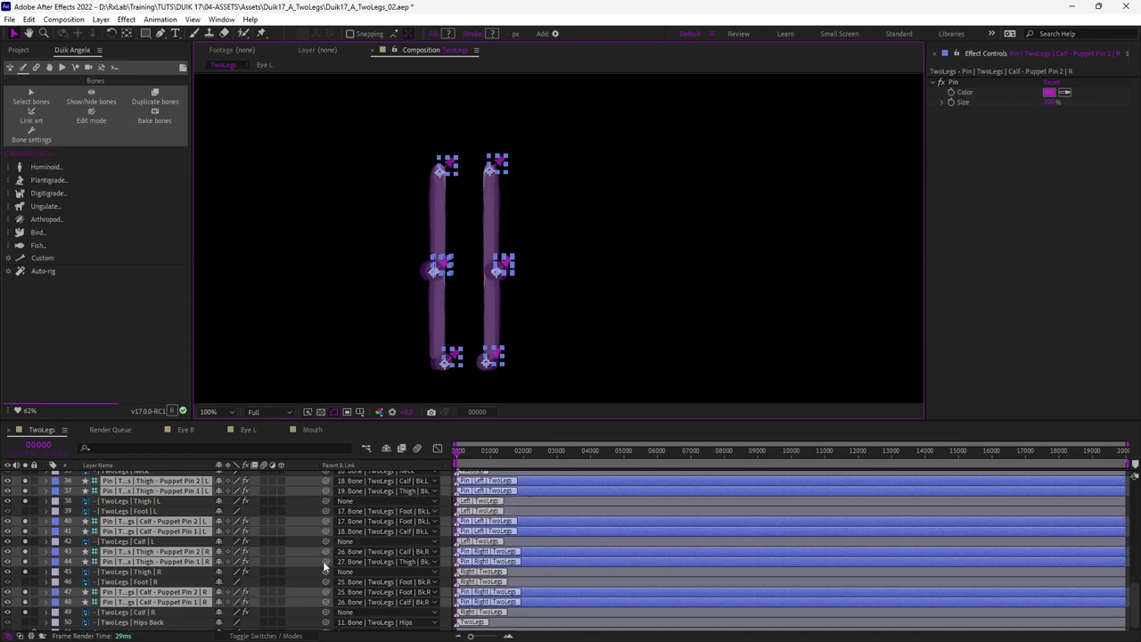
pyautogui.press('F2')
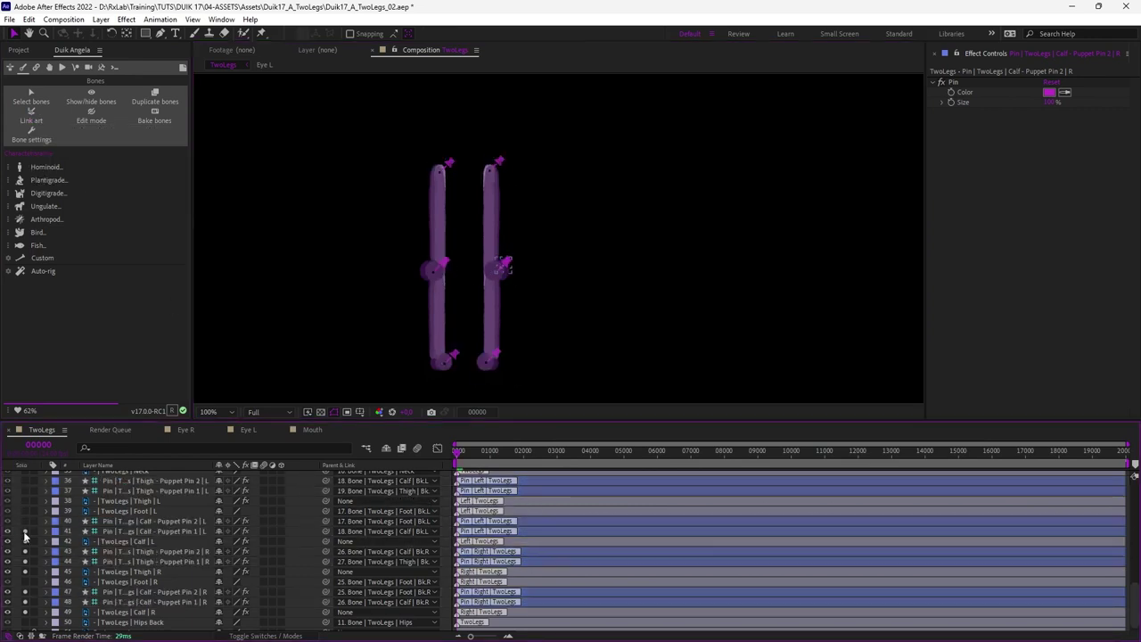
# Pull the right foot controller and scrub IK Side to test the leg, then undo to rest pose.
pyautogui.scroll(6, 52, 535)
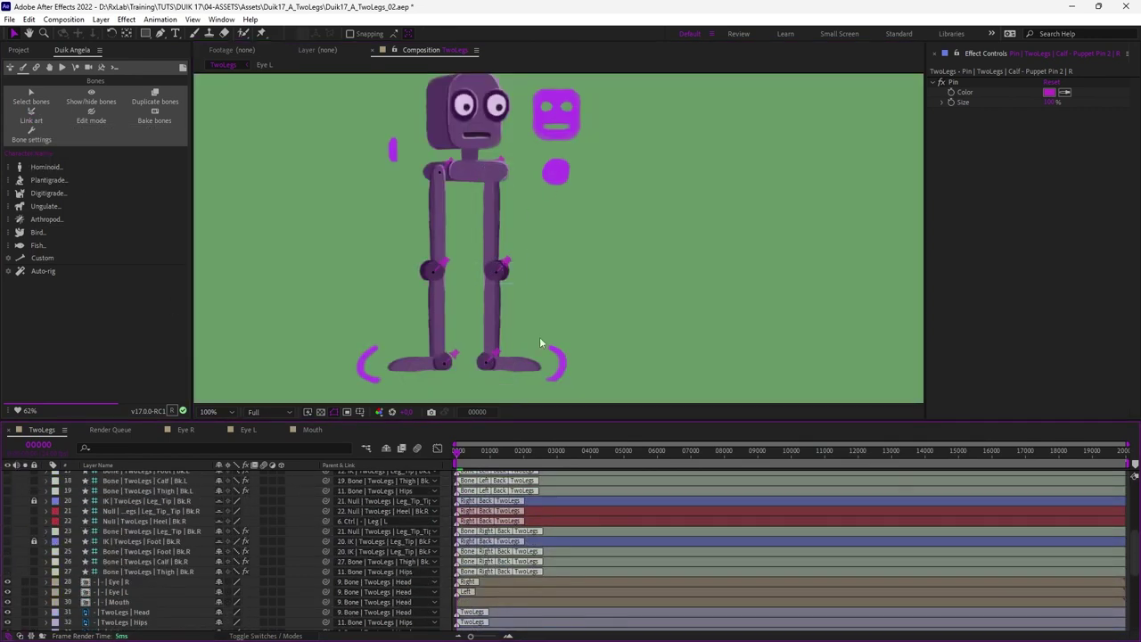
pyautogui.moveTo(564, 366)
pyautogui.mouseDown()
pyautogui.moveTo(567, 262)
pyautogui.moveTo(479, 283)
pyautogui.mouseUp()
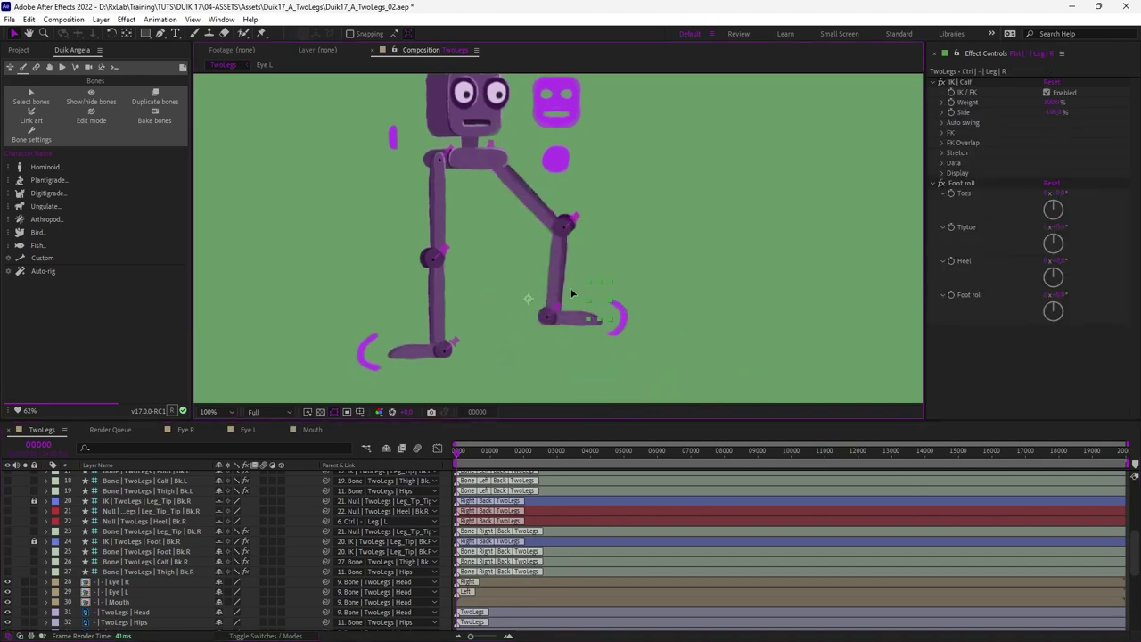
pyautogui.moveTo(1030, 120); pyautogui.dragTo(1115, 123)
pyautogui.click(639, 320)
pyautogui.hotkey('ctrl', 'z')
pyautogui.hotkey('ctrl', 'z')
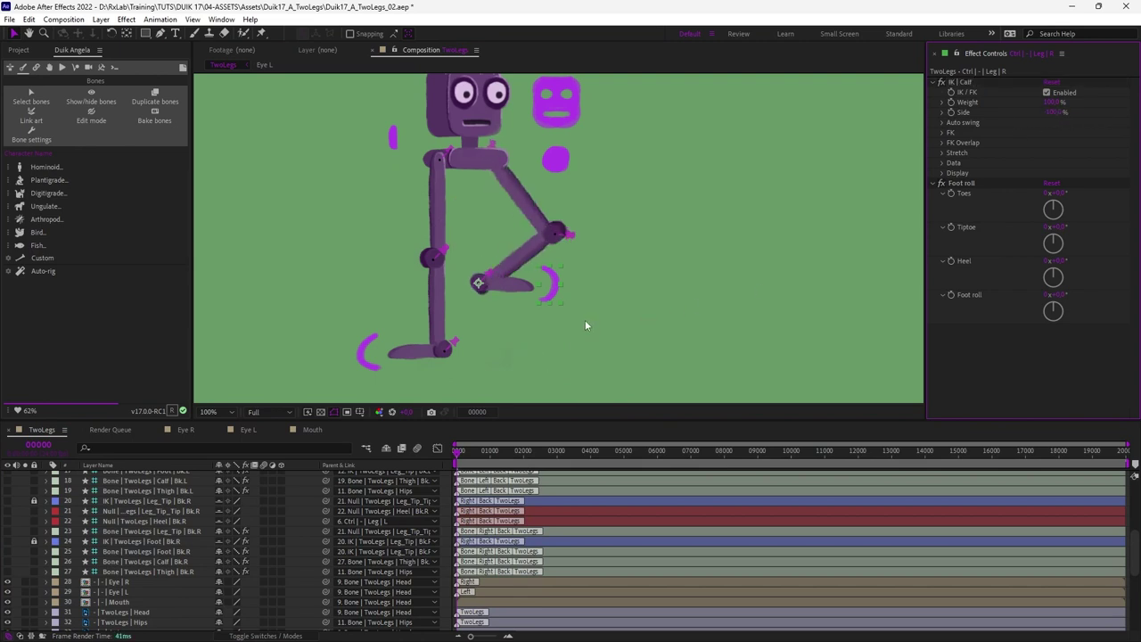
pyautogui.scroll(-6, 72, 606)
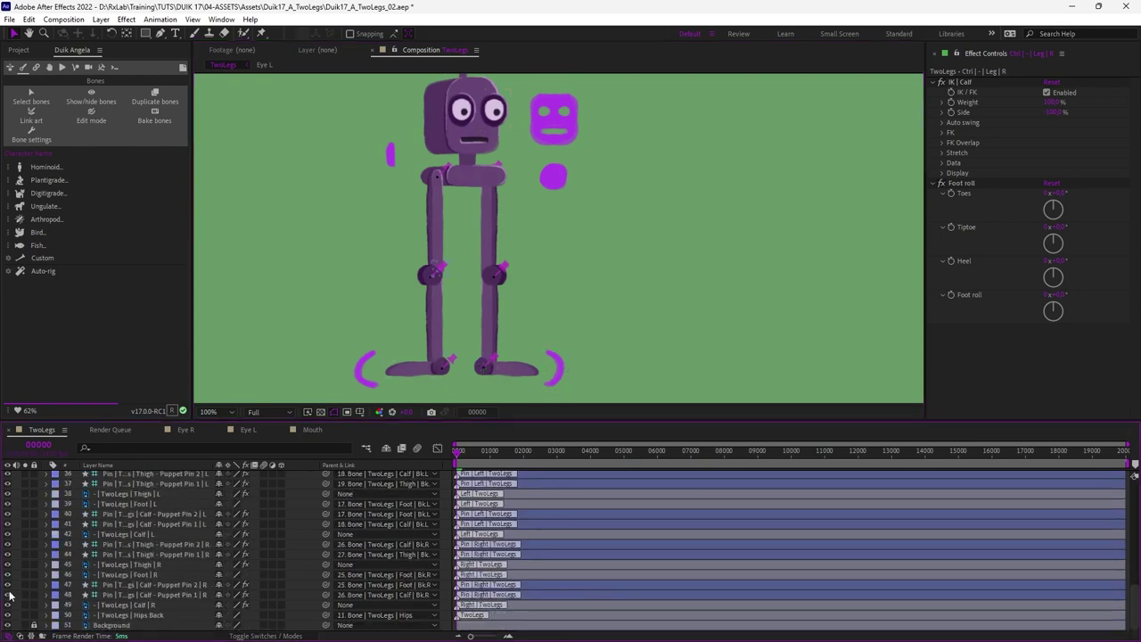
pyautogui.scroll(2, 71, 606)
pyautogui.scroll(3, 444, 252)
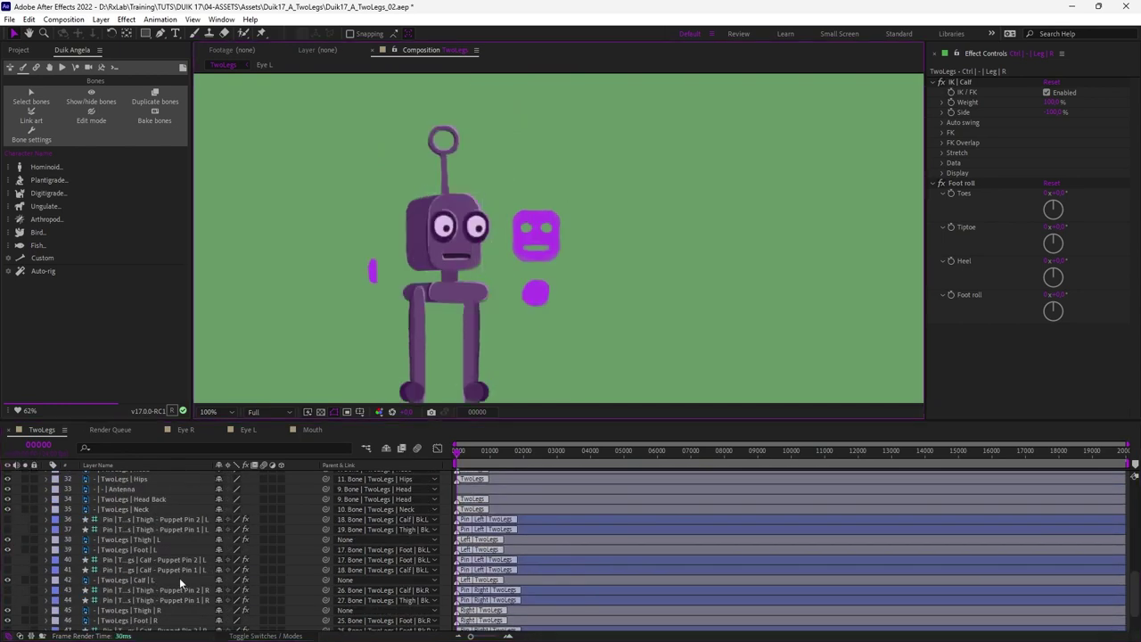
# Solo the TwoLegs | Neck layer and place two puppet pins on the neck.
pyautogui.click(134, 510)
pyautogui.click(25, 509)
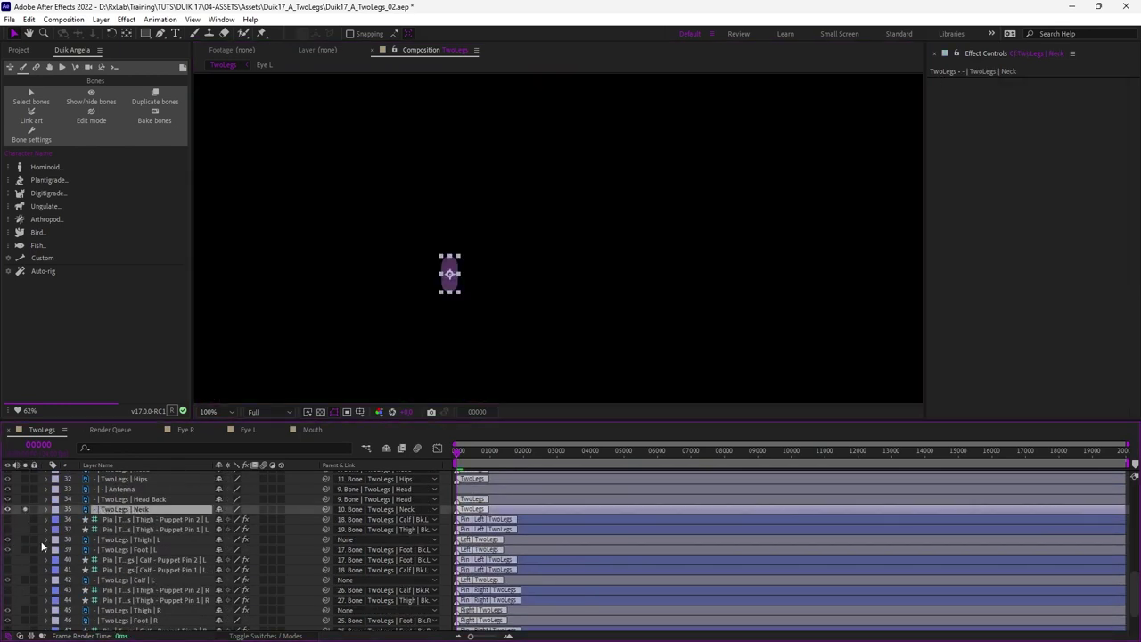
pyautogui.click(262, 33)
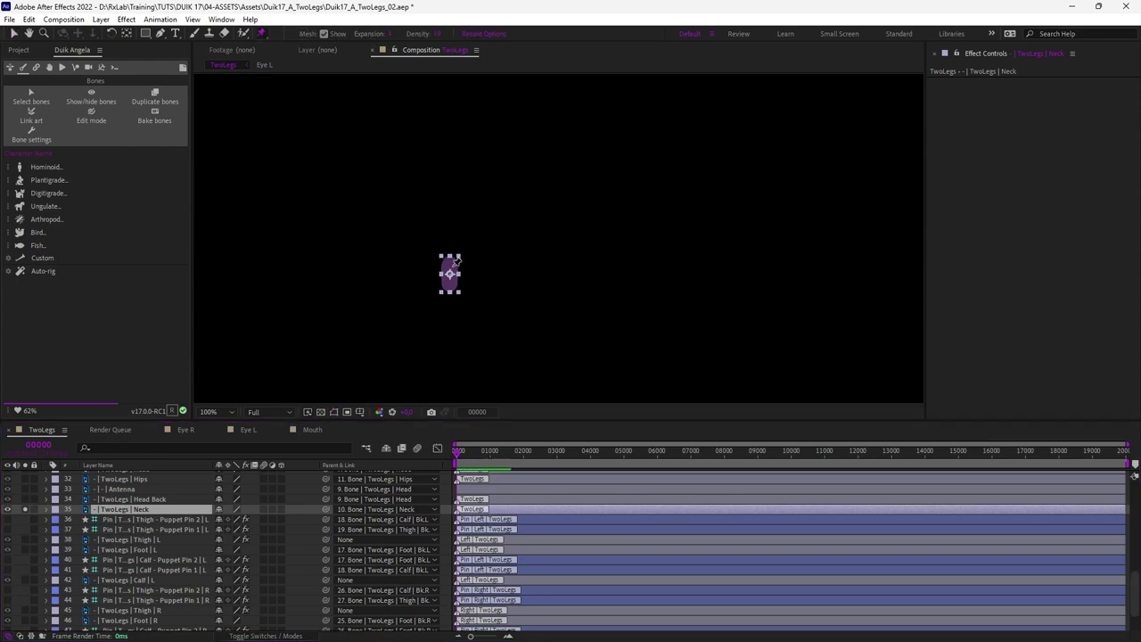
pyautogui.click(450, 259)
pyautogui.click(450, 283)
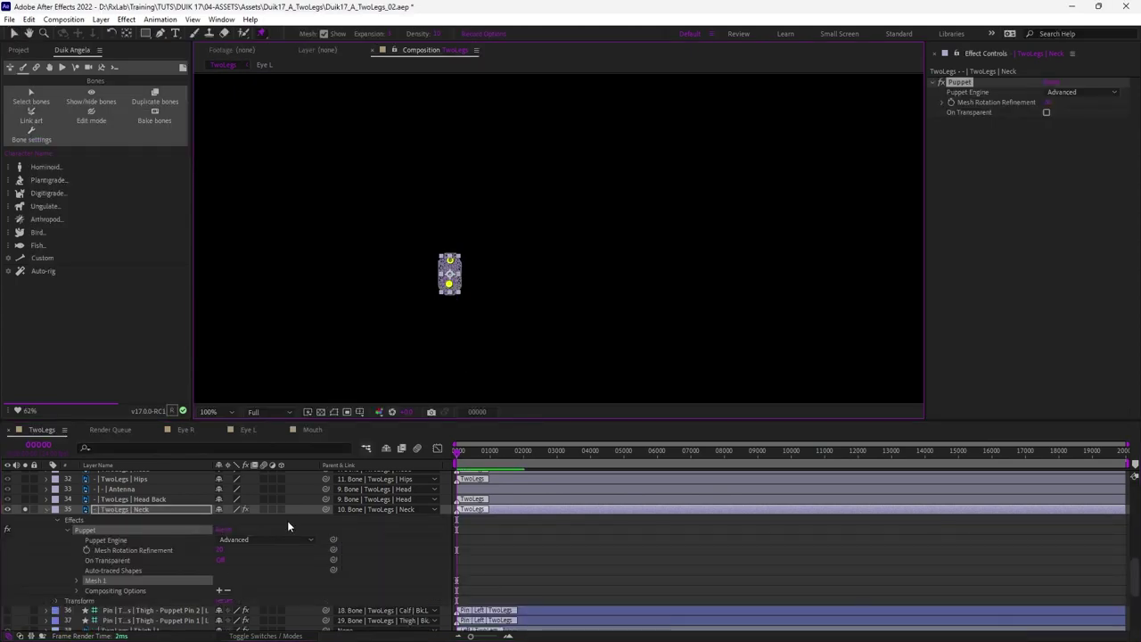
# Switch the puppet engine to Legacy, pin both neck ends, and reveal the pin properties.
pyautogui.click(265, 539)
pyautogui.click(255, 553)
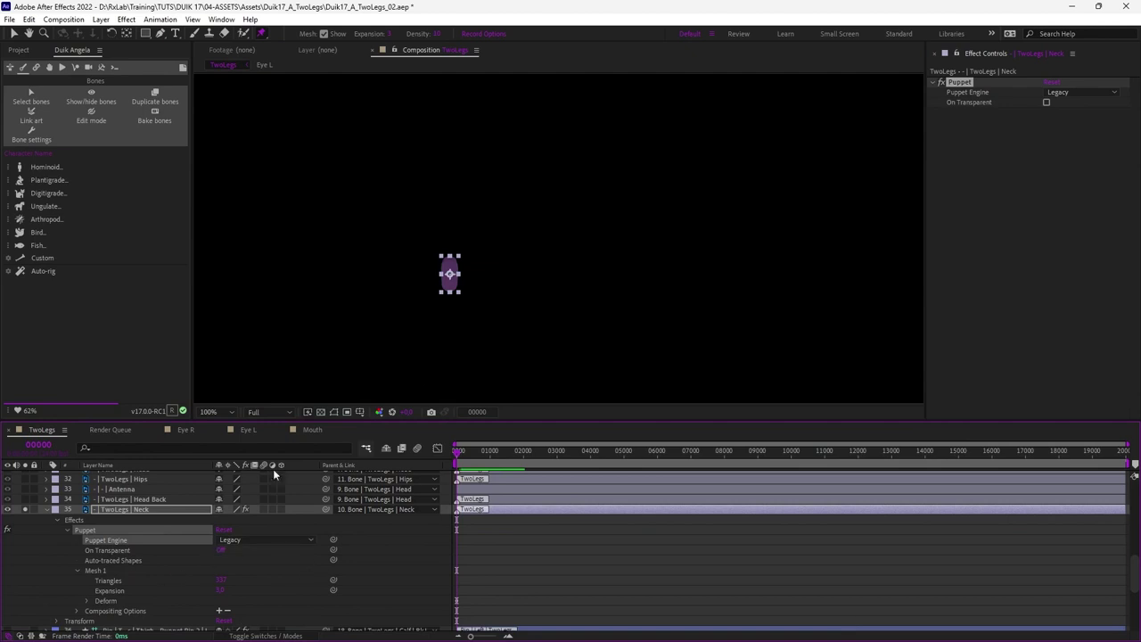
pyautogui.click(265, 35)
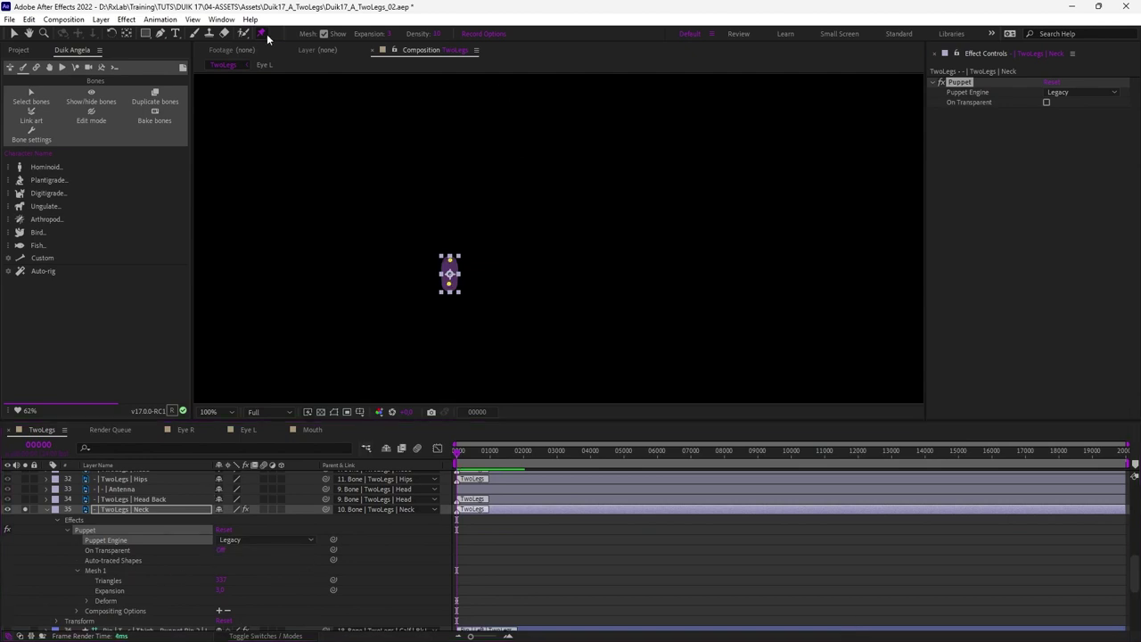
pyautogui.click(448, 301)
pyautogui.click(25, 561)
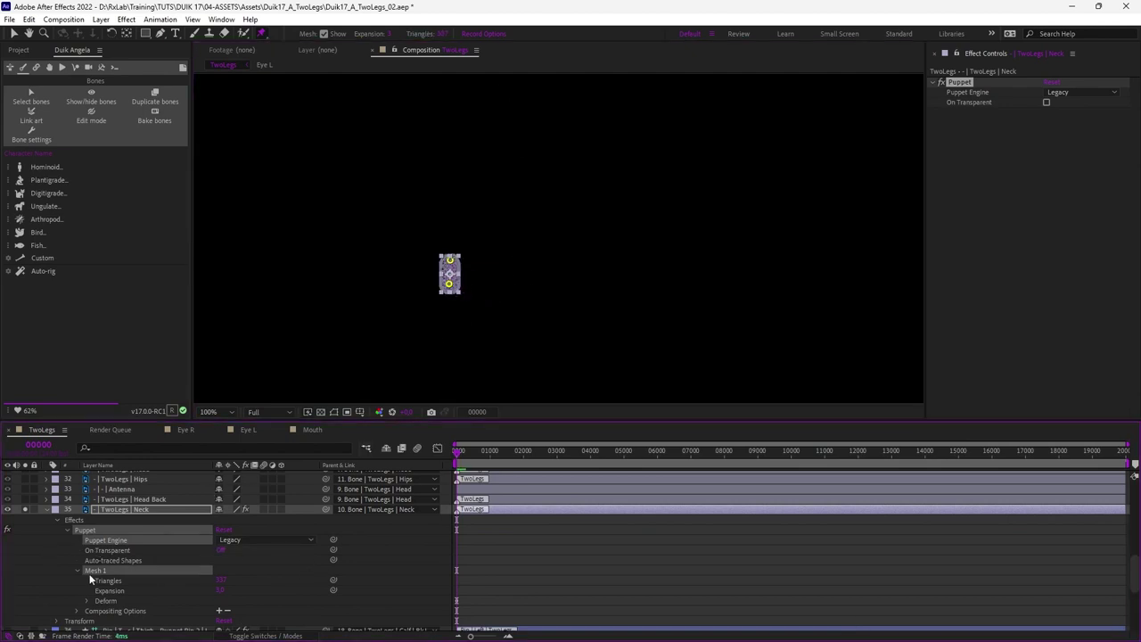
pyautogui.press('u')
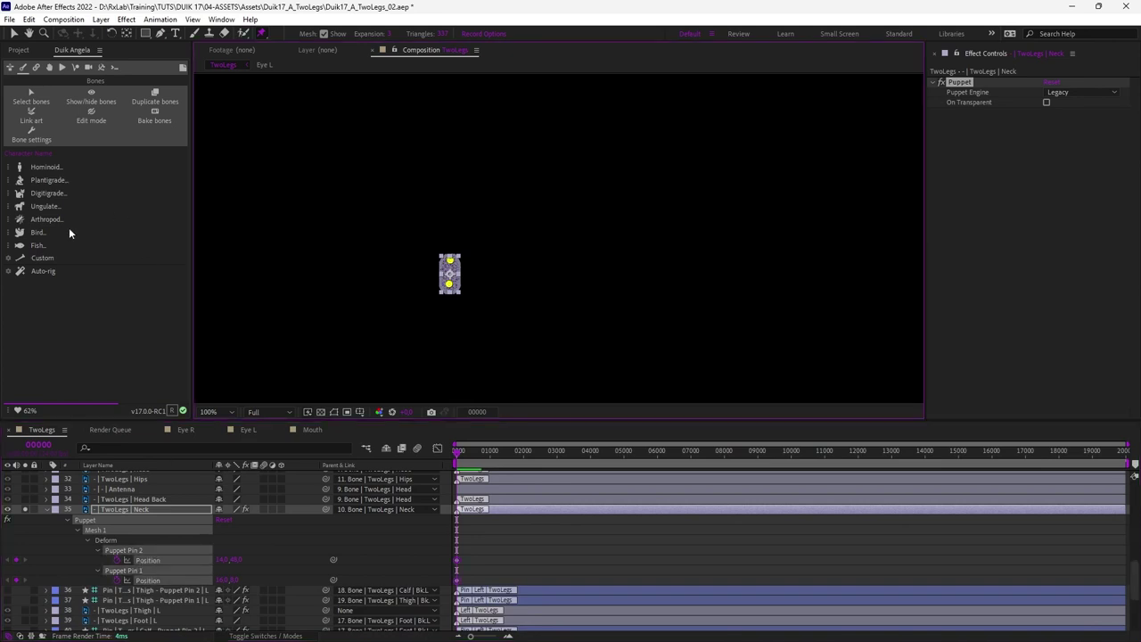
pyautogui.click(37, 67)
# Create Duik controller layers for the neck pins with Add Pins.
pyautogui.click(44, 207)
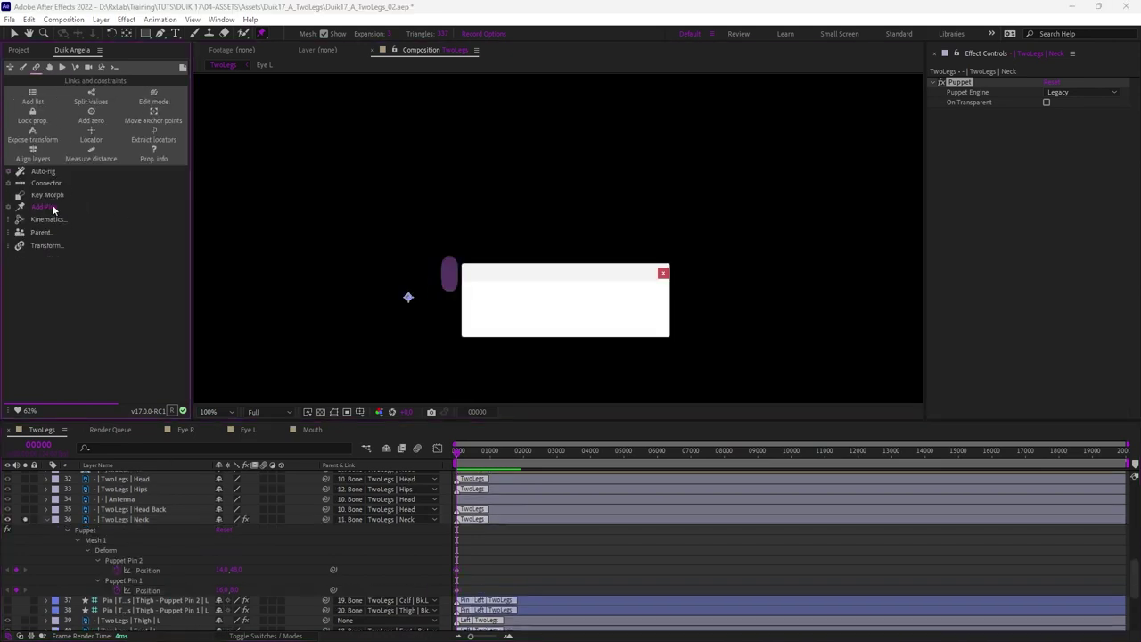
pyautogui.scroll(-1, 84, 579)
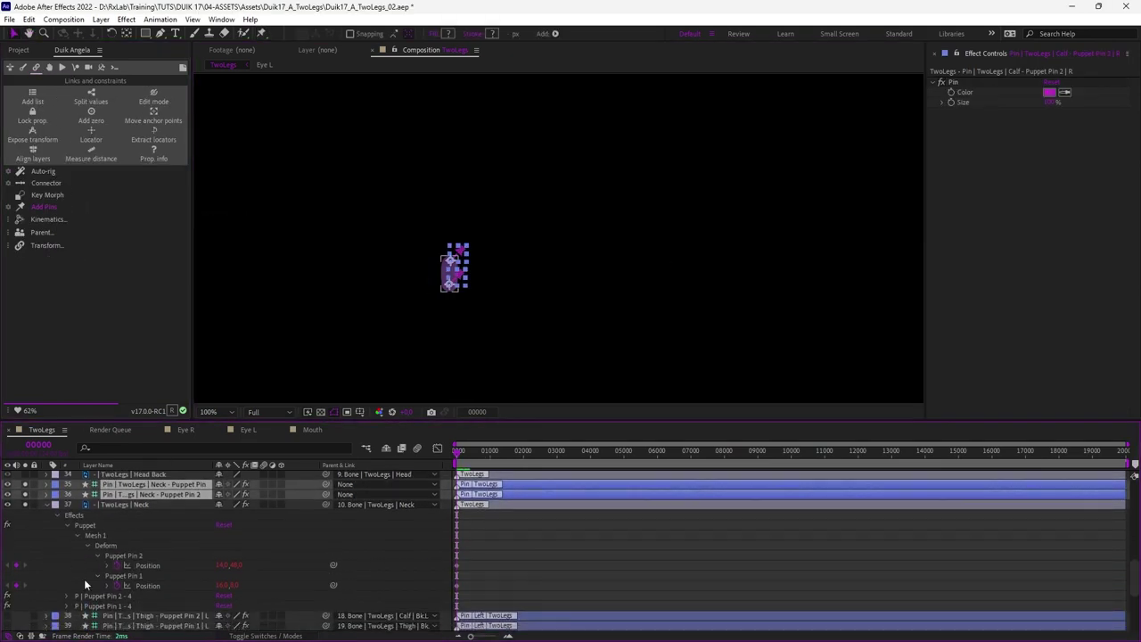
pyautogui.click(140, 505)
pyautogui.hotkey('ctrl', '`')
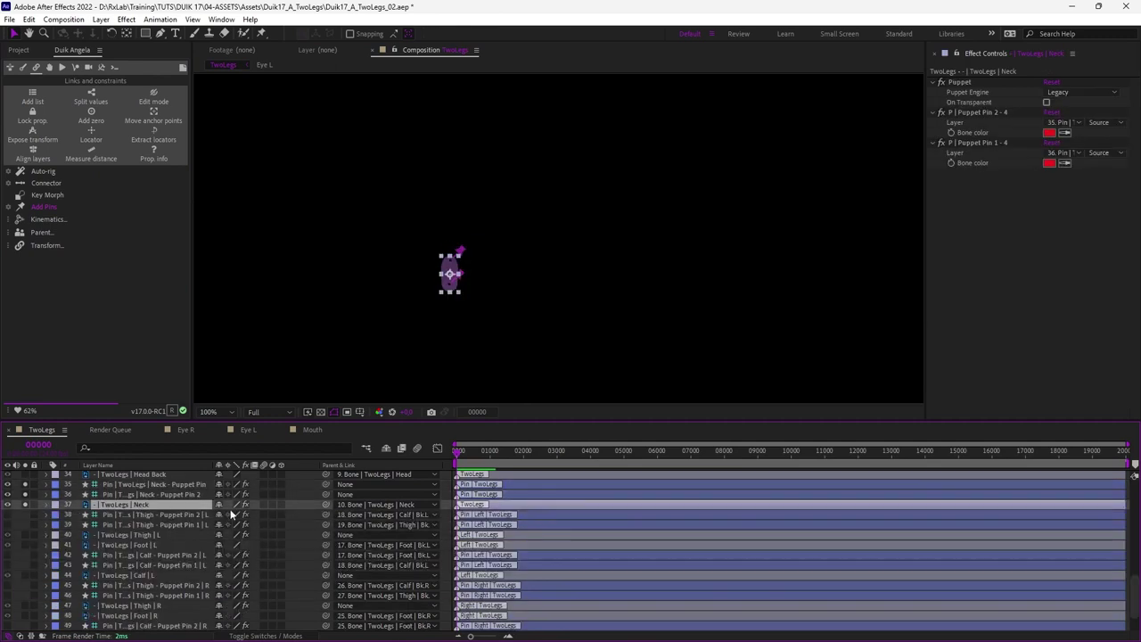
pyautogui.keyDown('ctrl'); pyautogui.click(326, 504); pyautogui.keyUp('ctrl')
# Link both neck pin layers to the Neck and Head bones, then unsolo the Neck layer.
pyautogui.click(197, 485)
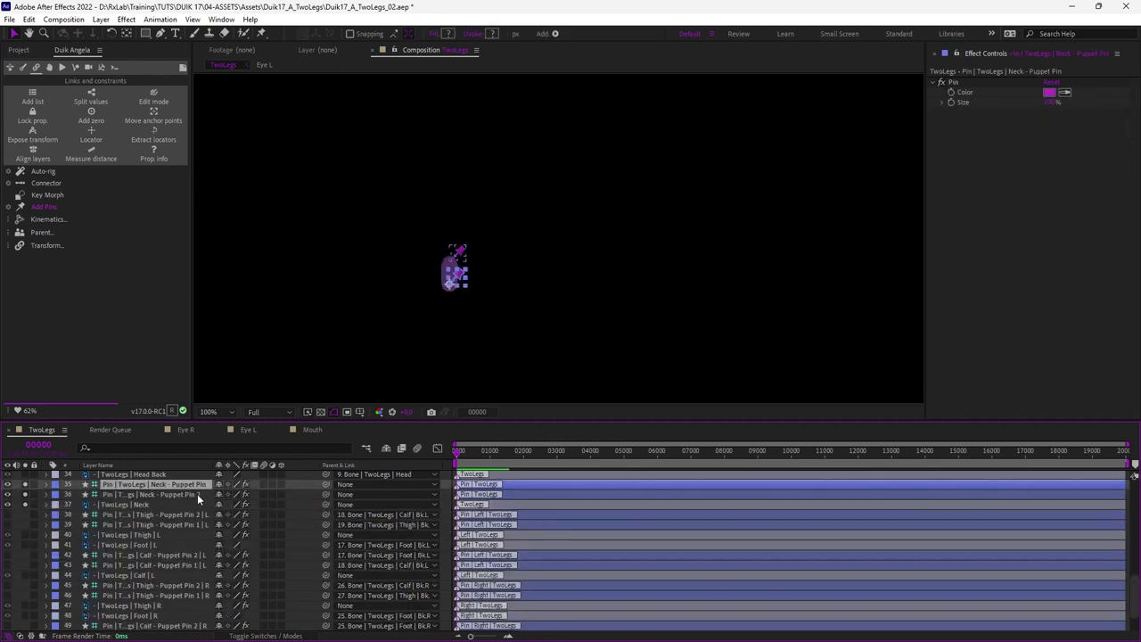
pyautogui.keyDown('shift'); pyautogui.click(198, 494); pyautogui.keyUp('shift')
pyautogui.click(25, 70)
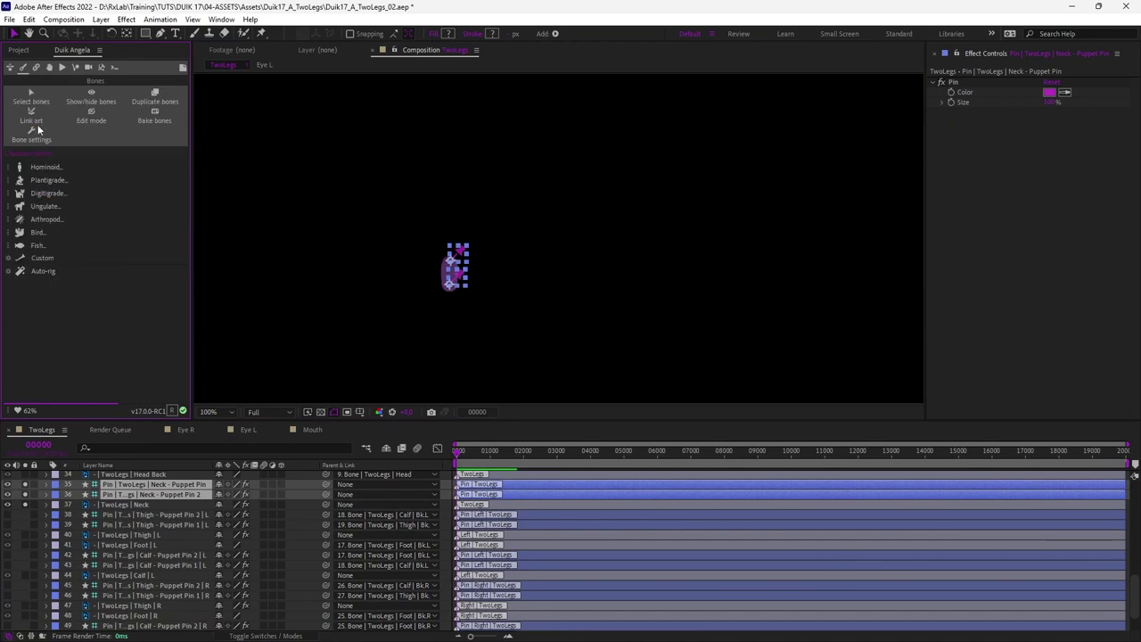
pyautogui.click(32, 115)
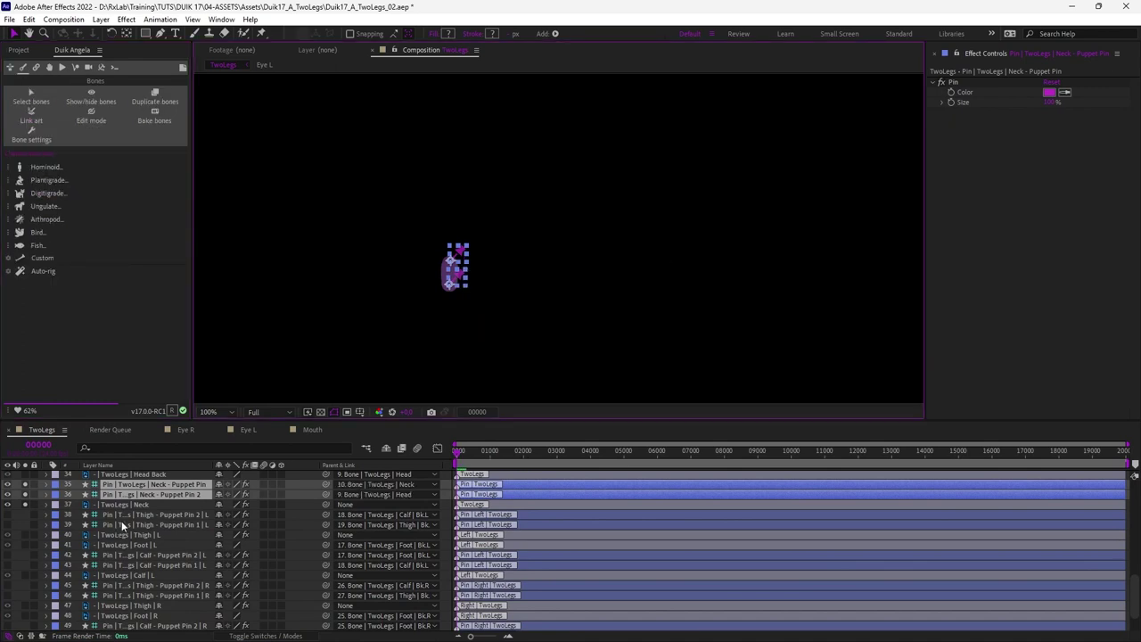
pyautogui.click(26, 489)
pyautogui.click(25, 505)
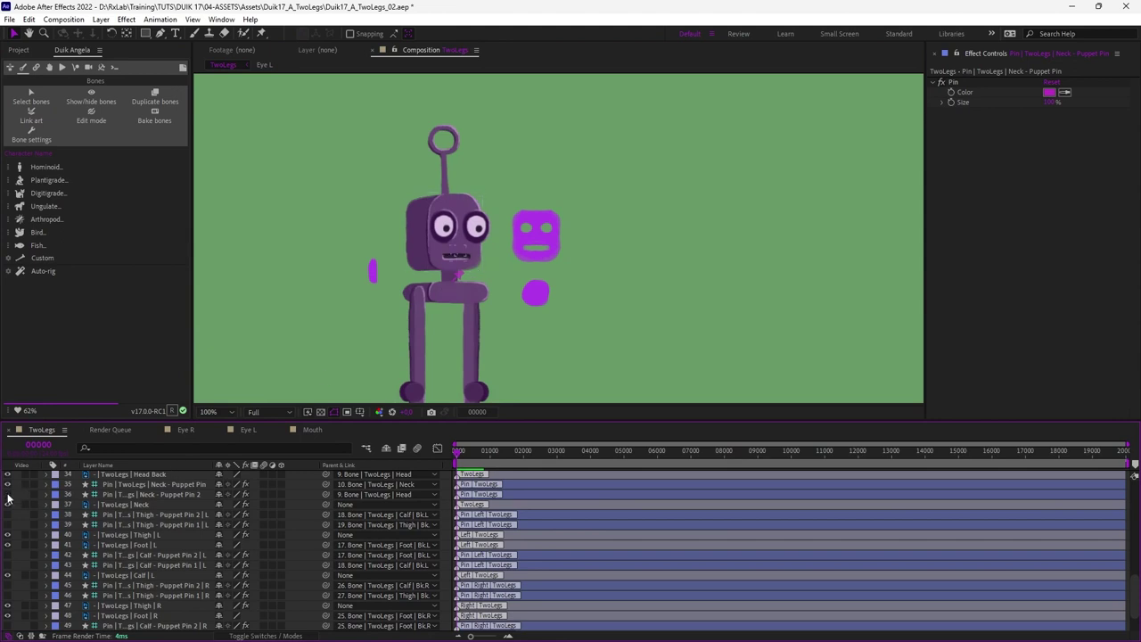
# Drag the head controller up and right to test the neck rig, then undo.
pyautogui.click(535, 237)
pyautogui.moveTo(534, 236); pyautogui.dragTo(572, 187)
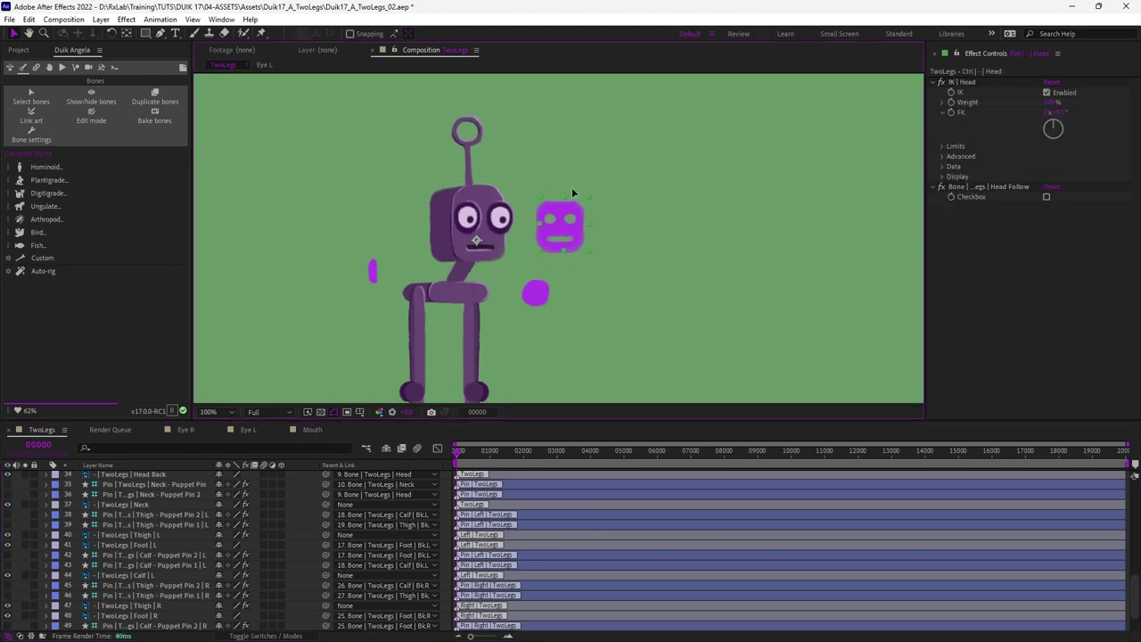
pyautogui.hotkey('ctrl', 'z')
pyautogui.scroll(-1, 553, 268)
pyautogui.click(547, 265)
# Drag the body down and left to bend both legs, then undo back to rest pose.
pyautogui.moveTo(504, 279); pyautogui.dragTo(475, 259)
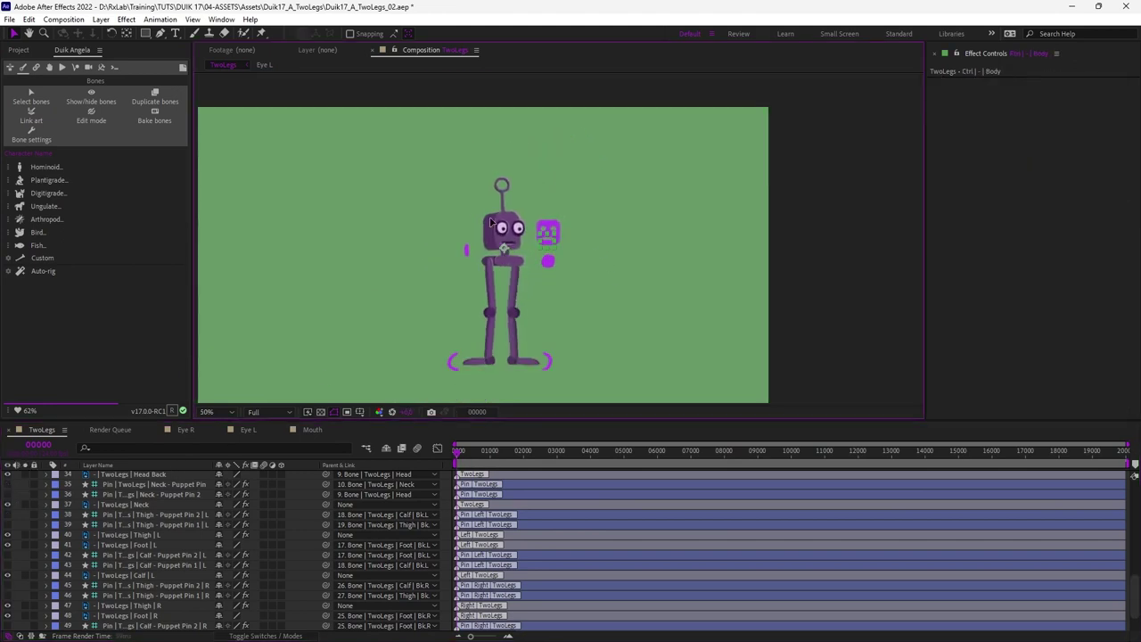
pyautogui.hotkey('ctrl', 'z')
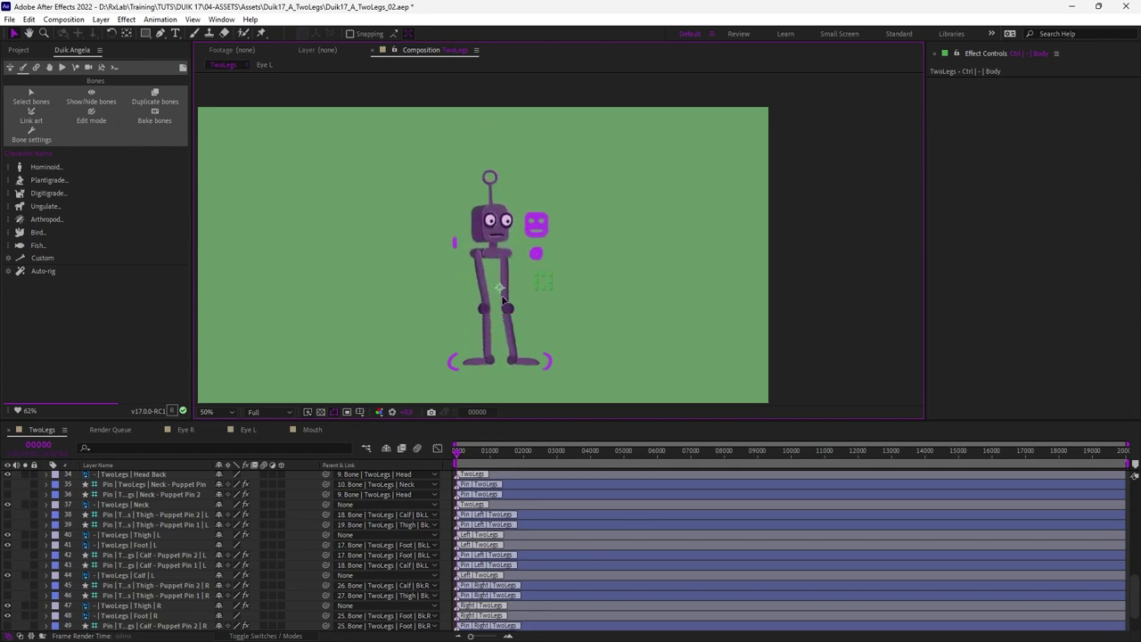
pyautogui.hotkey('ctrl', 'shift', 'z')
pyautogui.hotkey('ctrl', 'z')
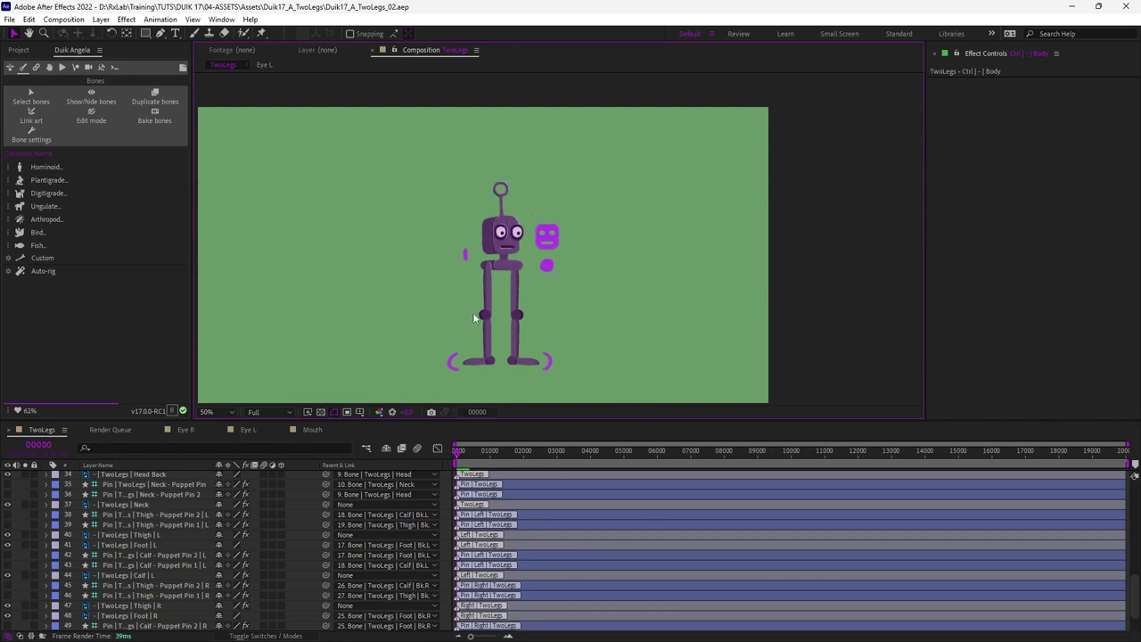
pyautogui.hscroll(3, 618, 319)
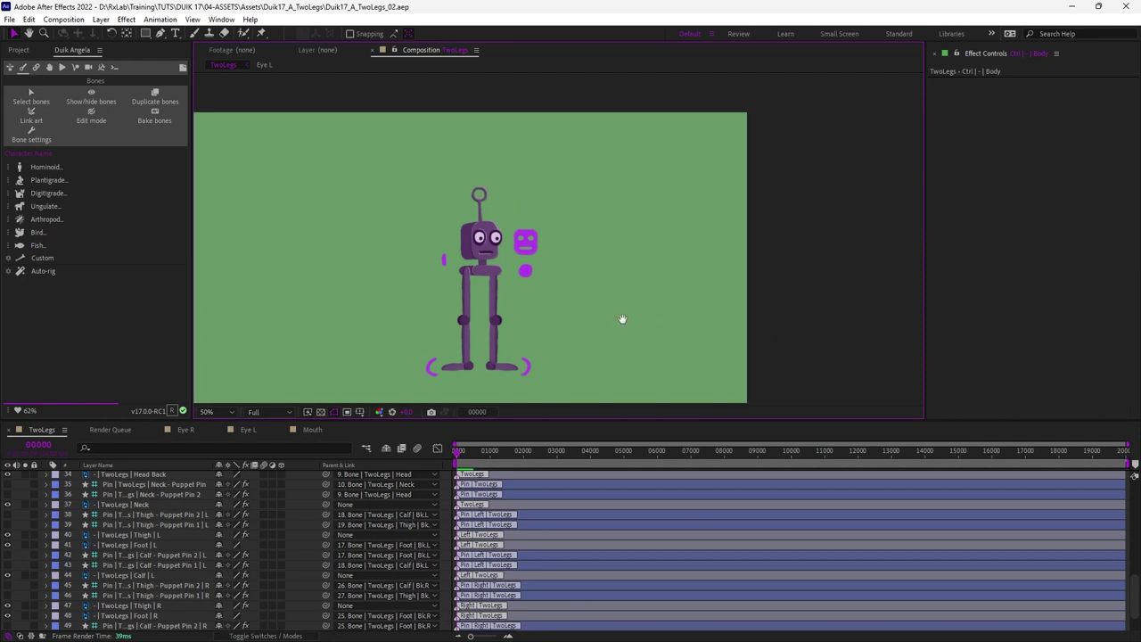
pyautogui.scroll(-2, 421, 248)
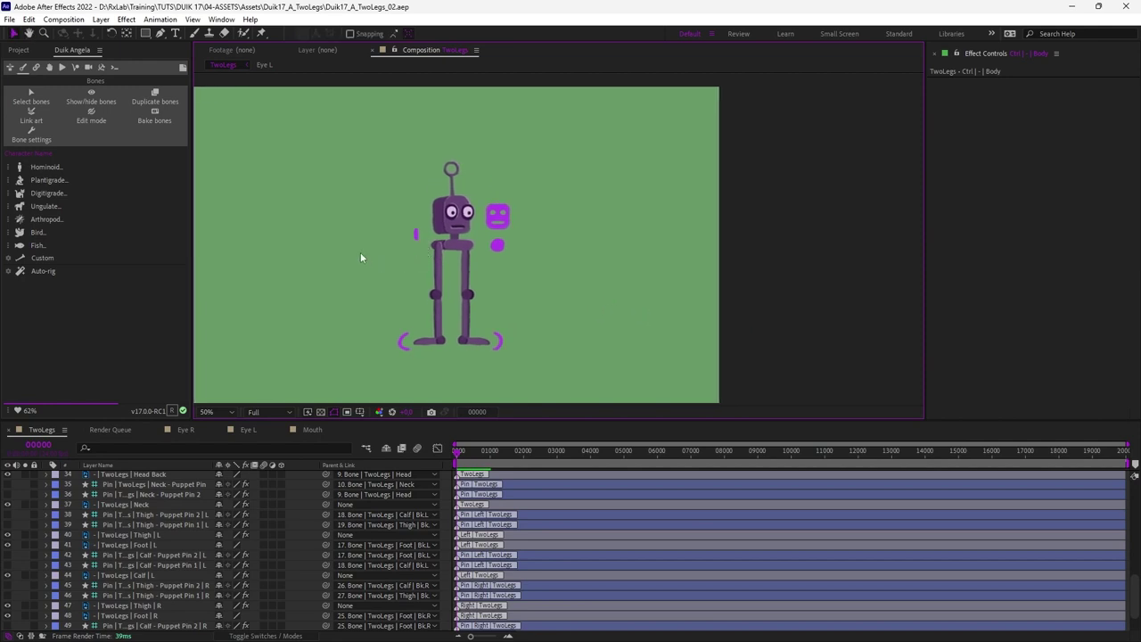